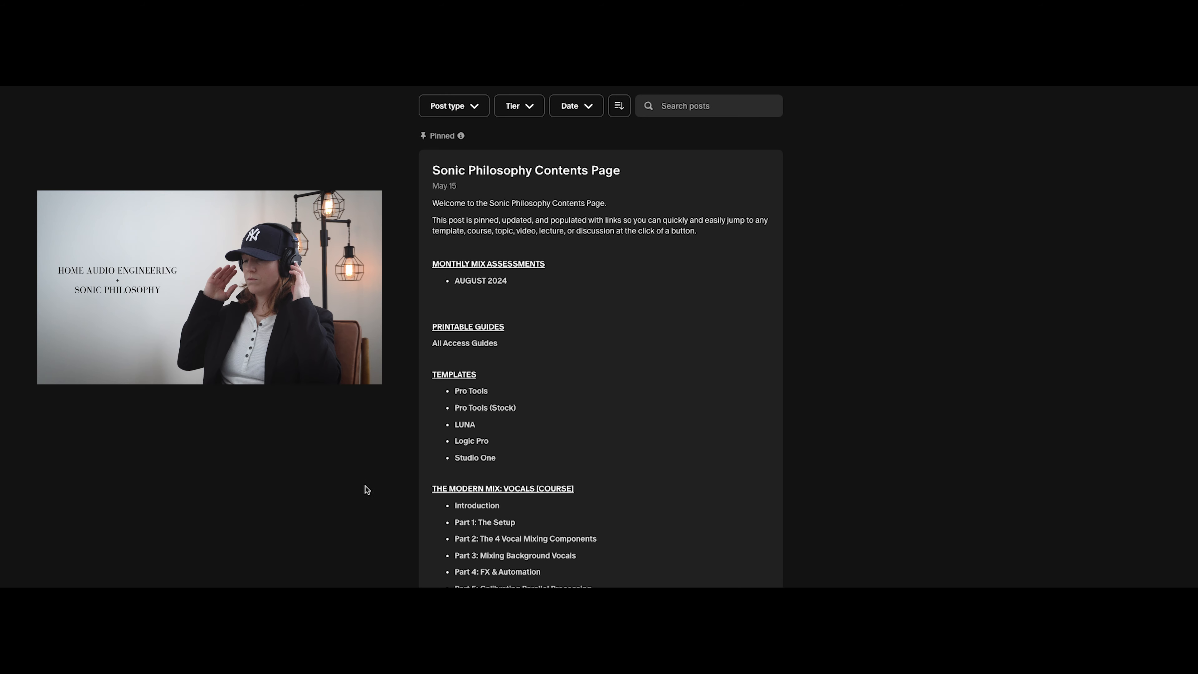
Look through the Sonic Philosophy contents page and the mixing posts below it, including the Monthly Mix Assessments post.
scroll(367, 495, down, 5)
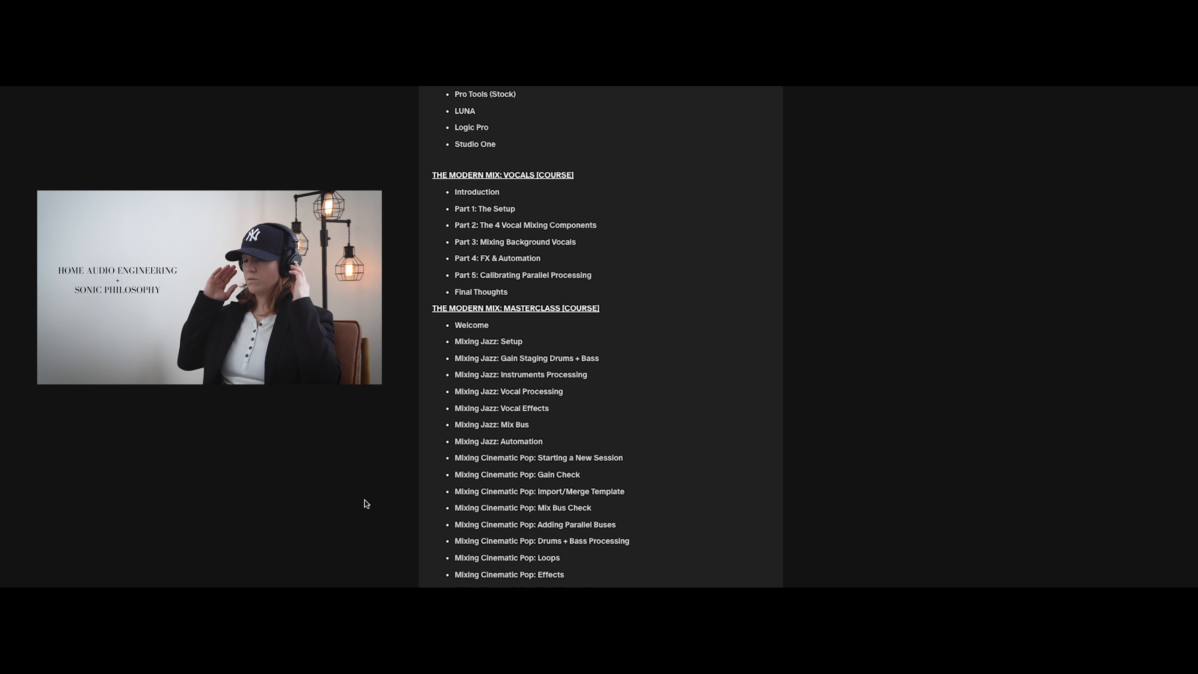
scroll(364, 500, down, 6)
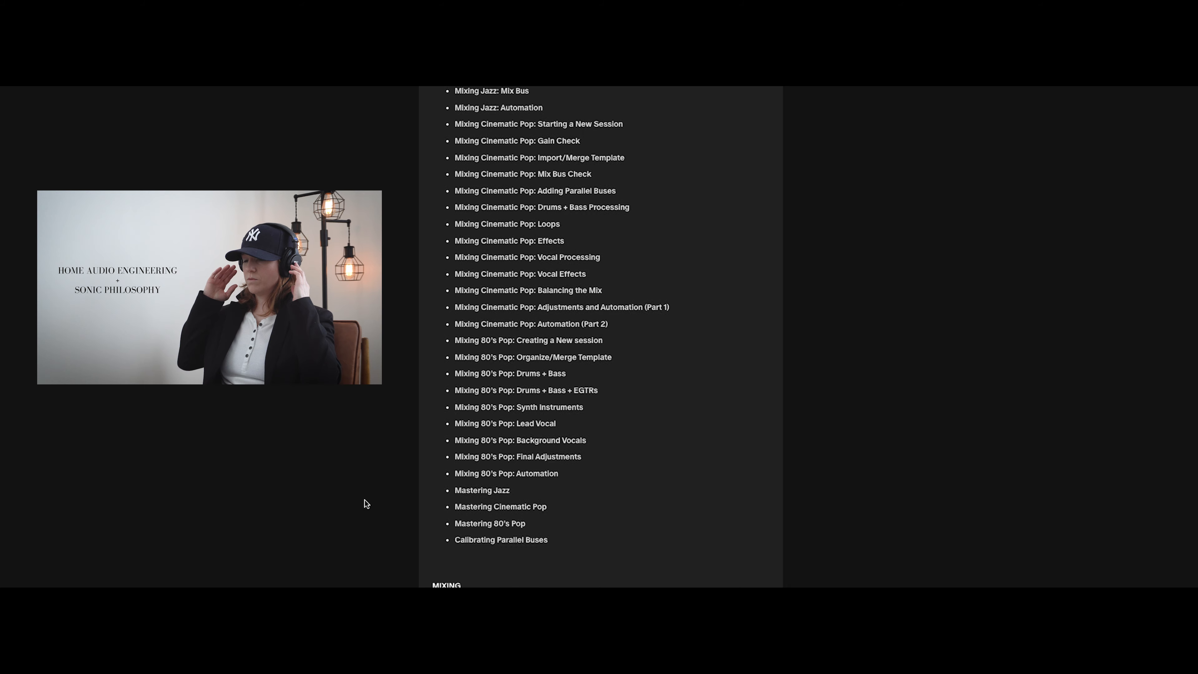
scroll(365, 500, down, 6)
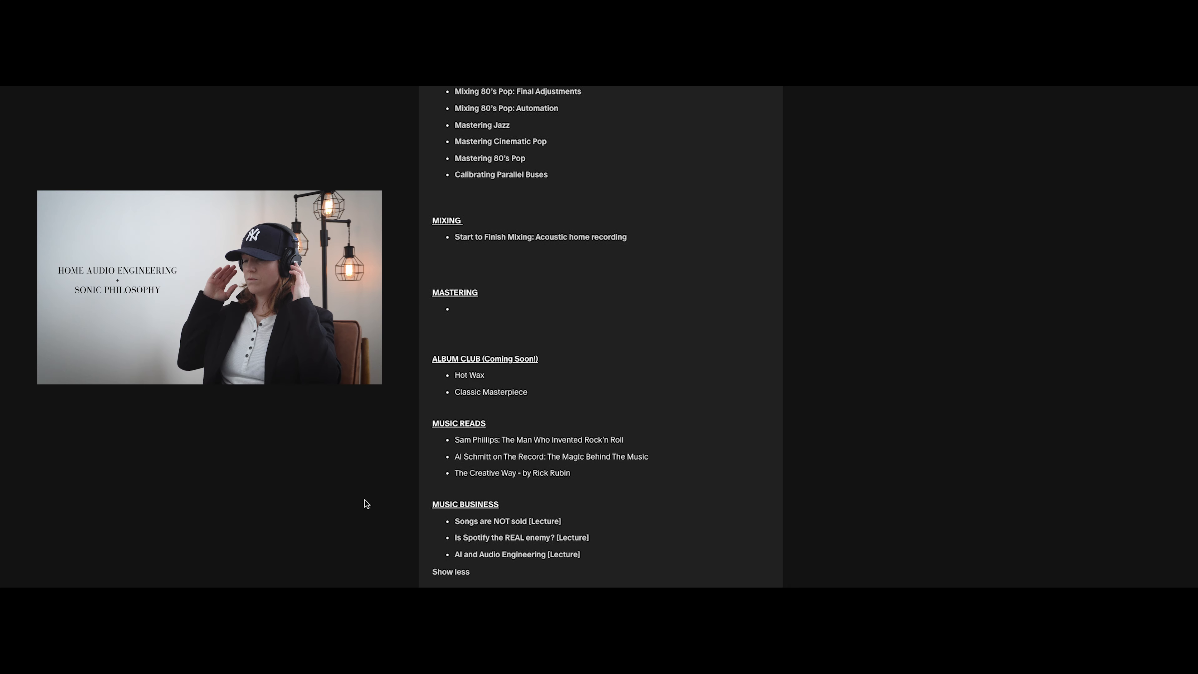
scroll(364, 500, down, 5)
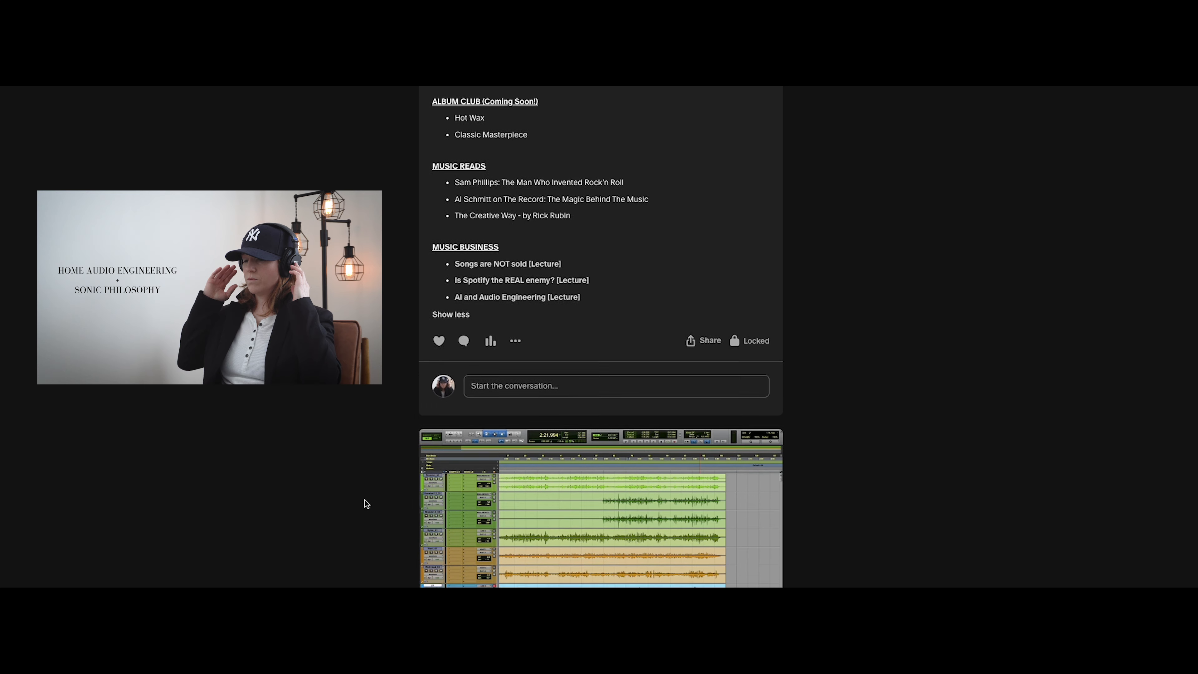
scroll(364, 500, down, 6)
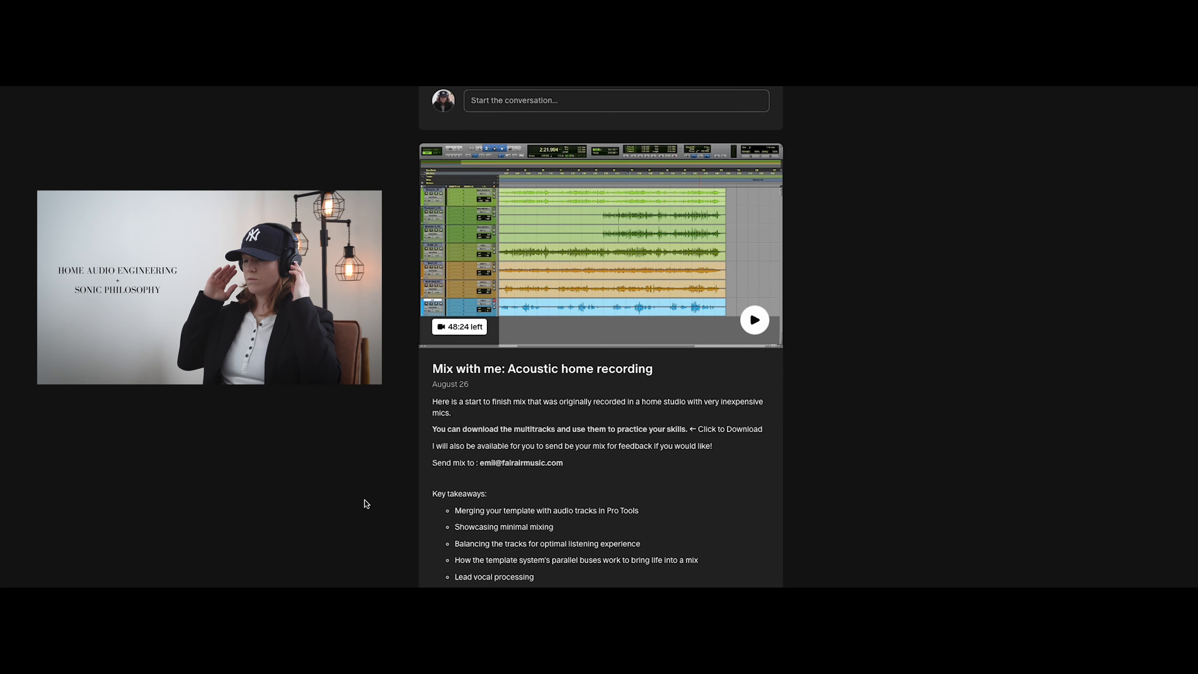
scroll(364, 501, down, 6)
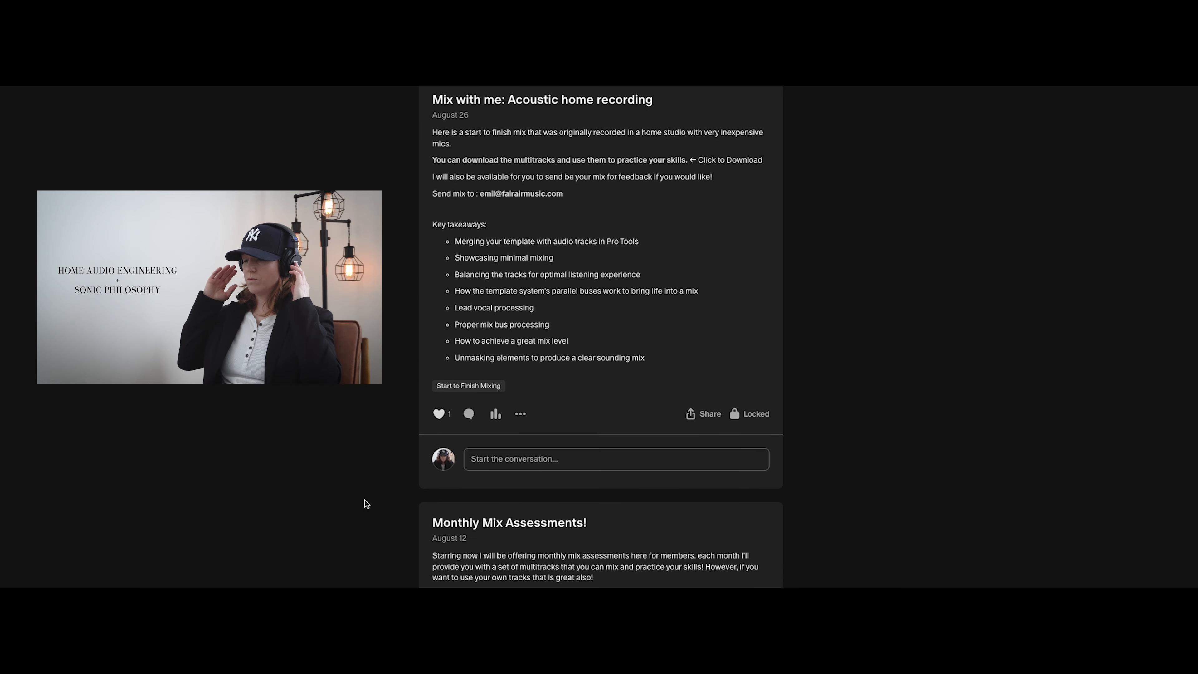
scroll(364, 500, down, 5)
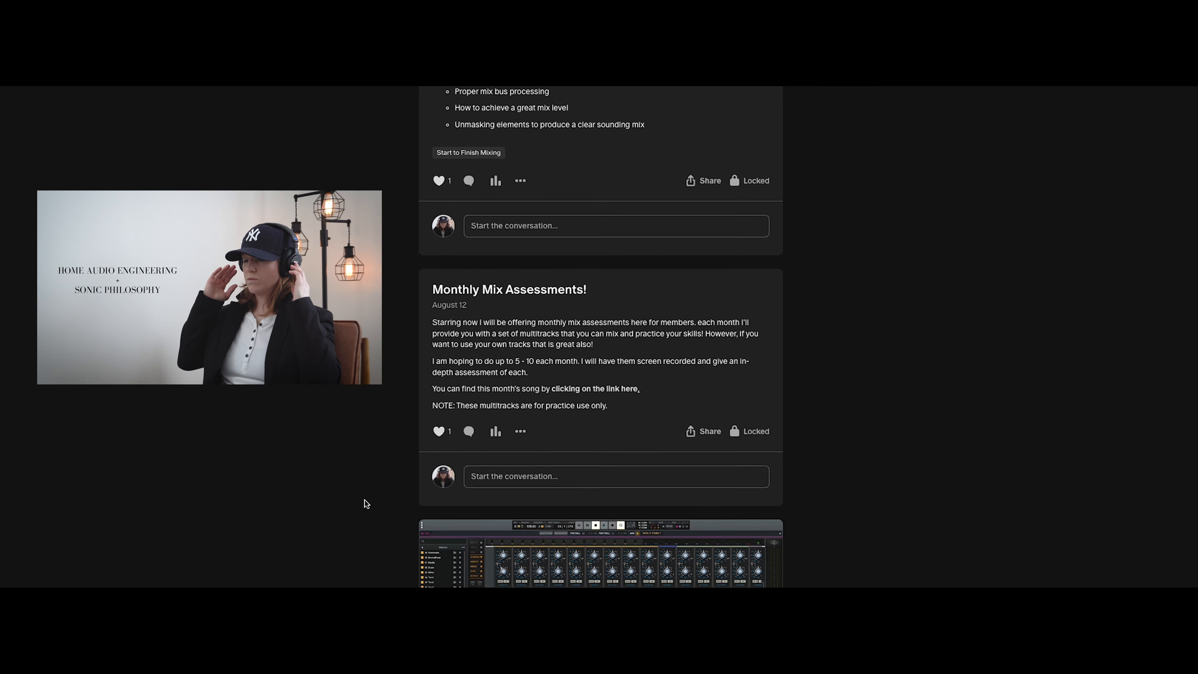
scroll(364, 500, down, 4)
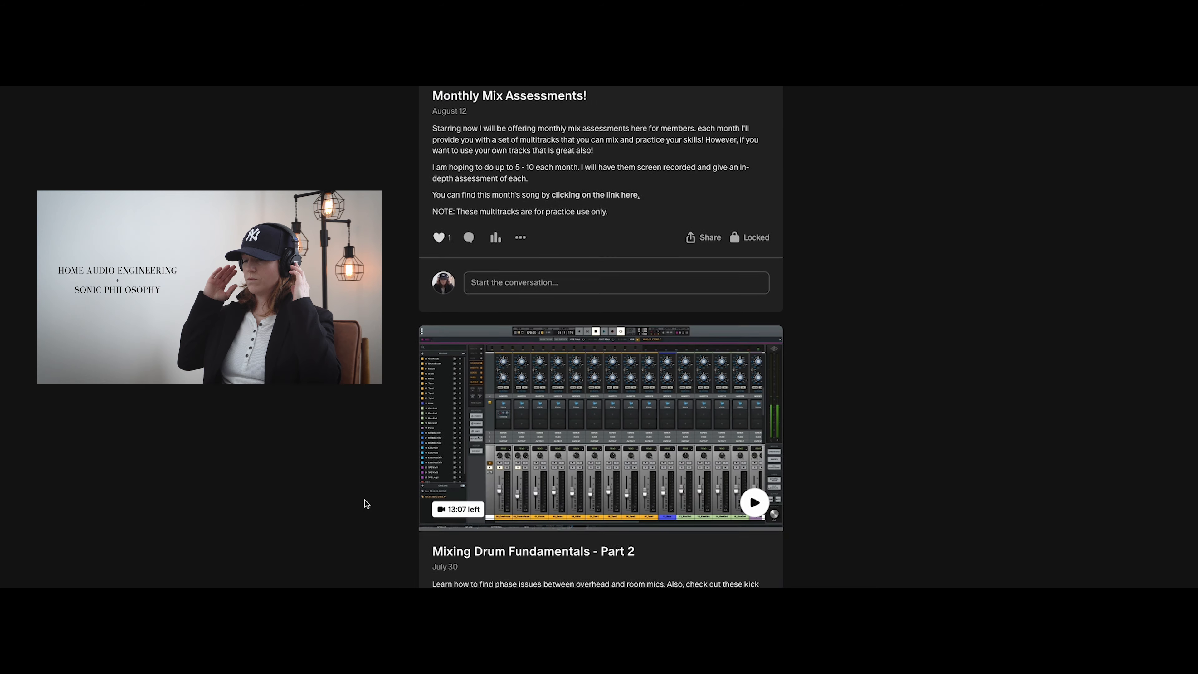
scroll(364, 500, down, 5)
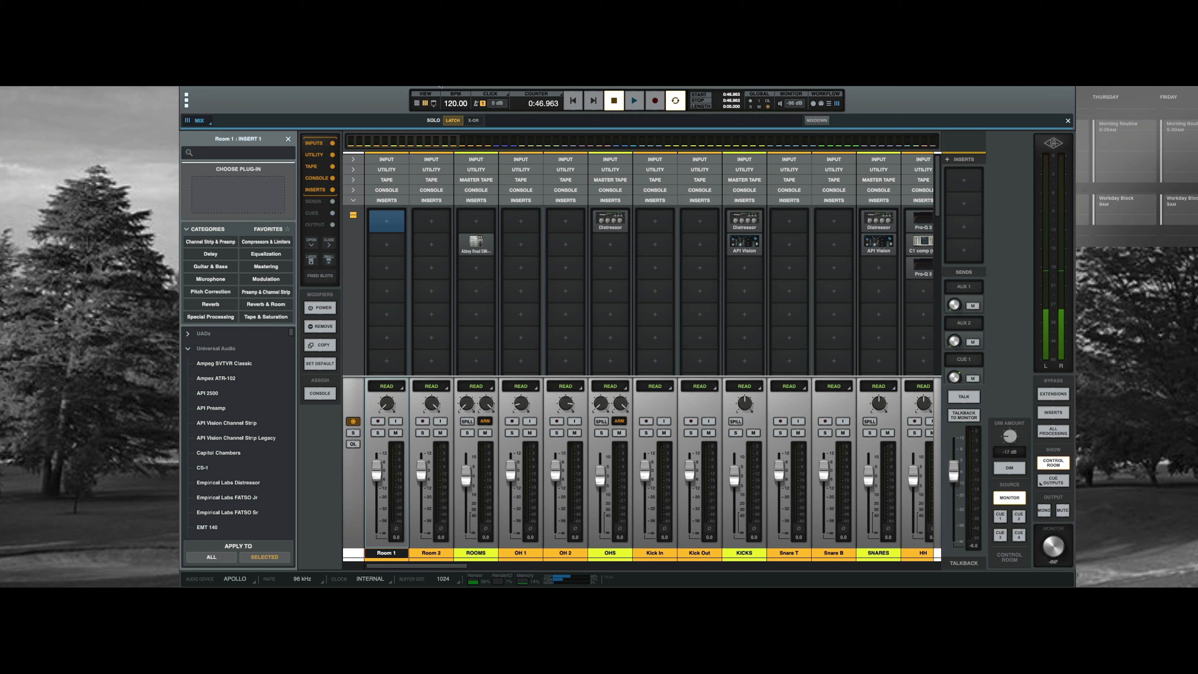
In the LUNA session, look over the template's mixer channels from the drum inputs through the effects returns to the mix bus.
scroll(664, 471, right, 15)
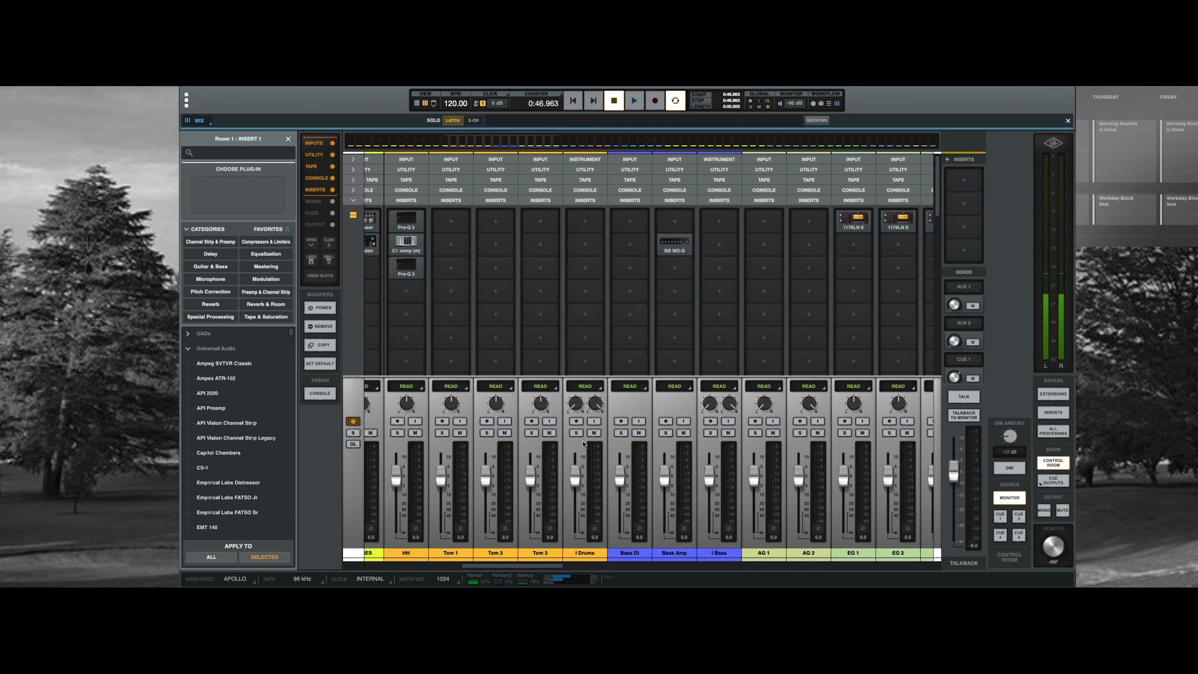
scroll(583, 443, right, 15)
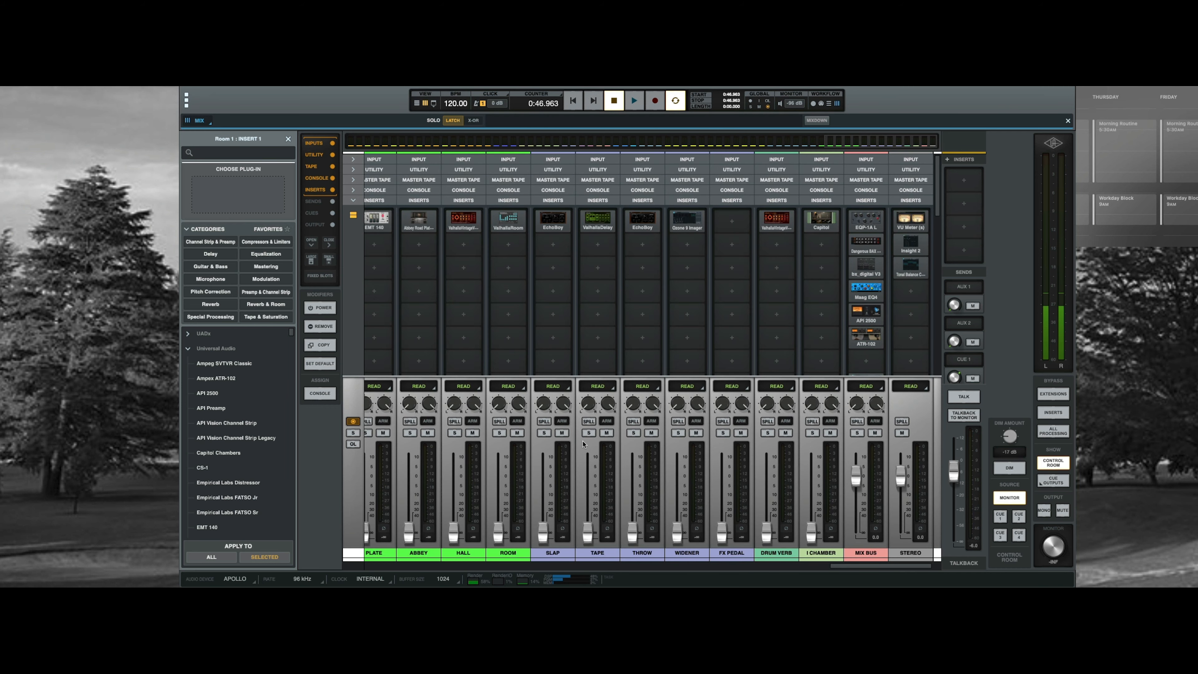
scroll(583, 444, left, 15)
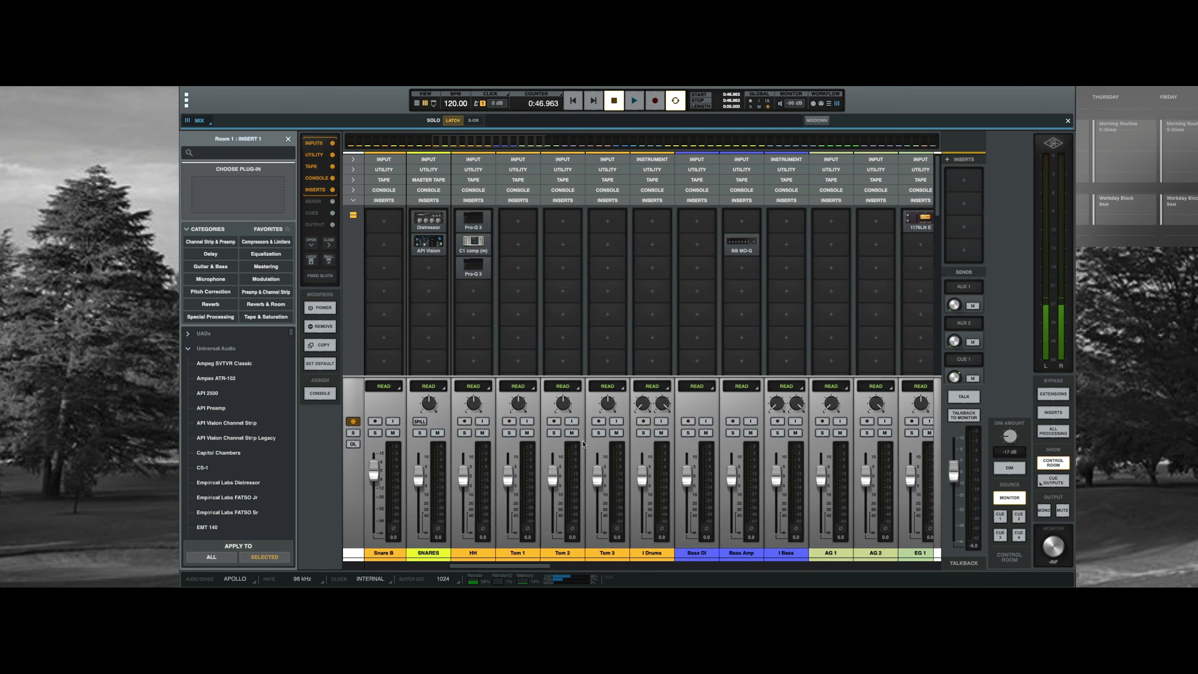
scroll(583, 444, left, 5)
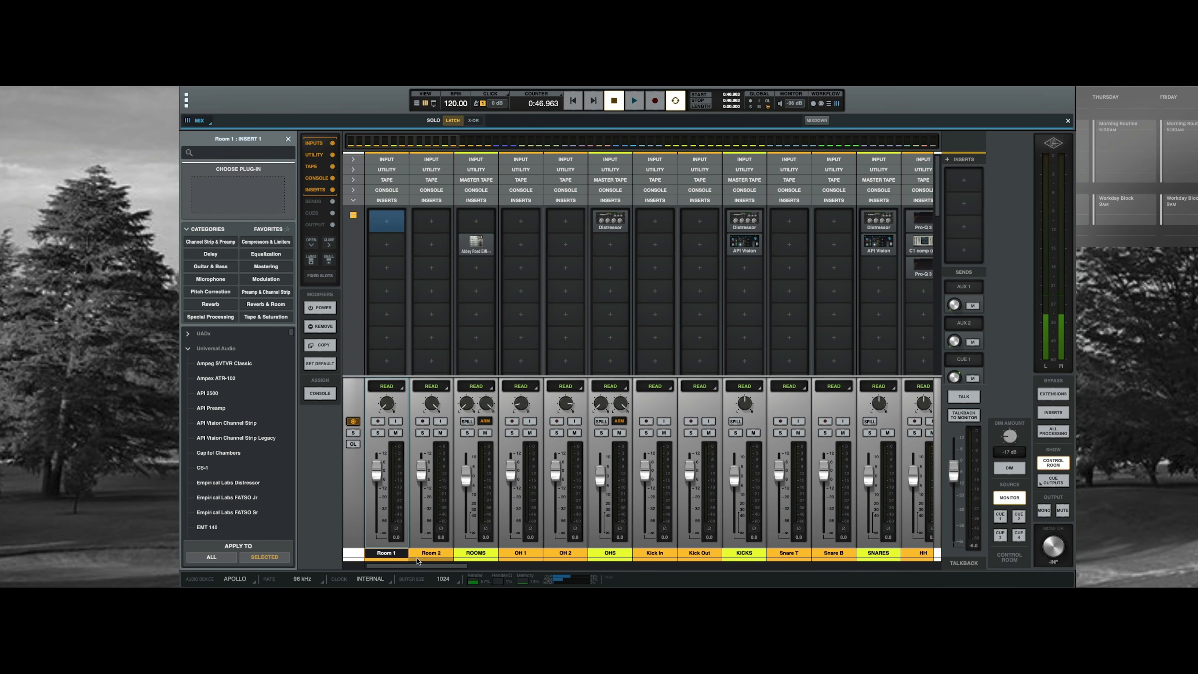
scroll(604, 546, right, 5)
scroll(603, 546, right, 20)
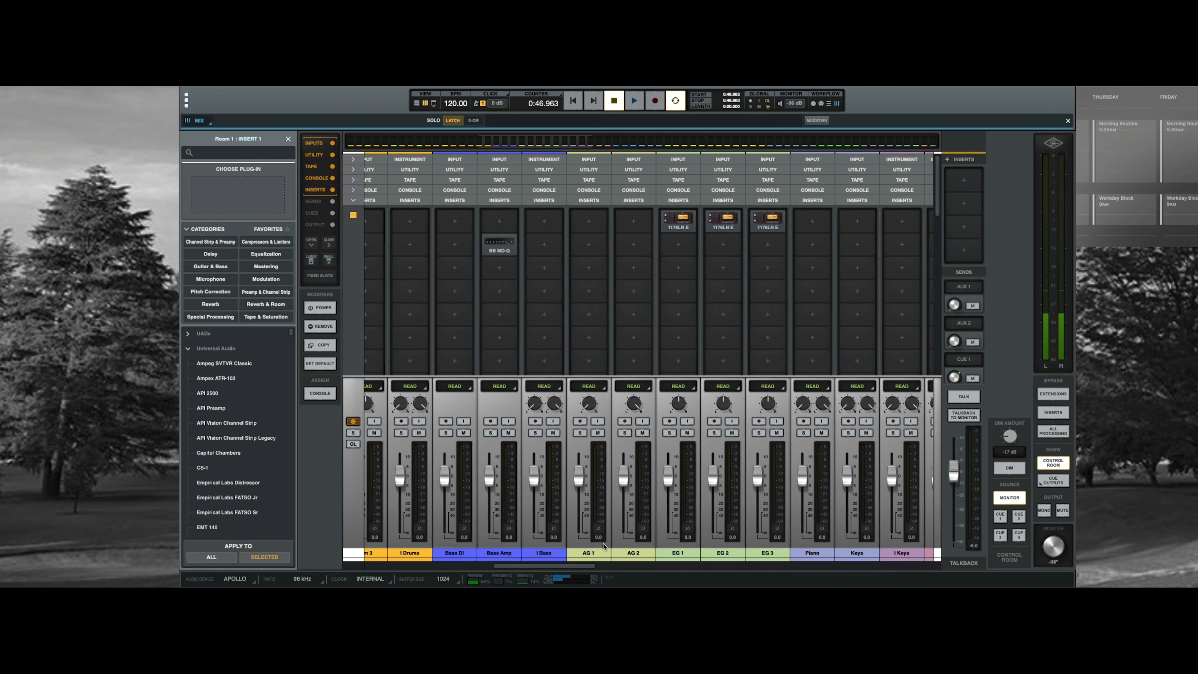
scroll(604, 546, left, 15)
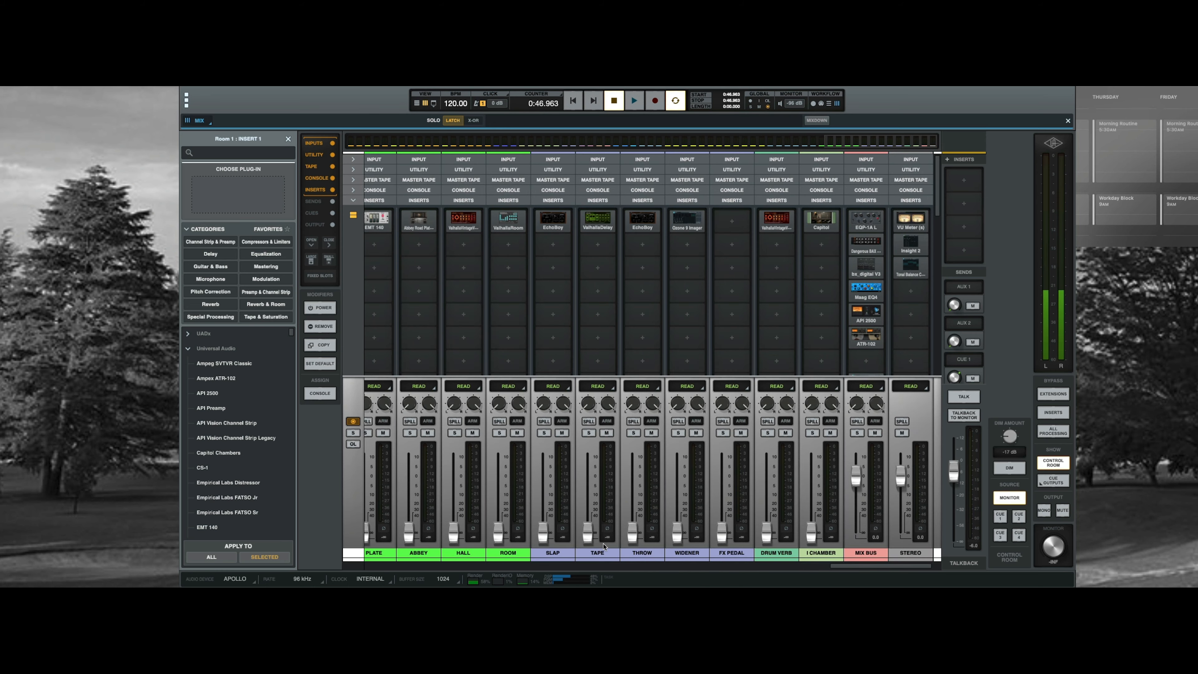
scroll(607, 544, right, 15)
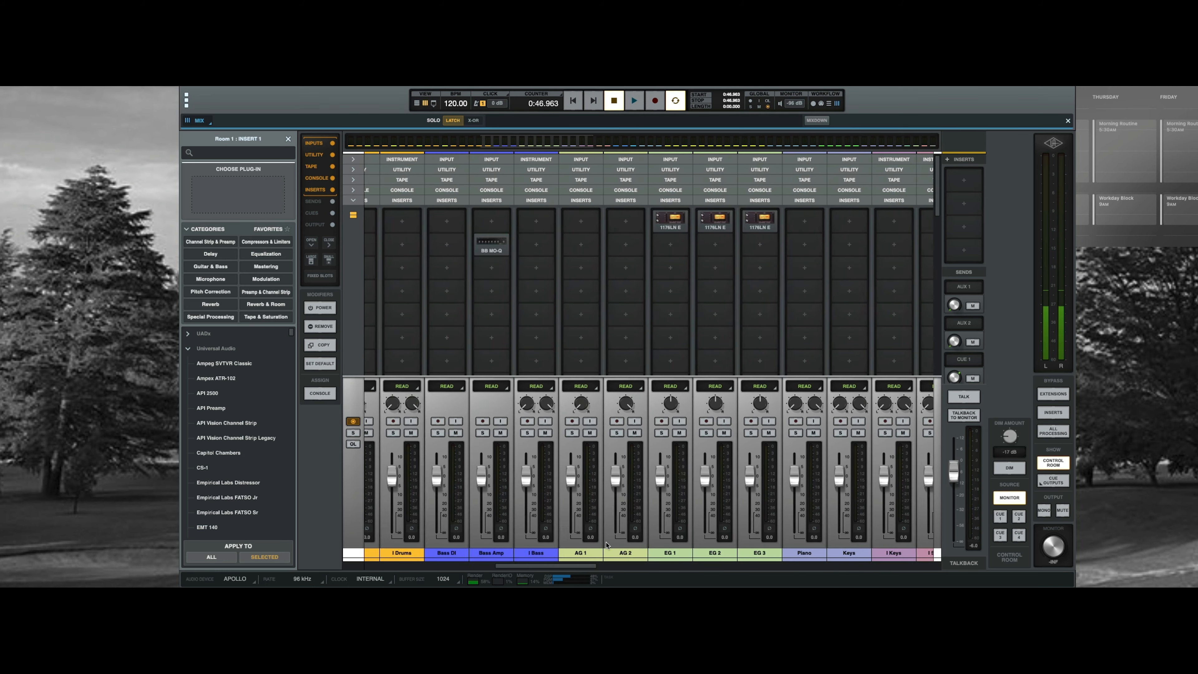
scroll(612, 465, right, 10)
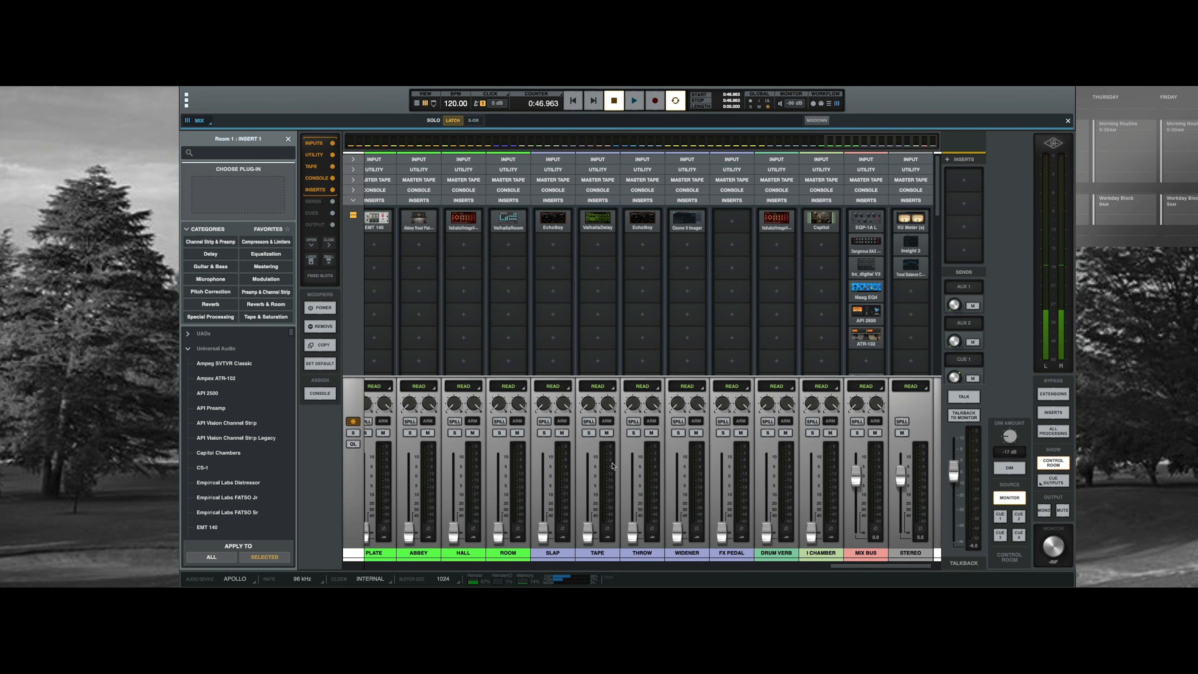
Select the STEREO output channel at the mixer's end, and select the Room 1 channel back at its start.
click(908, 553)
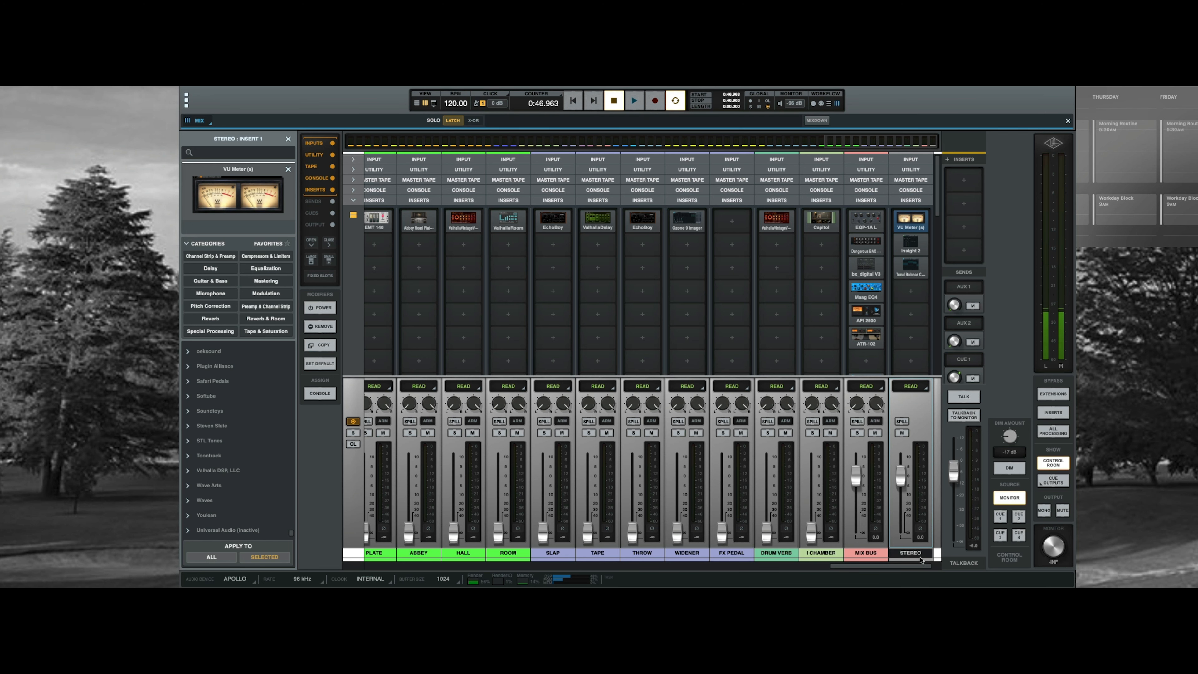
scroll(725, 528, left, 4)
scroll(725, 528, left, 15)
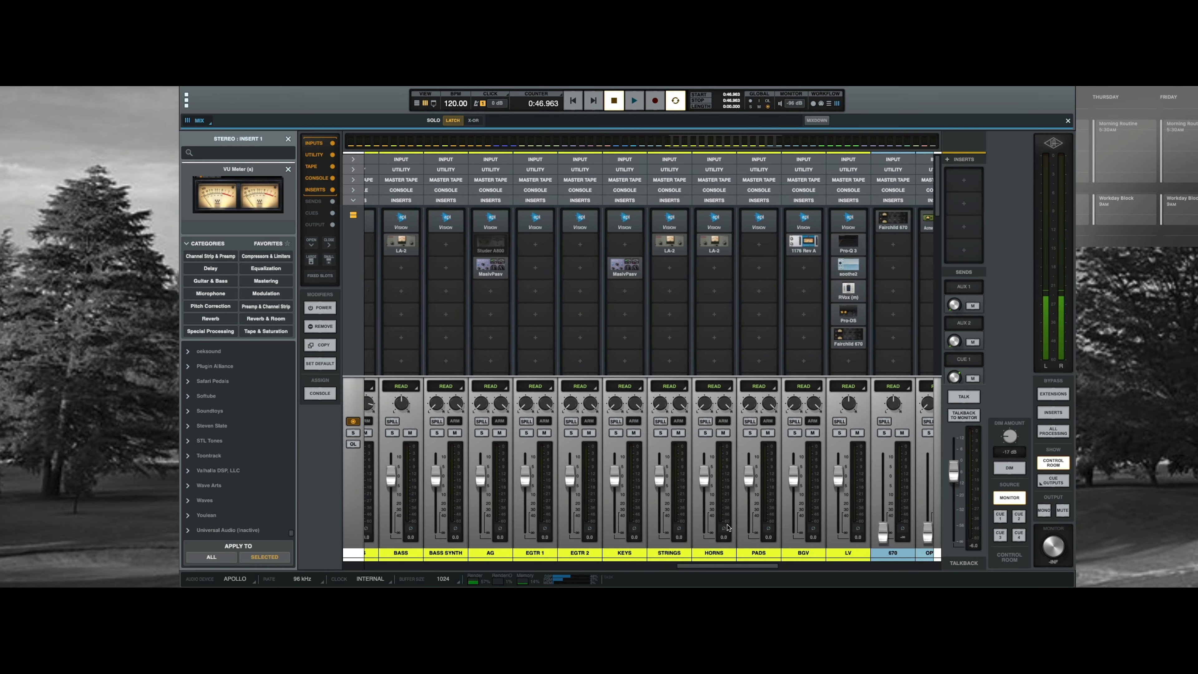
scroll(734, 527, left, 8)
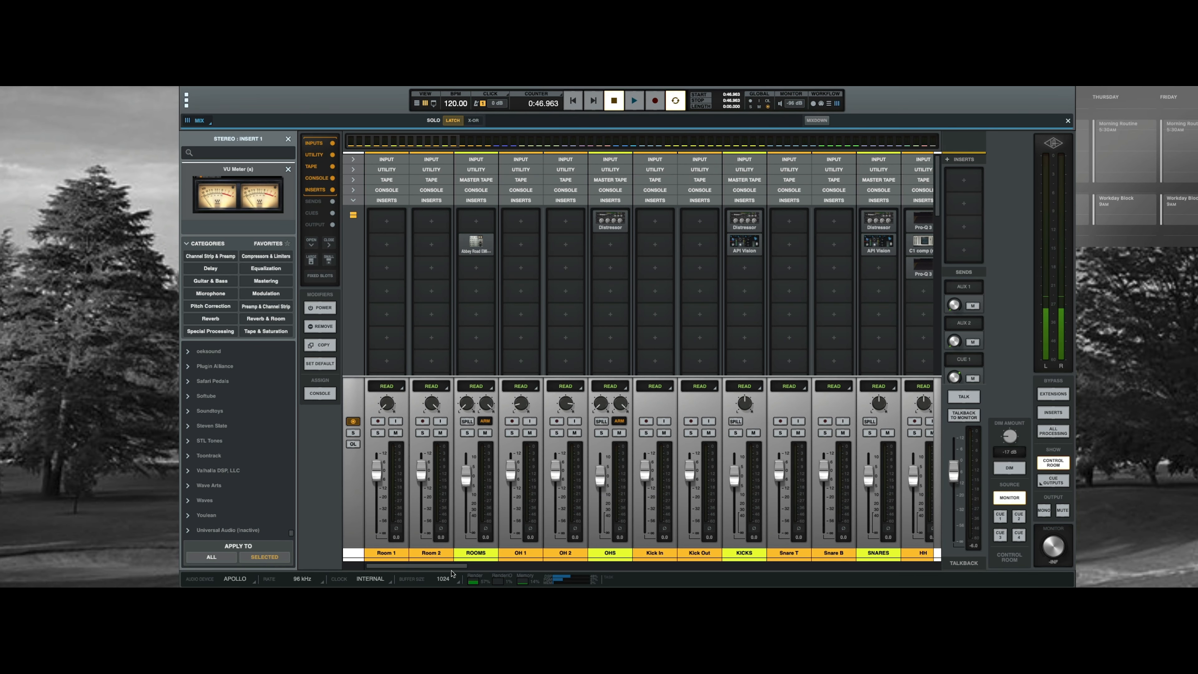
click(383, 554)
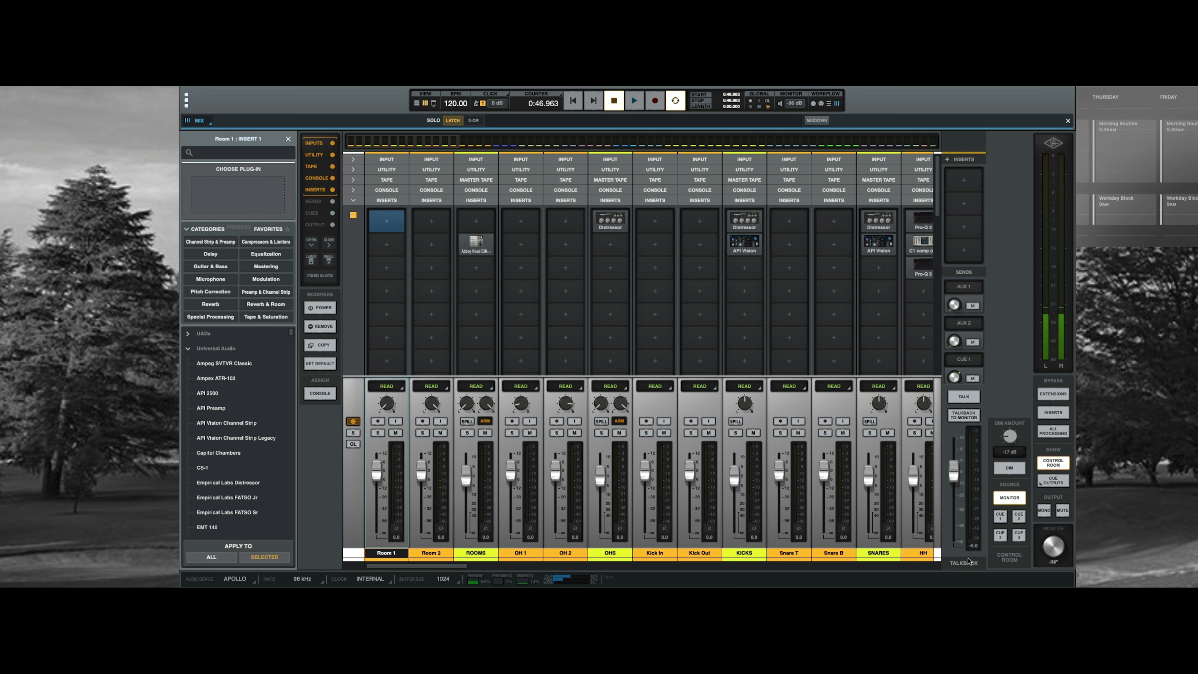
Review the imported blue audio channels sitting between Room 1 and Room 2 in the mixer.
scroll(564, 559, right, 1)
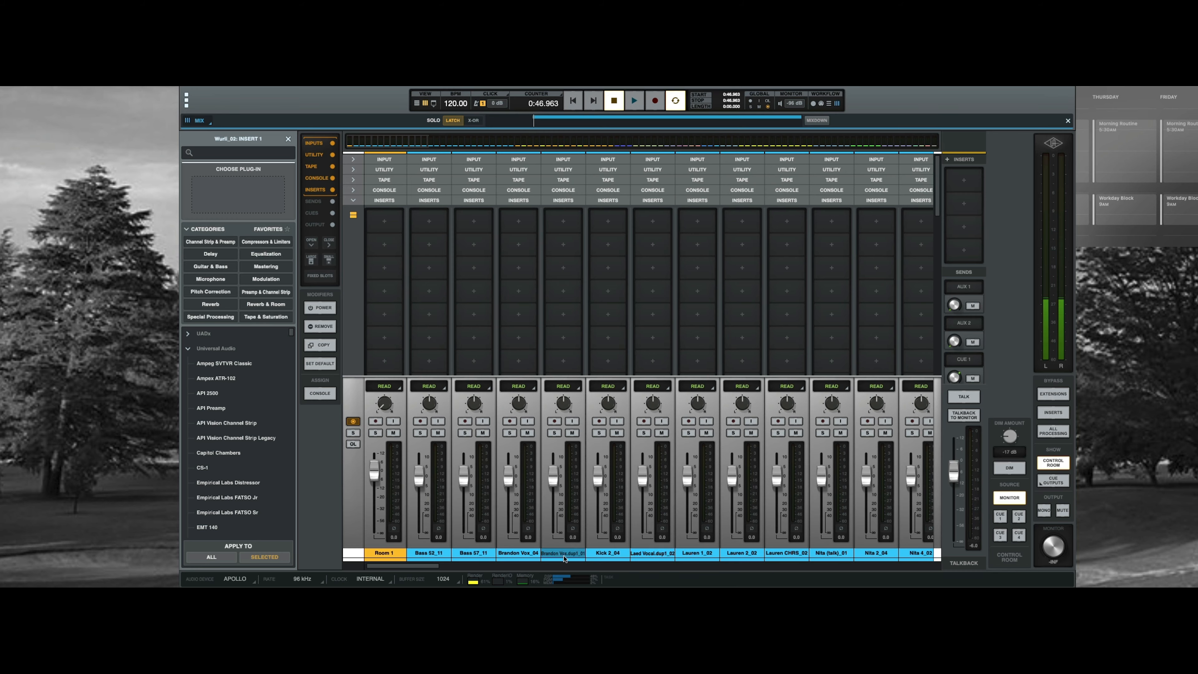
scroll(641, 558, right, 10)
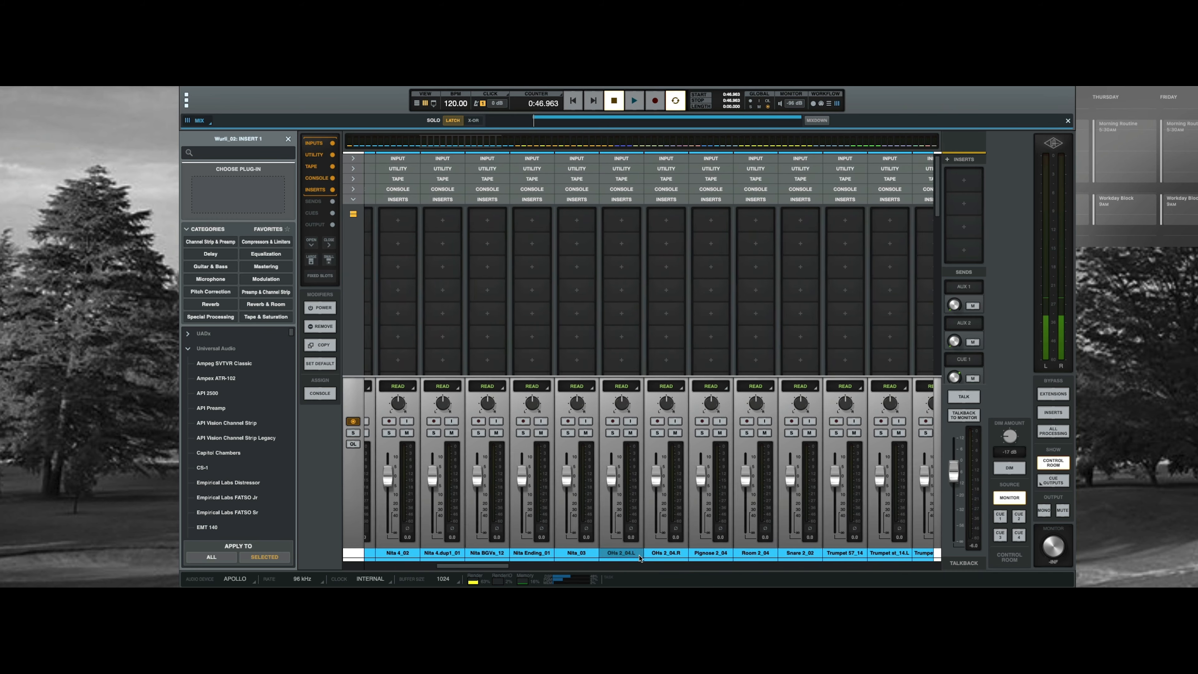
scroll(640, 558, right, 5)
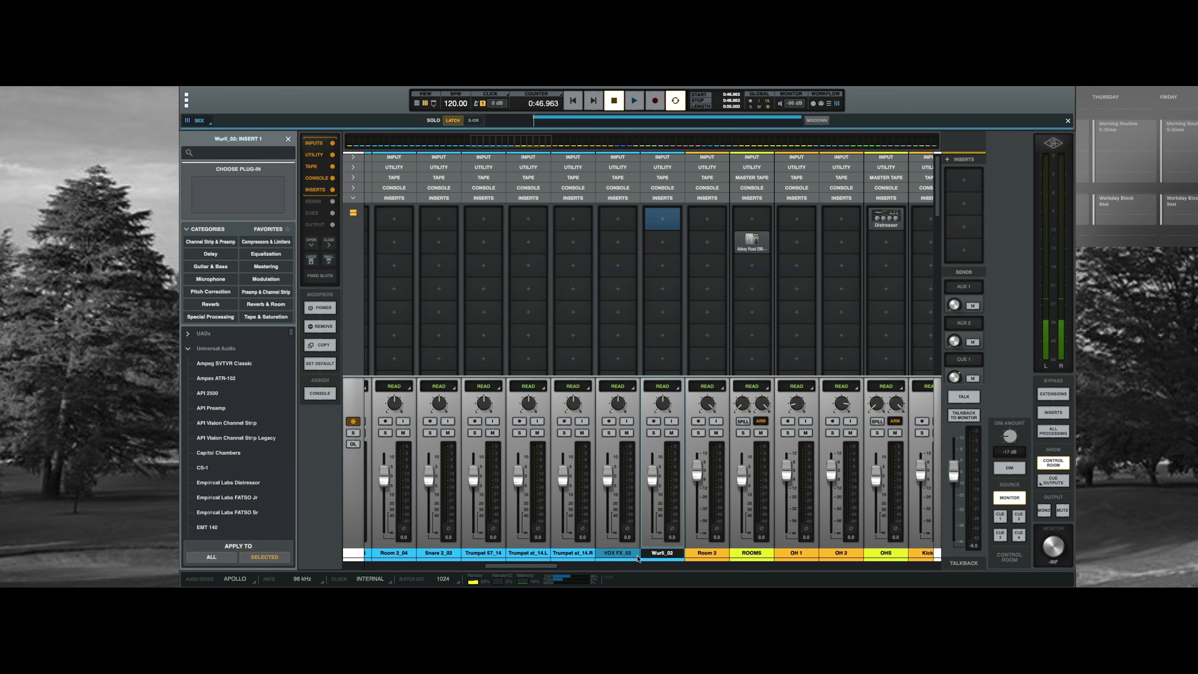
scroll(644, 560, left, 7)
scroll(644, 560, left, 8)
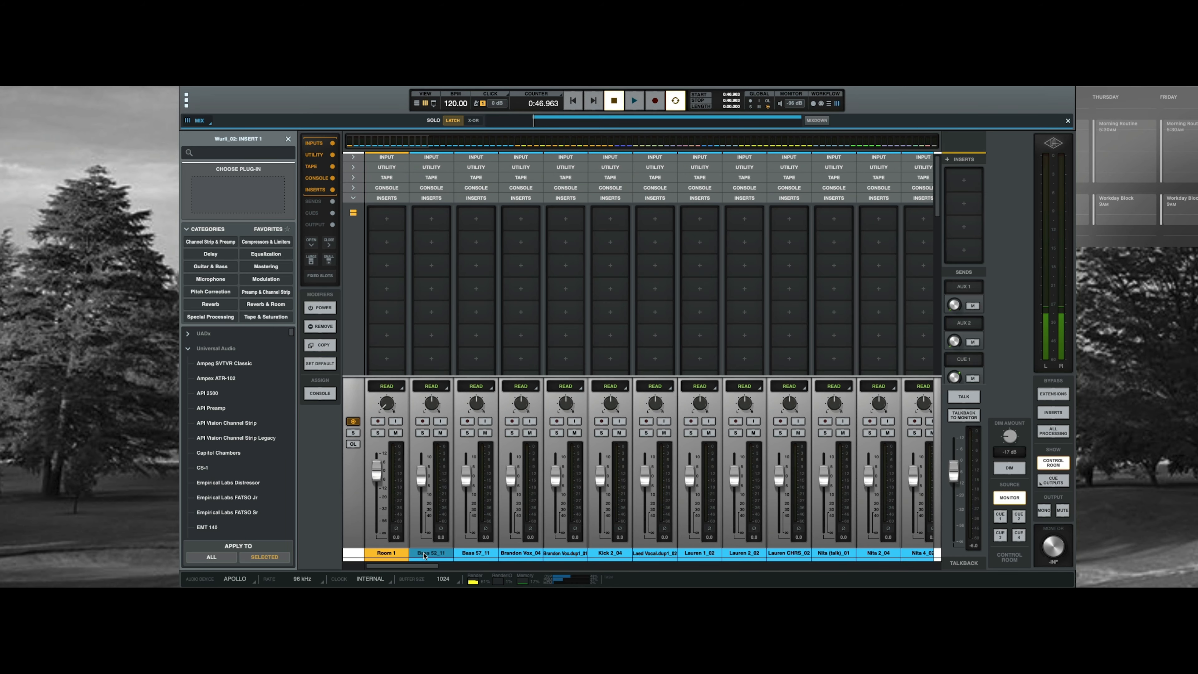
In the timeline, move the Room 2_04 clip onto the template's Room 1 track.
key(super+equal)
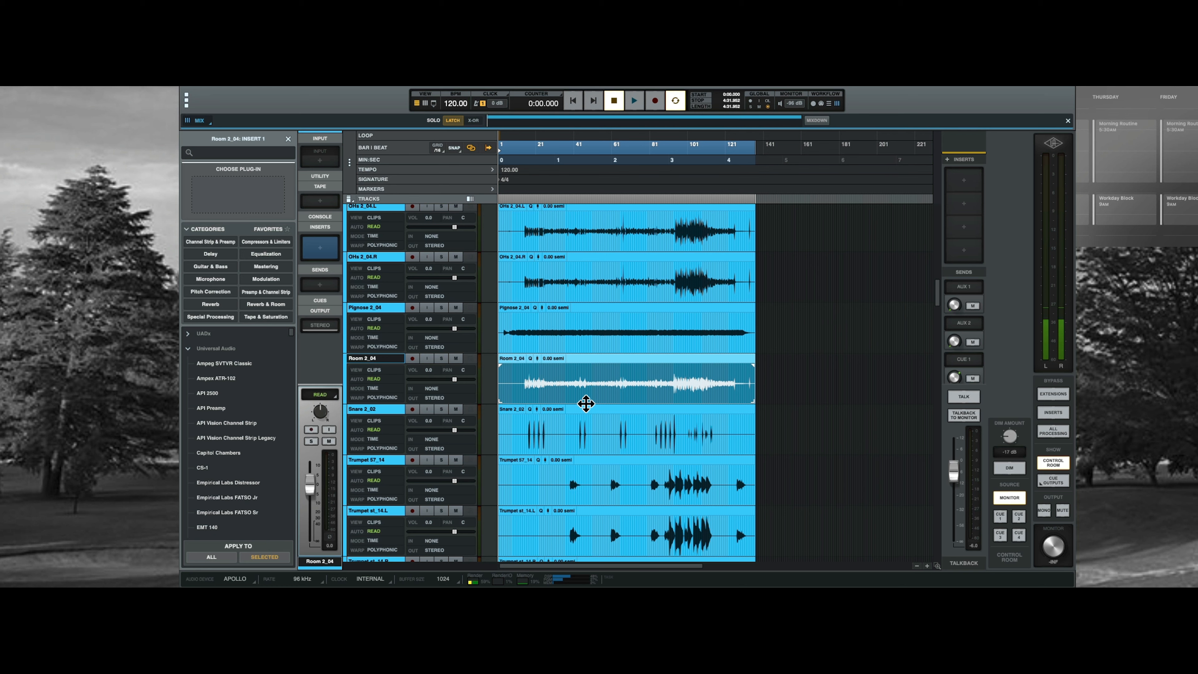
drag(587, 403, 562, 234)
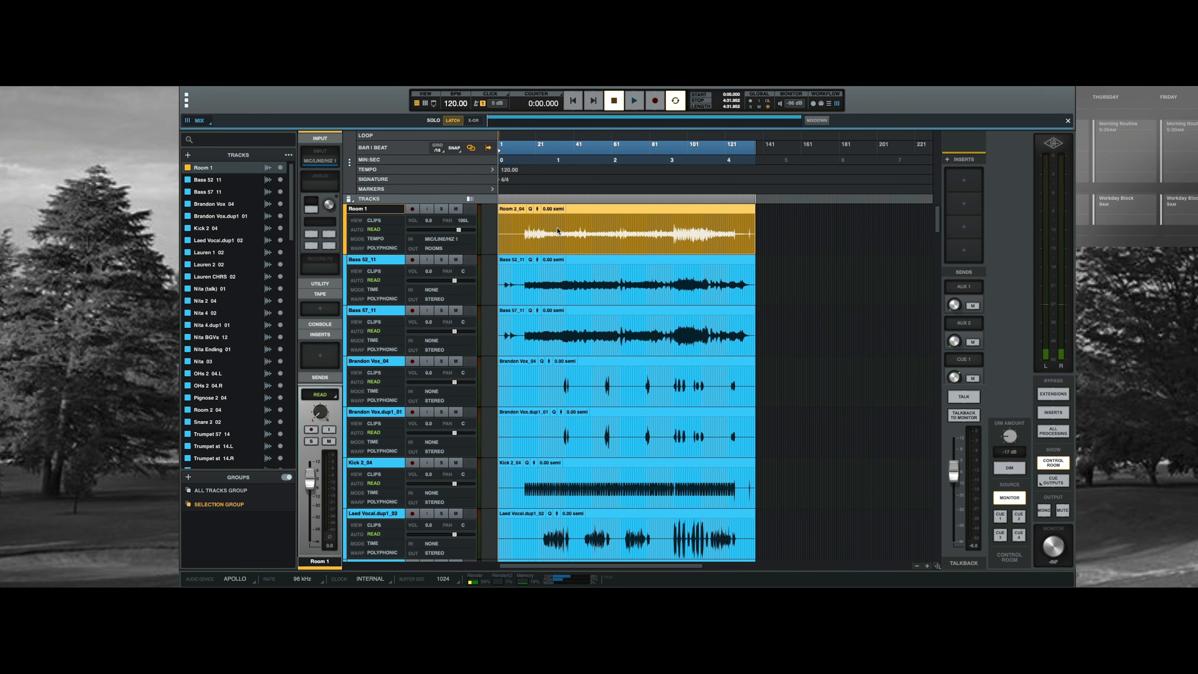
Back in the mixer, compare the output routing of the imported channels with that of the template's drum channels.
key(super+equal)
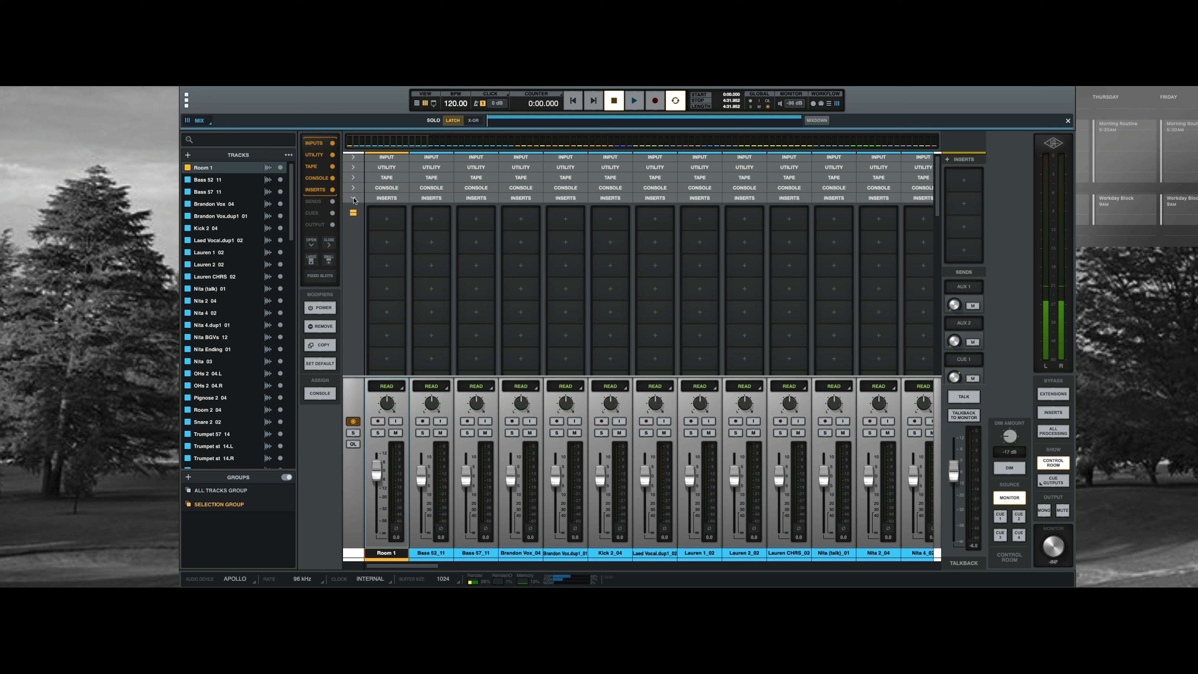
click(354, 200)
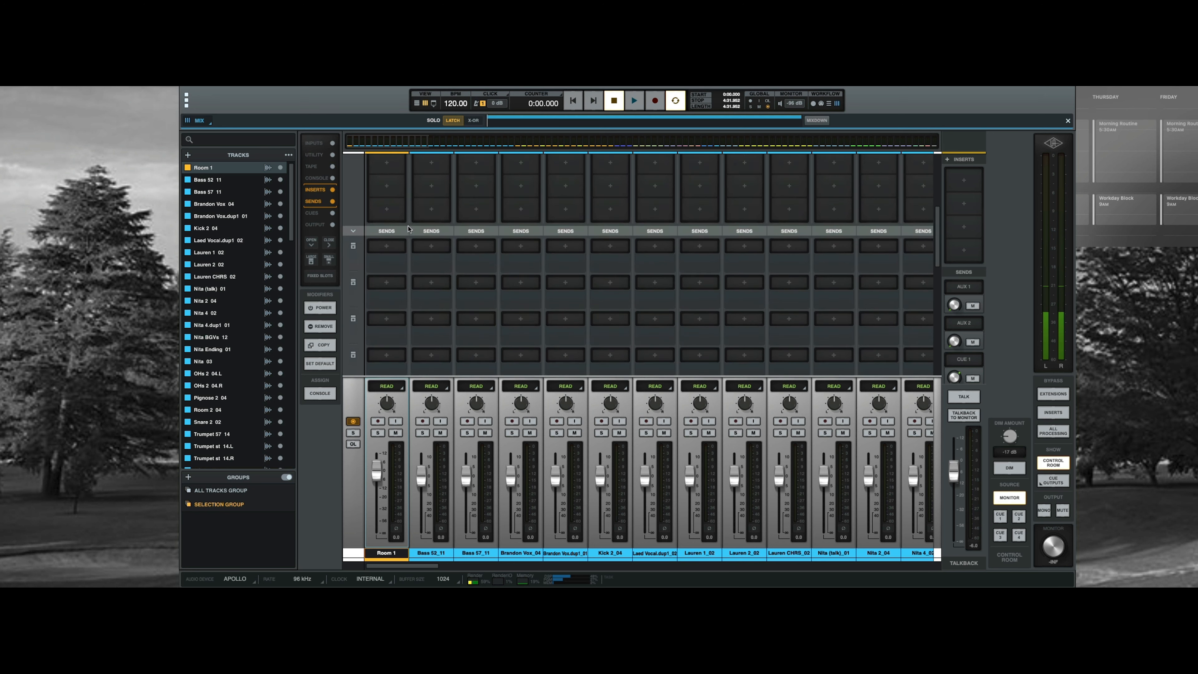
scroll(395, 215, down, 3)
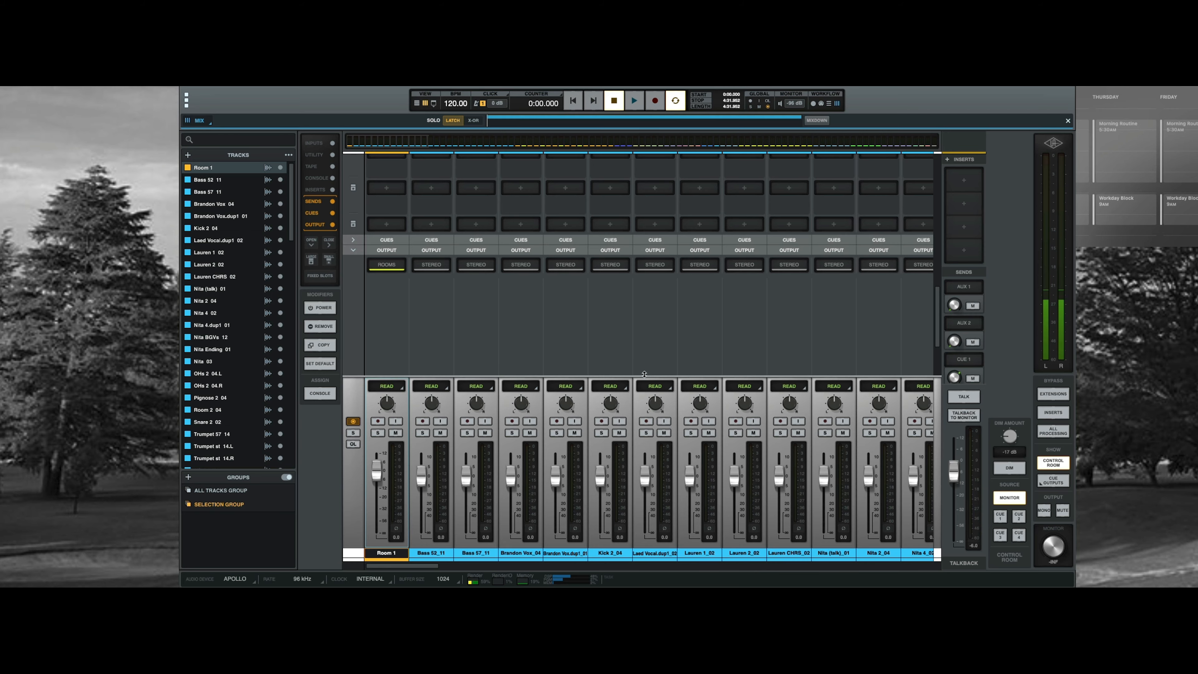
scroll(655, 368, right, 5)
scroll(655, 368, right, 10)
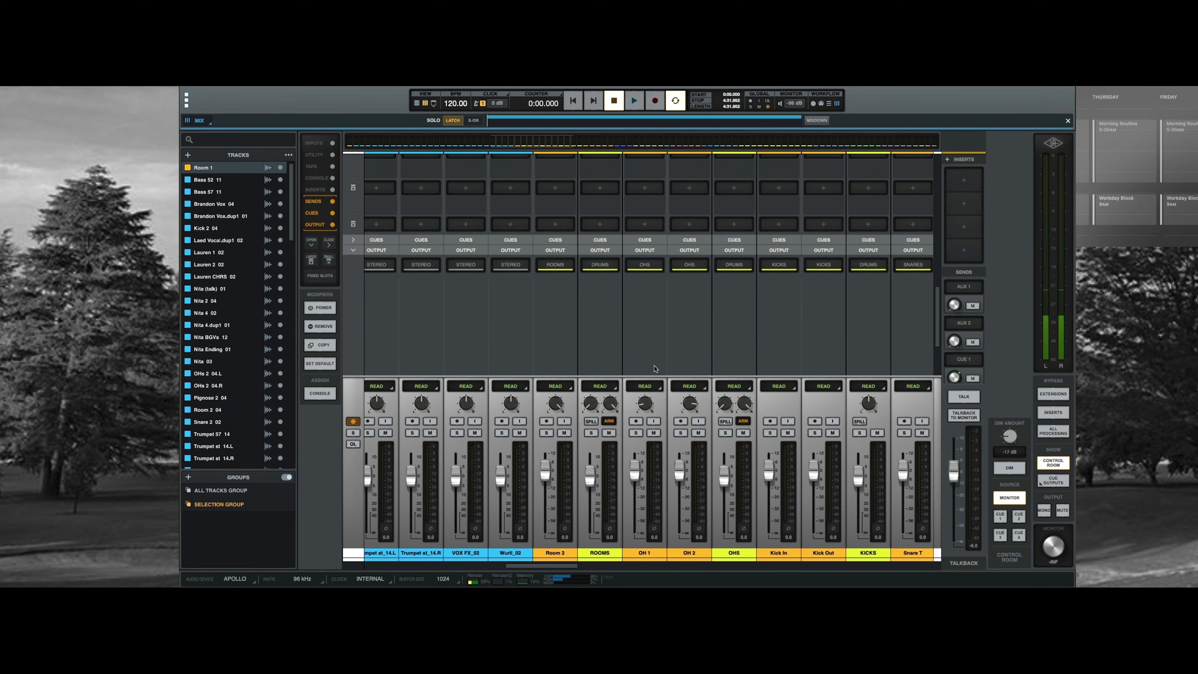
Return to the timeline and look through the imported clips still waiting to go onto template tracks.
key(super+equal)
scroll(650, 496, down, 5)
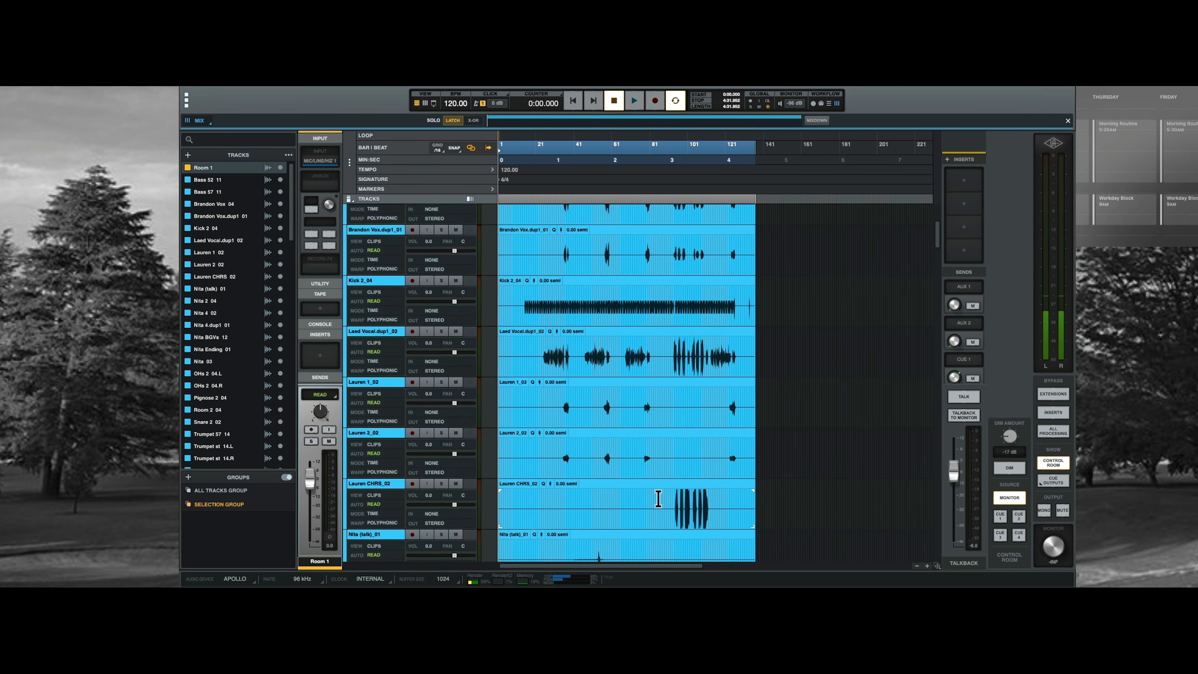
scroll(650, 497, down, 5)
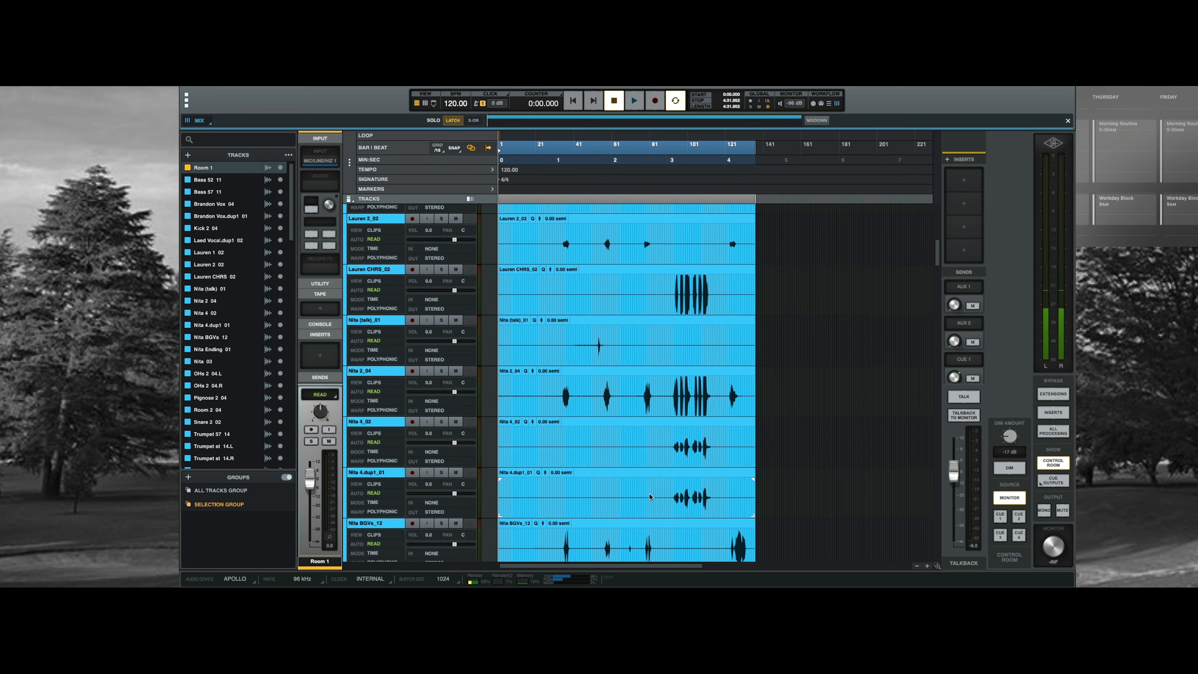
scroll(614, 486, down, 15)
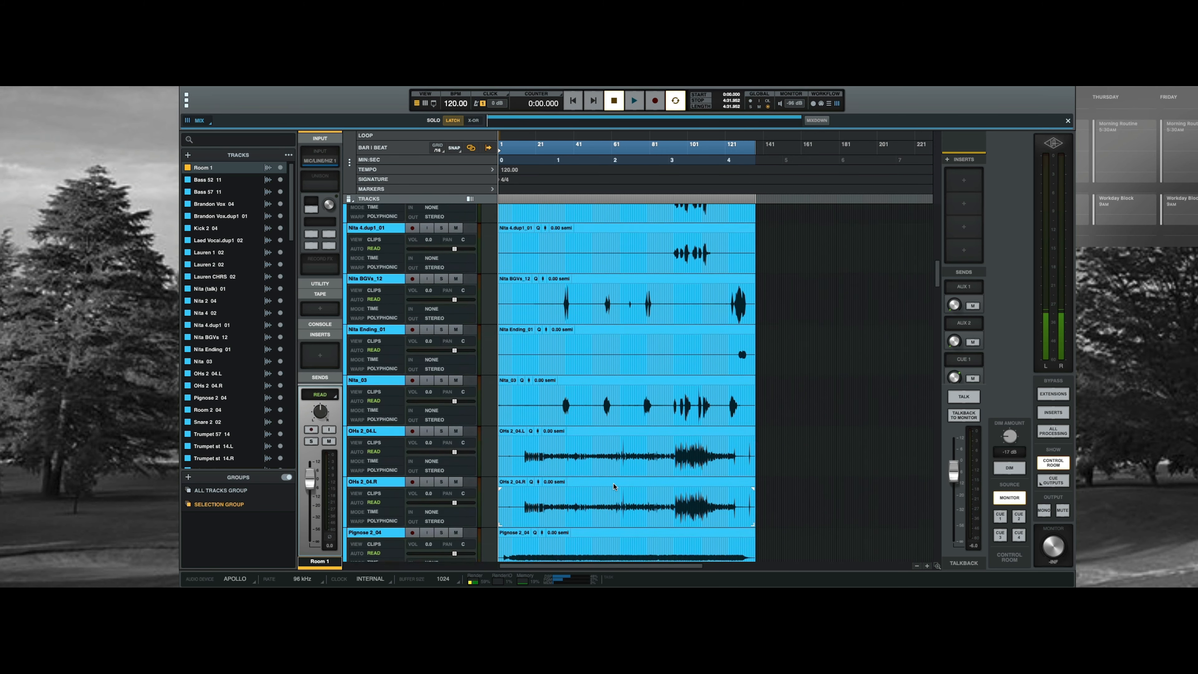
scroll(614, 486, down, 1)
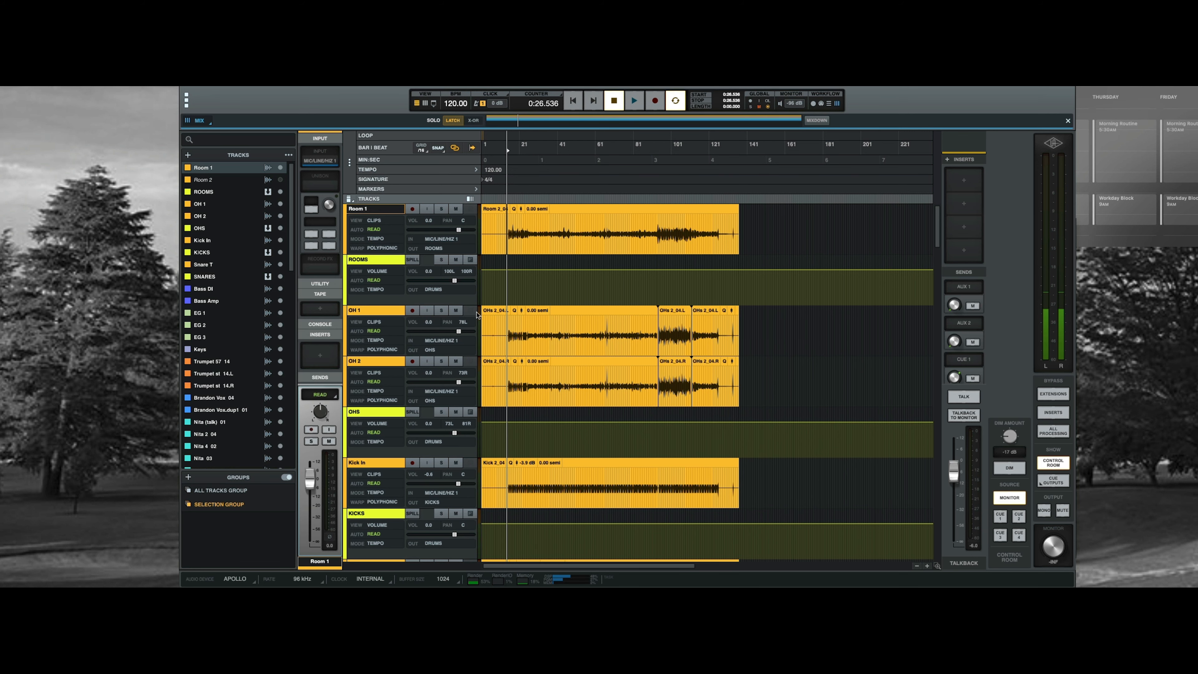
Play the mix and review the mixer from the drum channels through the muted imported tracks to the instrument and vocal buses.
key(space)
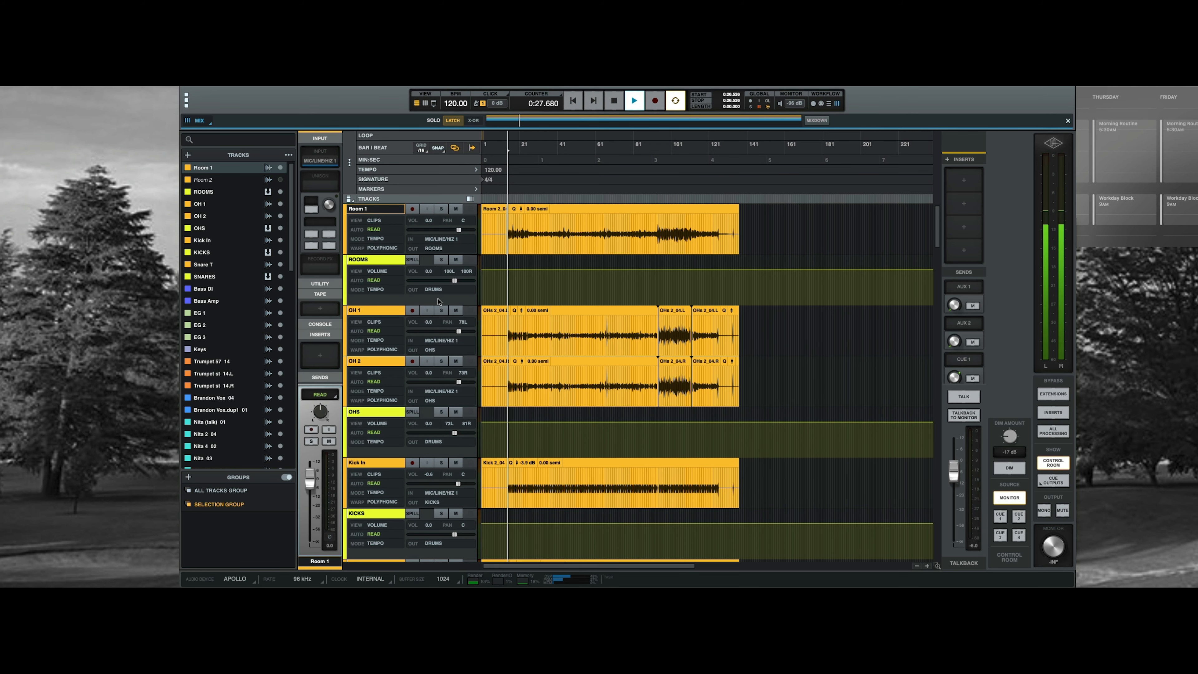
key(super+equal)
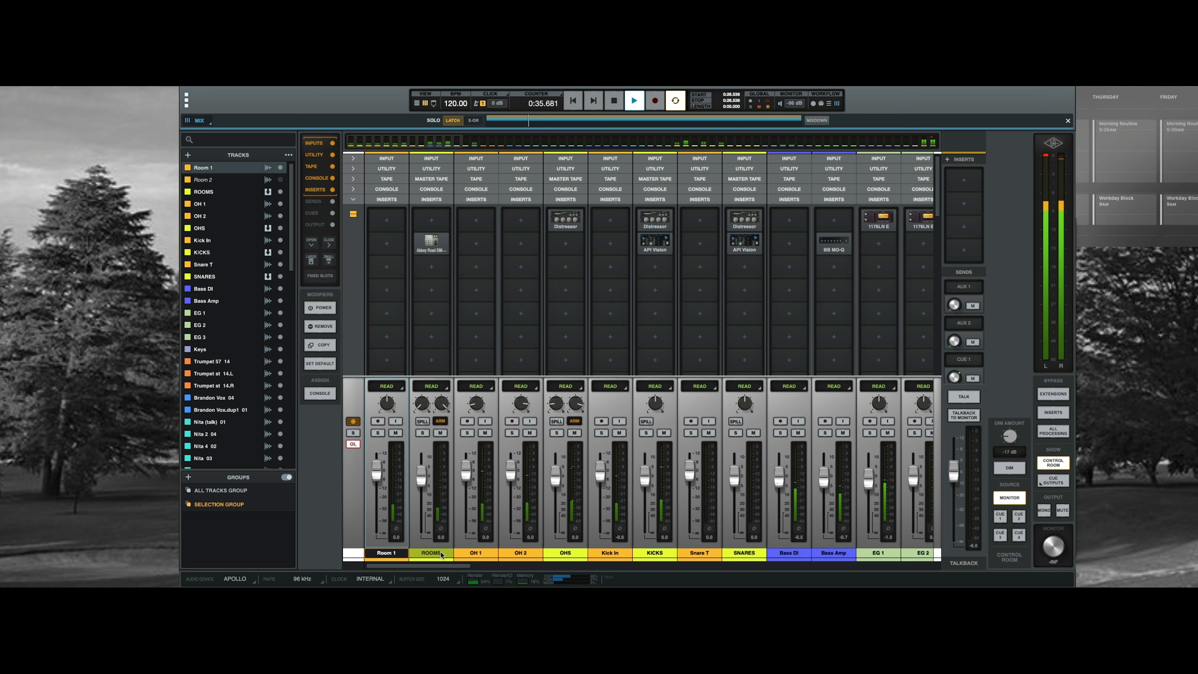
scroll(894, 471, right, 5)
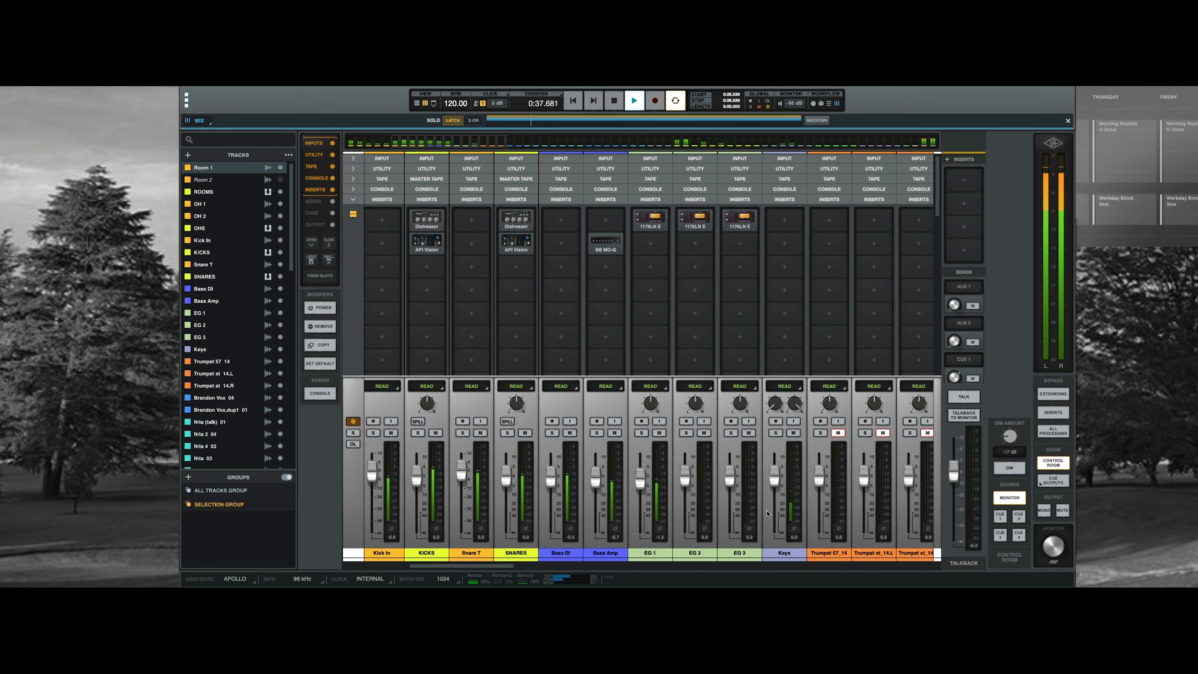
scroll(766, 514, right, 8)
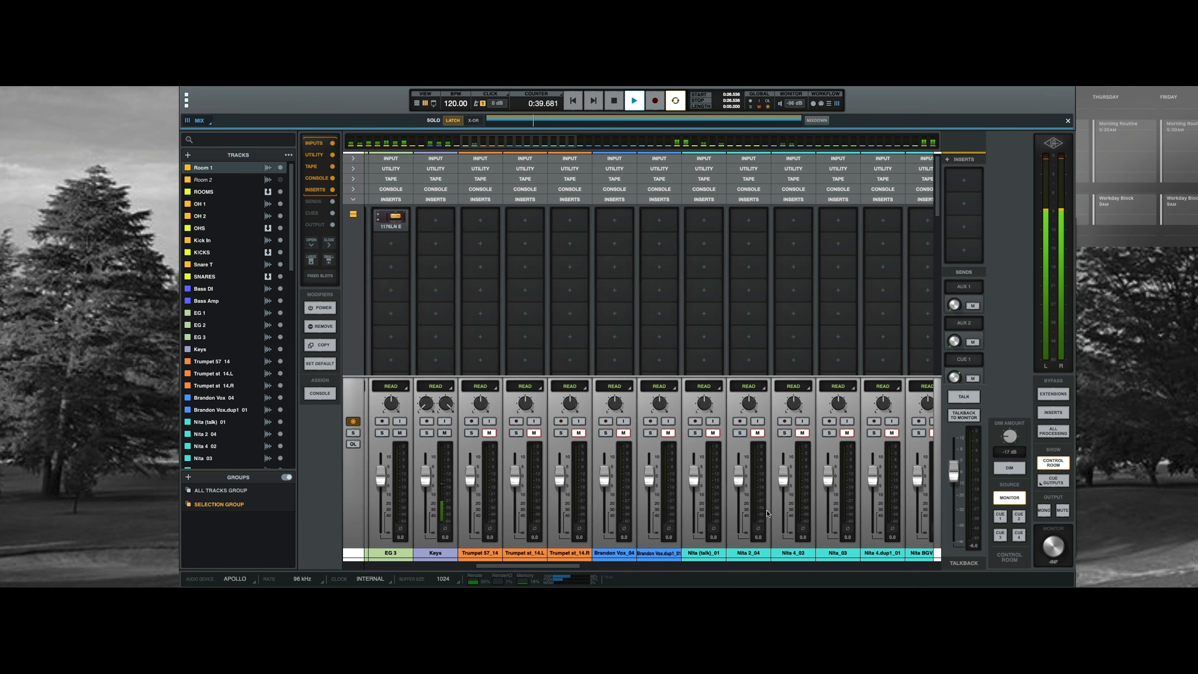
scroll(767, 514, right, 10)
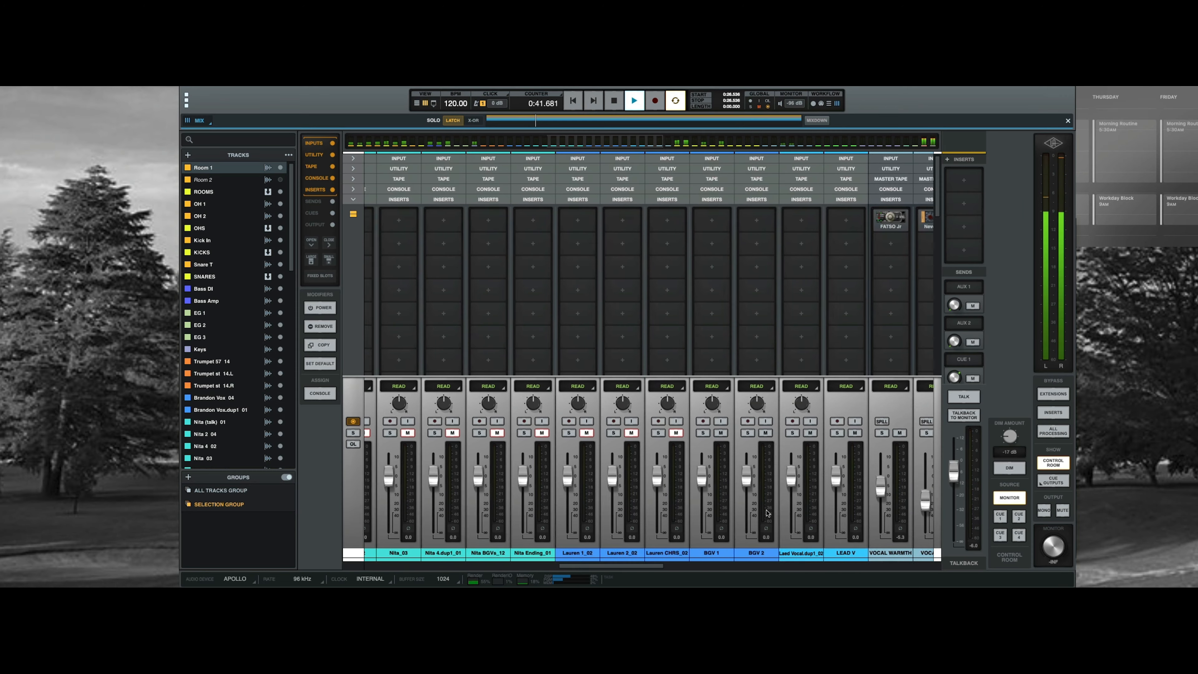
scroll(767, 513, right, 2)
scroll(767, 514, right, 3)
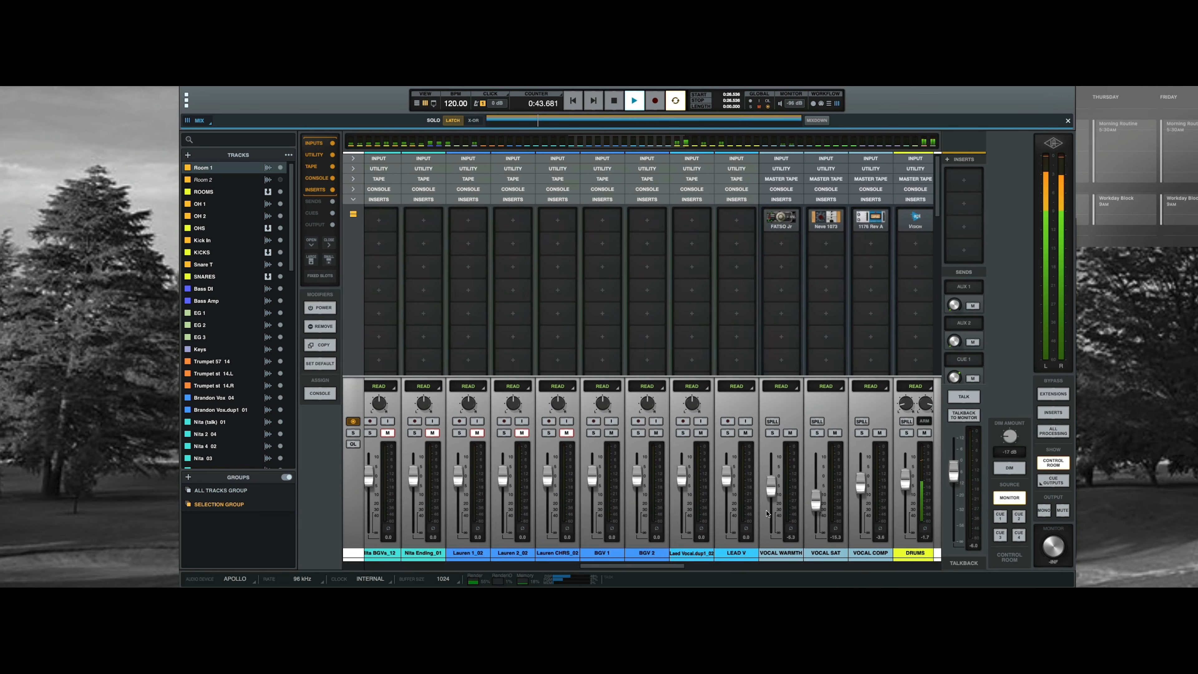
scroll(767, 514, right, 7)
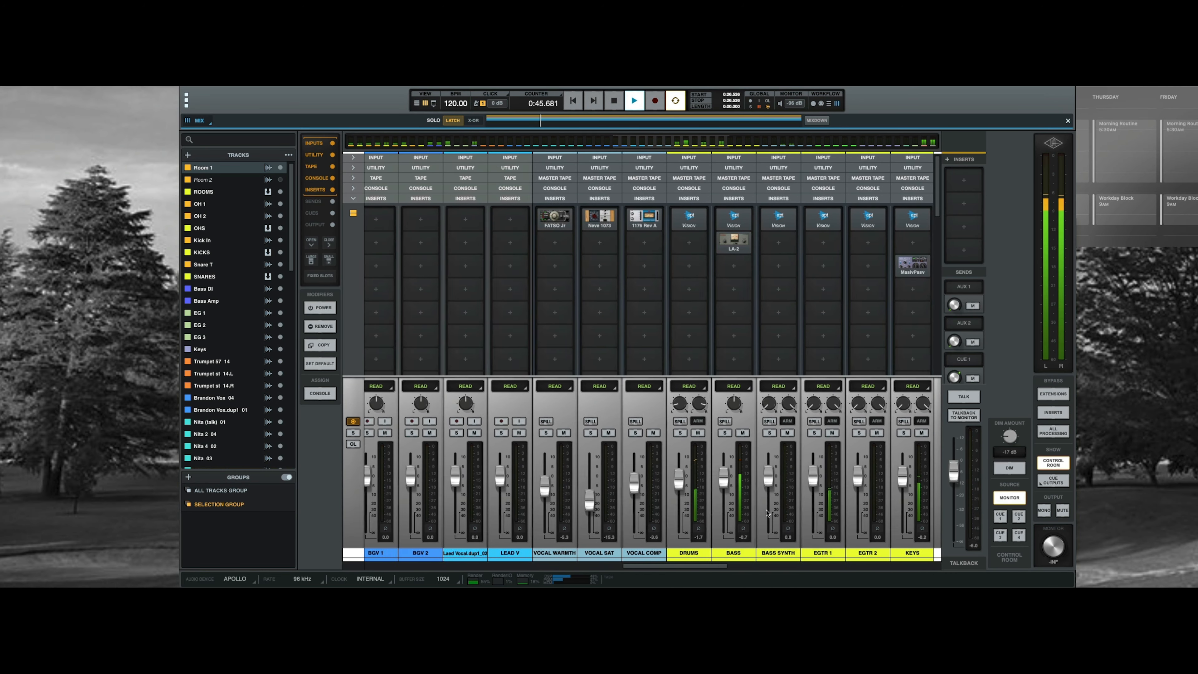
scroll(767, 513, right, 1)
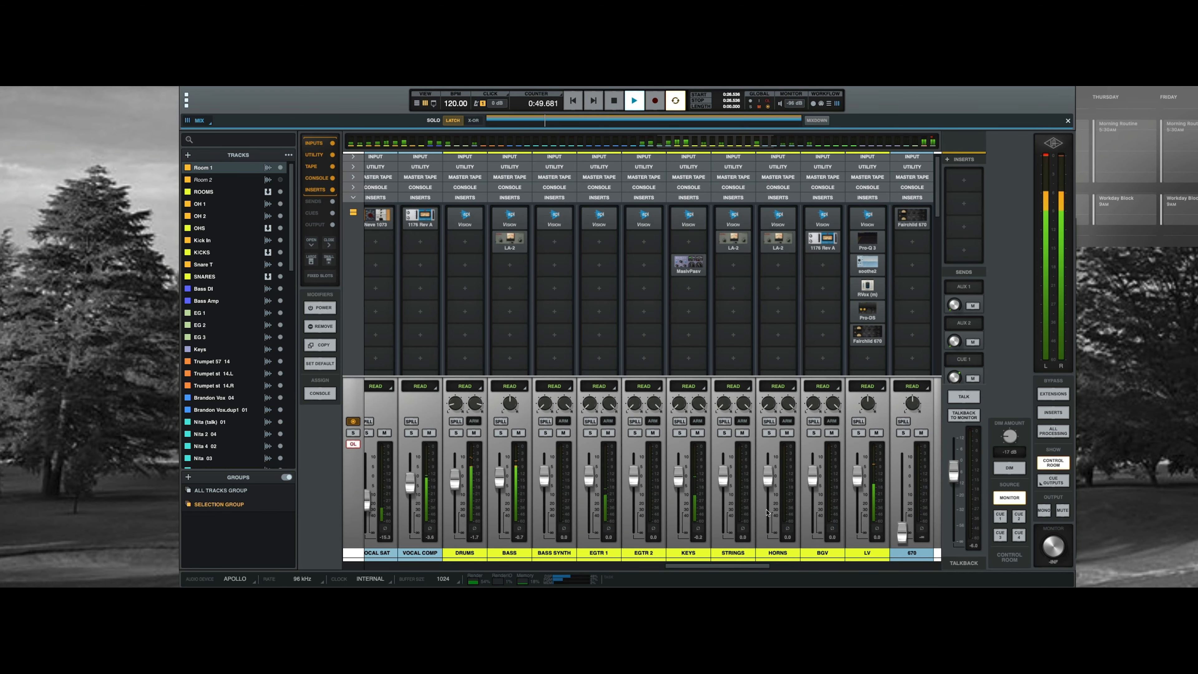
scroll(767, 514, left, 10)
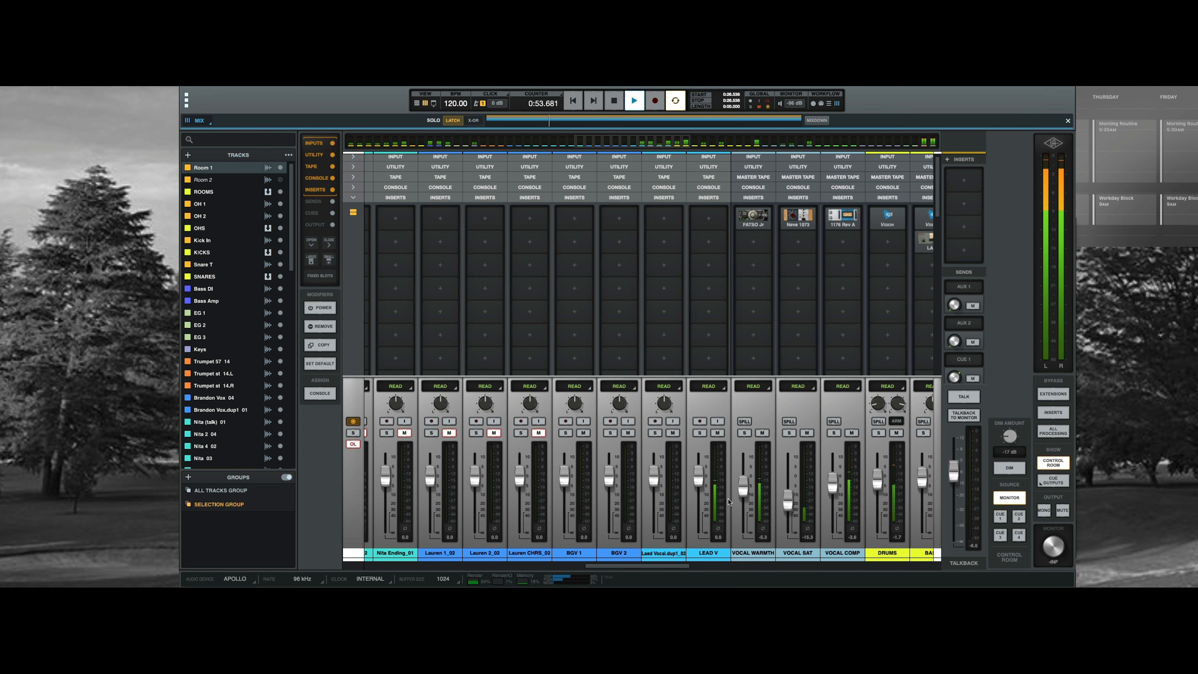
scroll(731, 500, left, 7)
scroll(731, 500, left, 20)
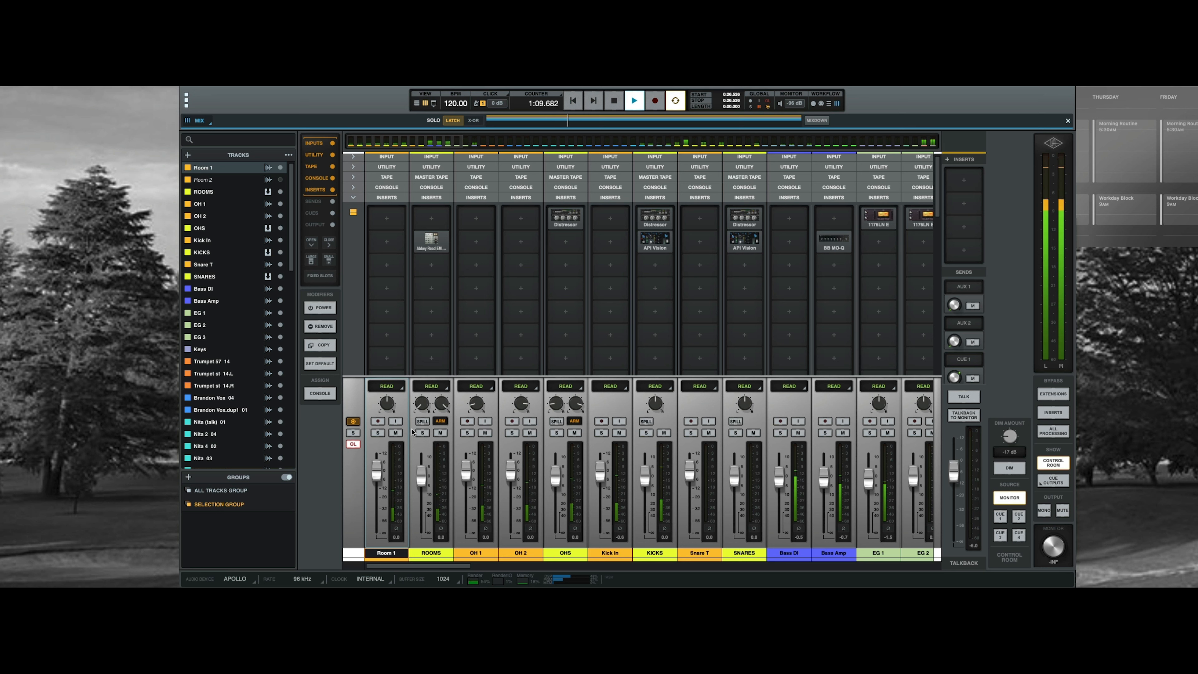
key(space)
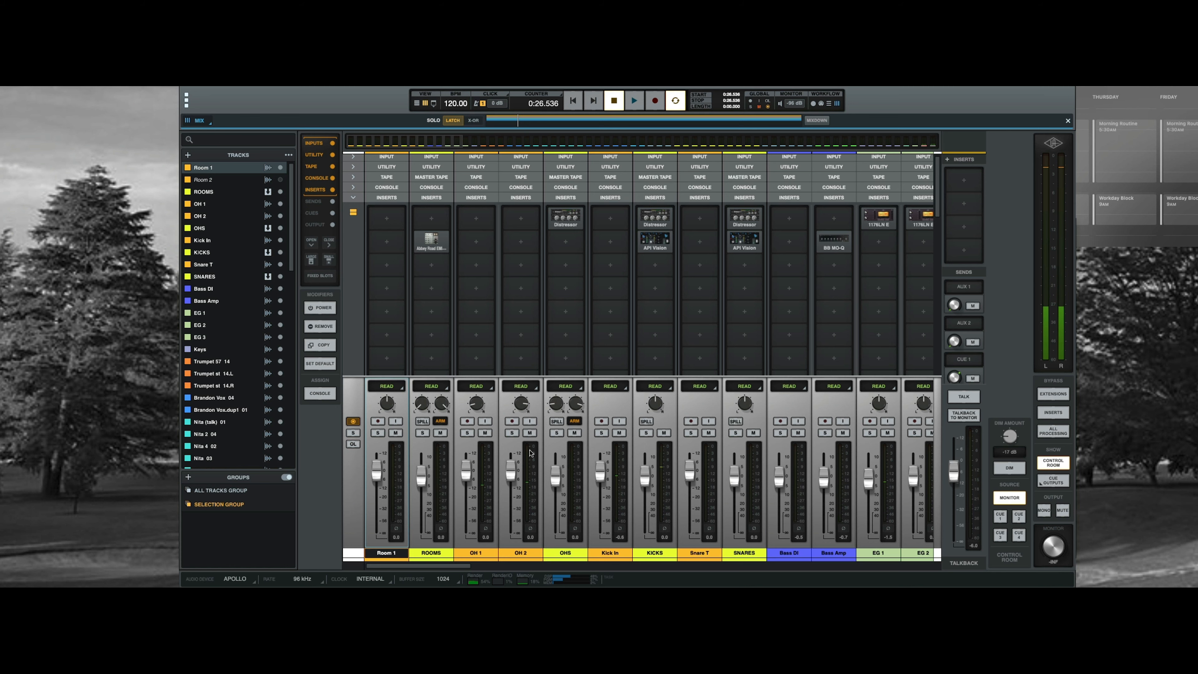
scroll(568, 464, right, 15)
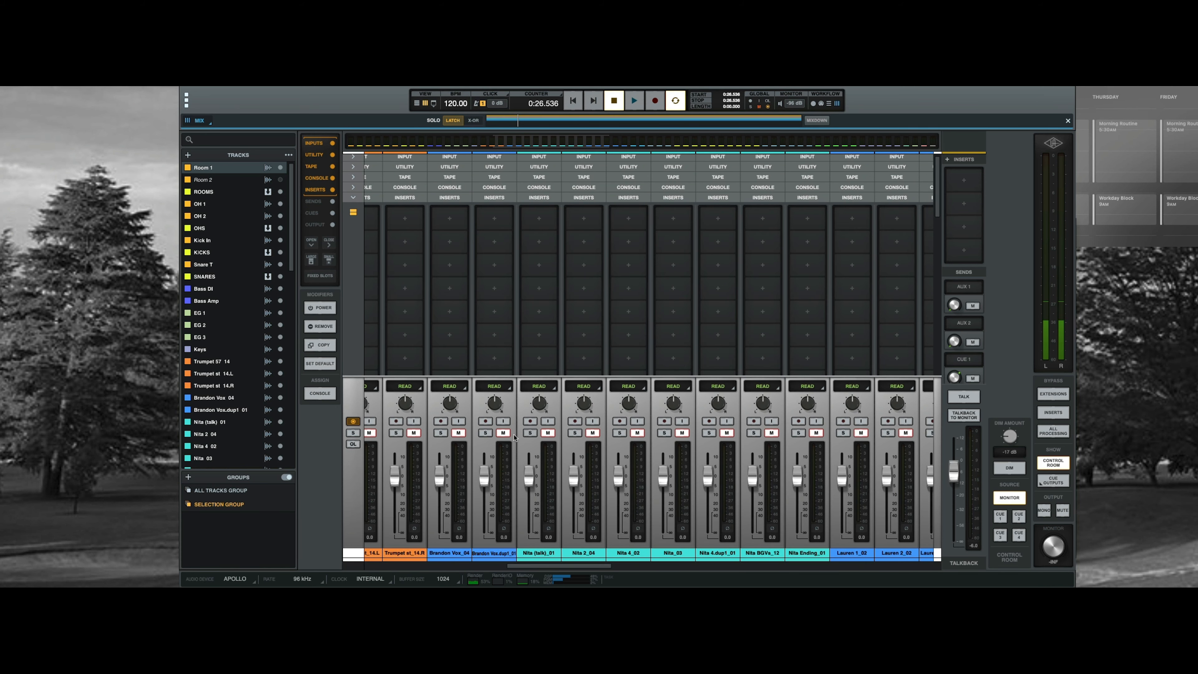
scroll(539, 447, right, 5)
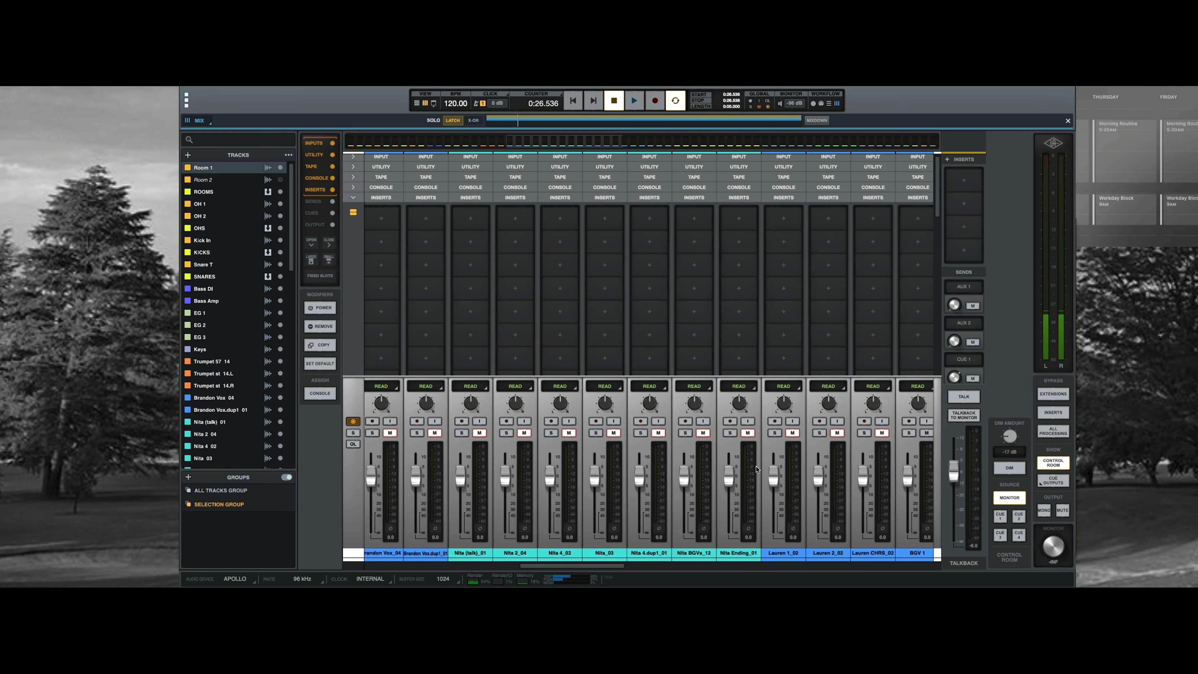
scroll(756, 469, left, 20)
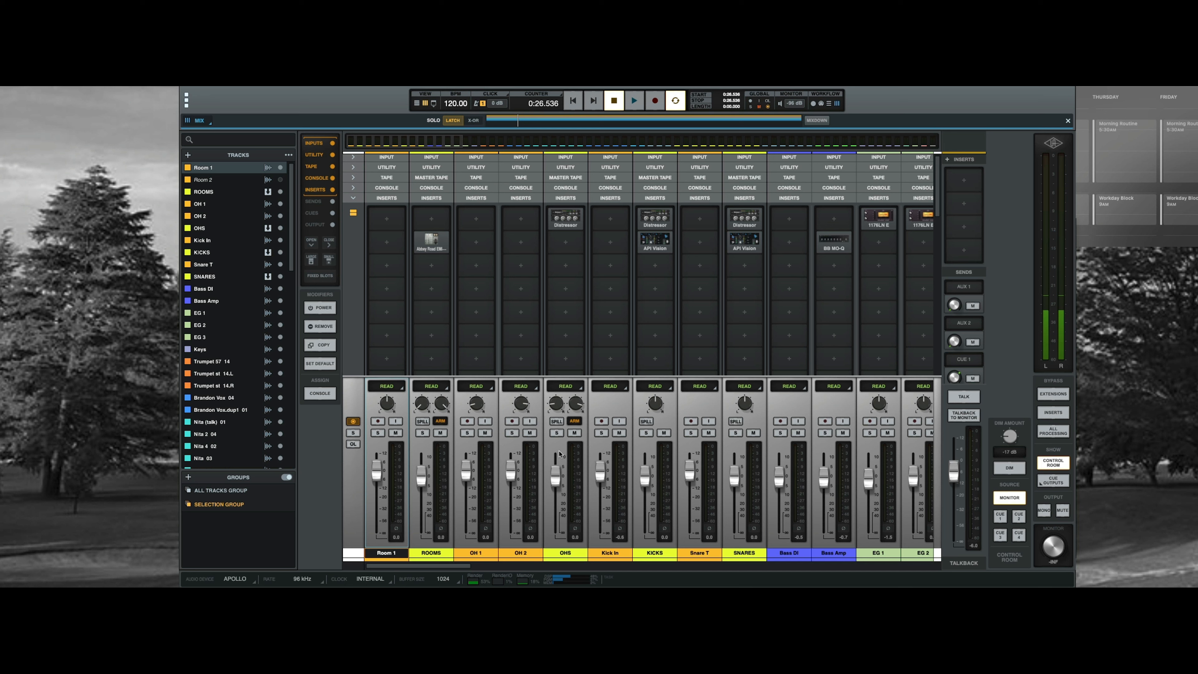
During playback, solo the room, overhead, kick and snare channels together with their ROOMS, OHS, KICKS and SNARES buses.
click(557, 433)
drag(511, 432, 377, 432)
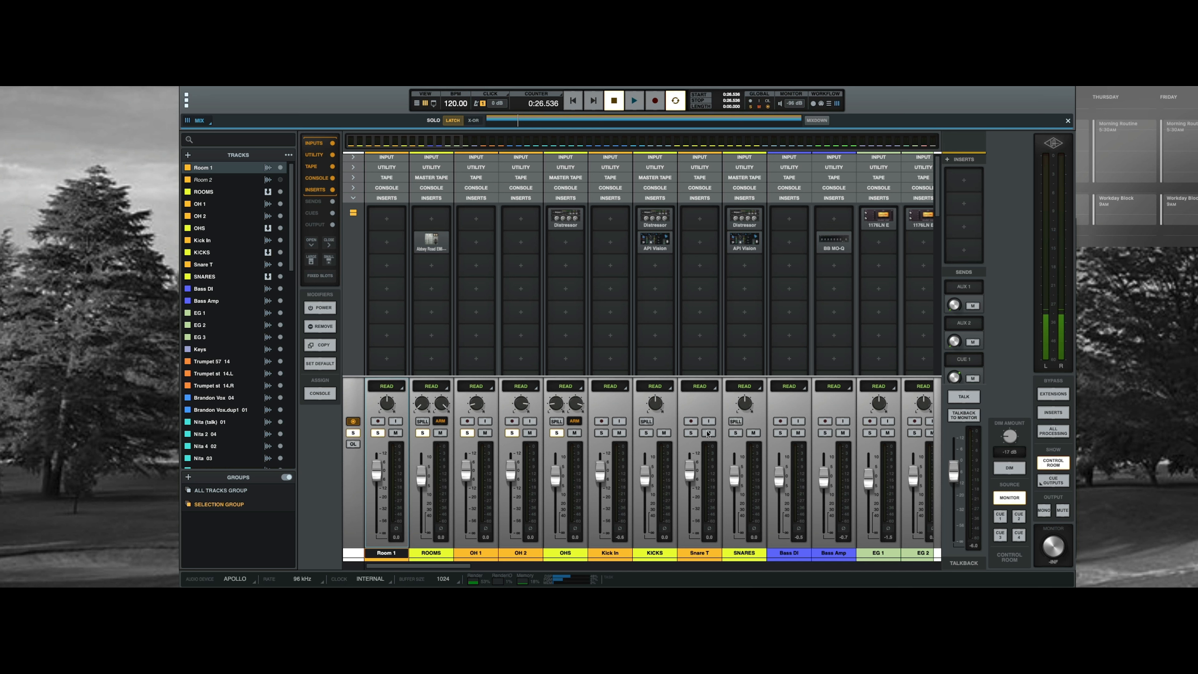
key(space)
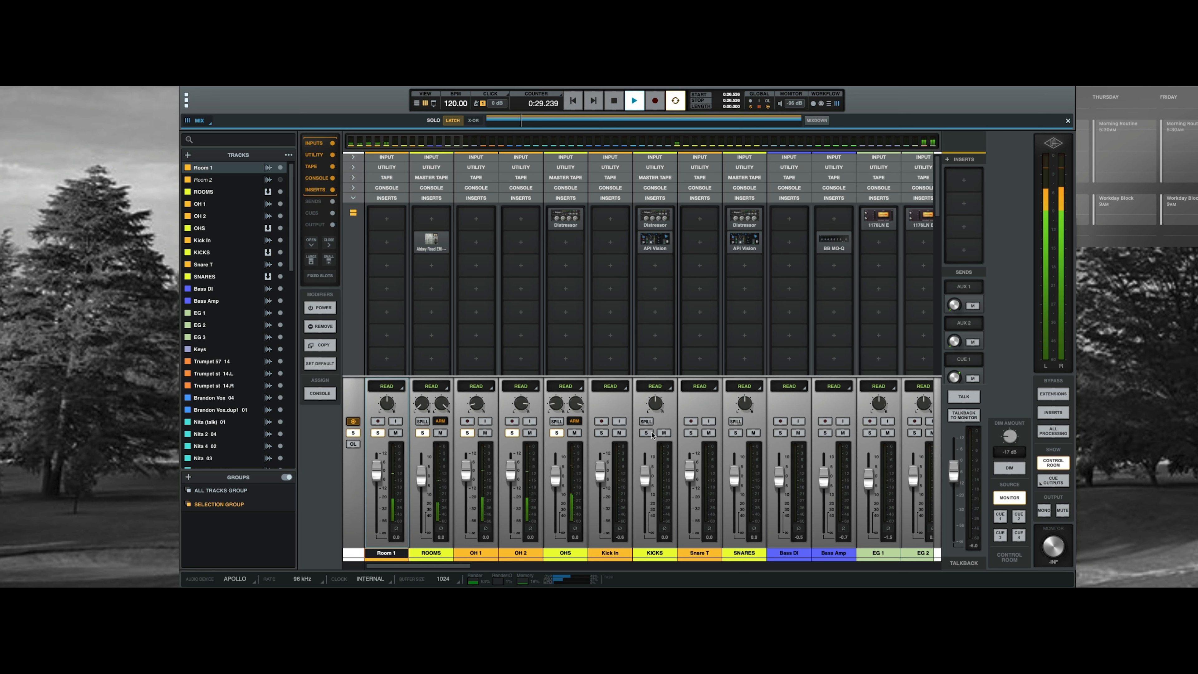
click(651, 432)
click(606, 432)
click(692, 433)
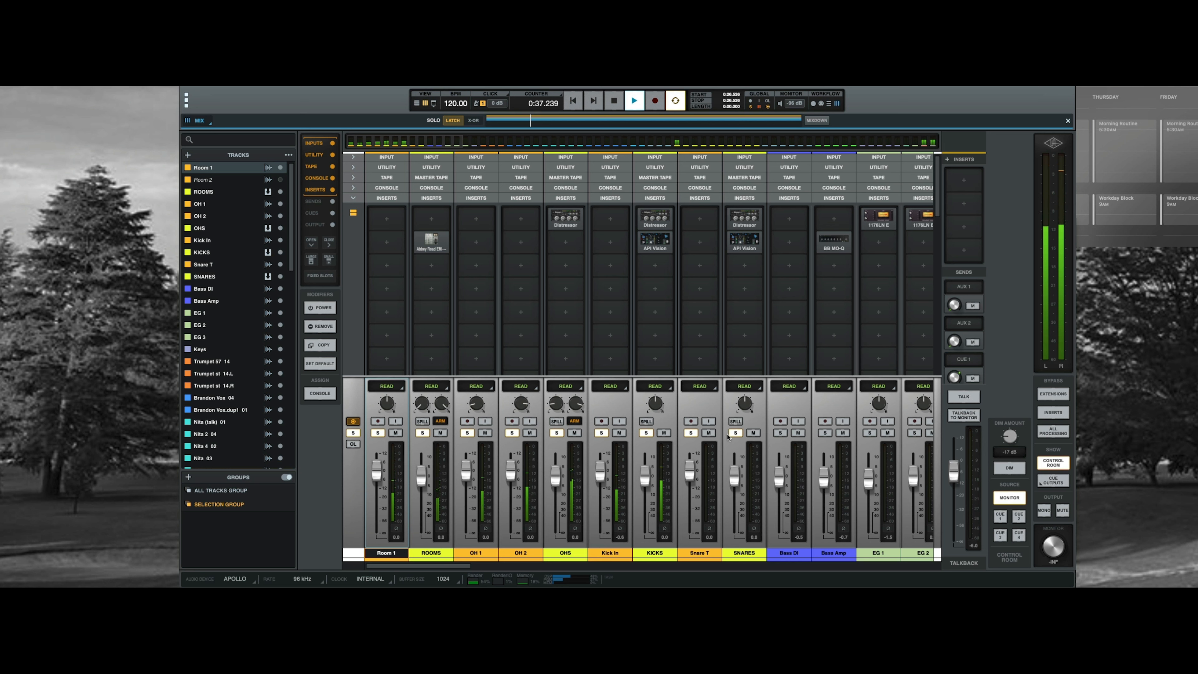
Play the selected Snare T passage with the drums soloed and watch the drum channels in the mixer.
key(space)
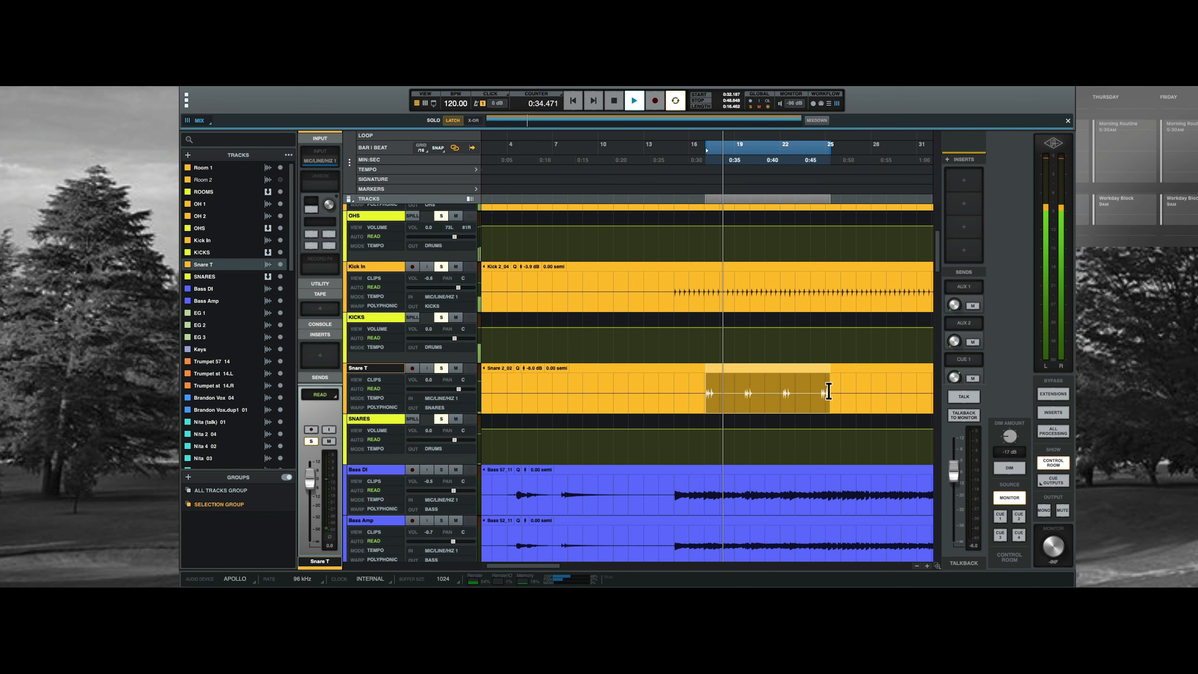
key(super+equal)
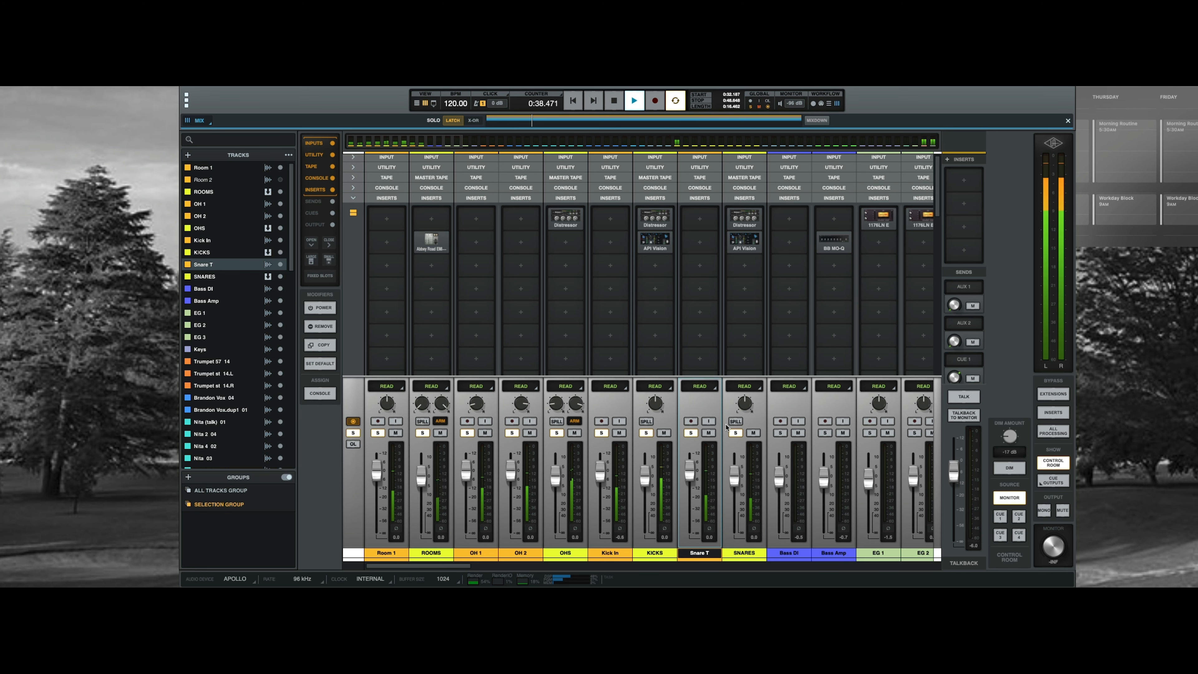
key(space)
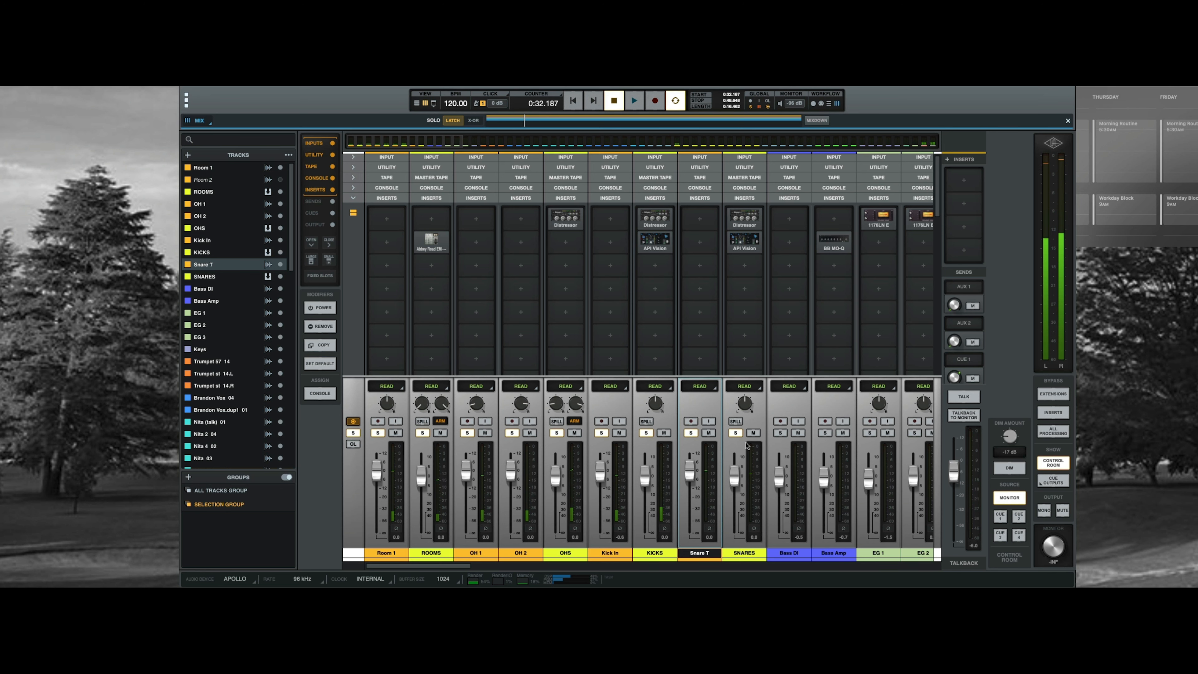
Open the Distressor on the SNARES bus, play the passage briefly through it, and close the plug-in.
scroll(742, 444, right, 5)
scroll(742, 445, right, 1)
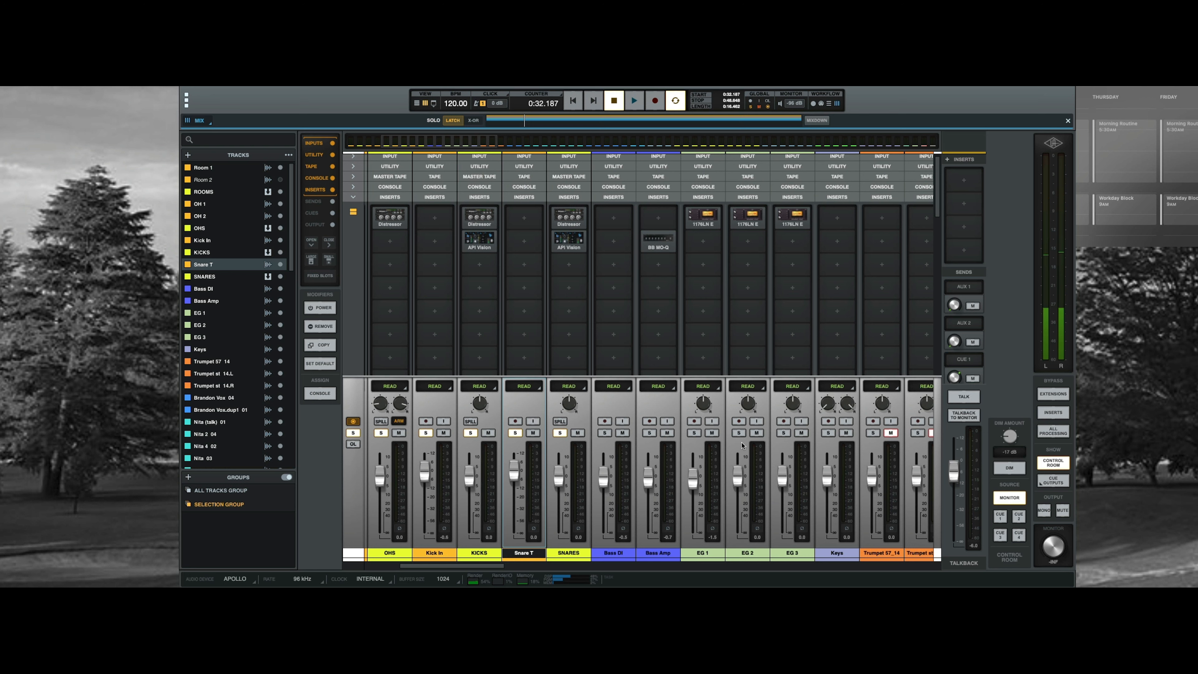
click(573, 214)
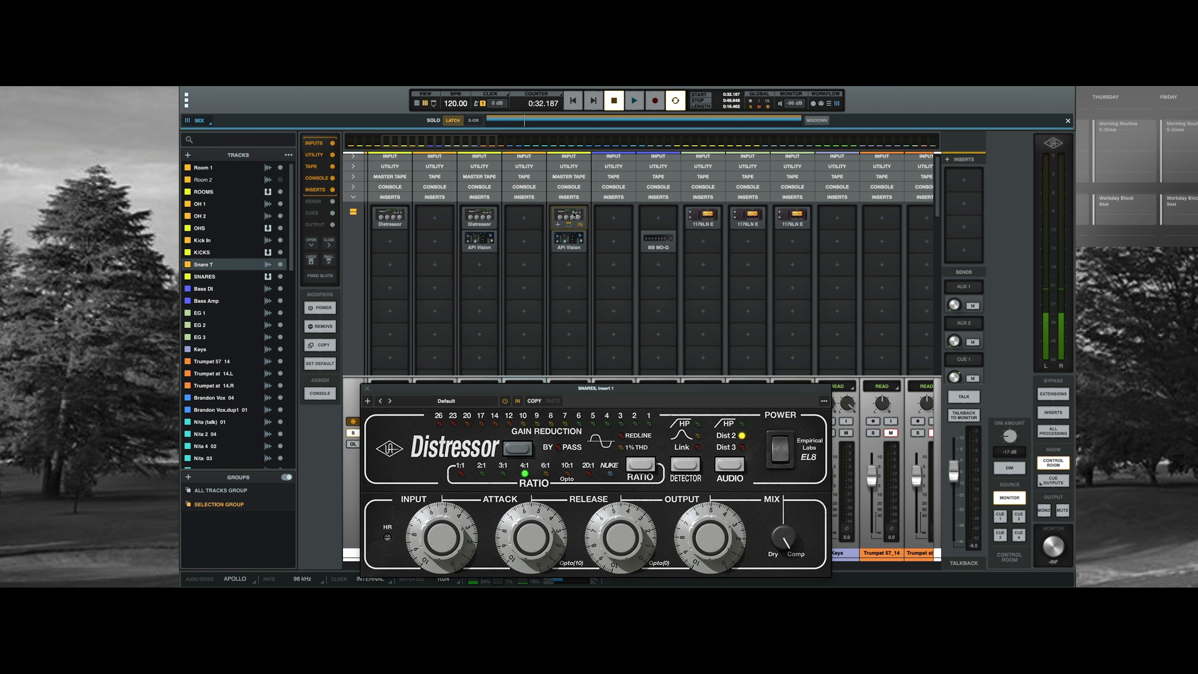
key(space)
key(space)
key(super+w)
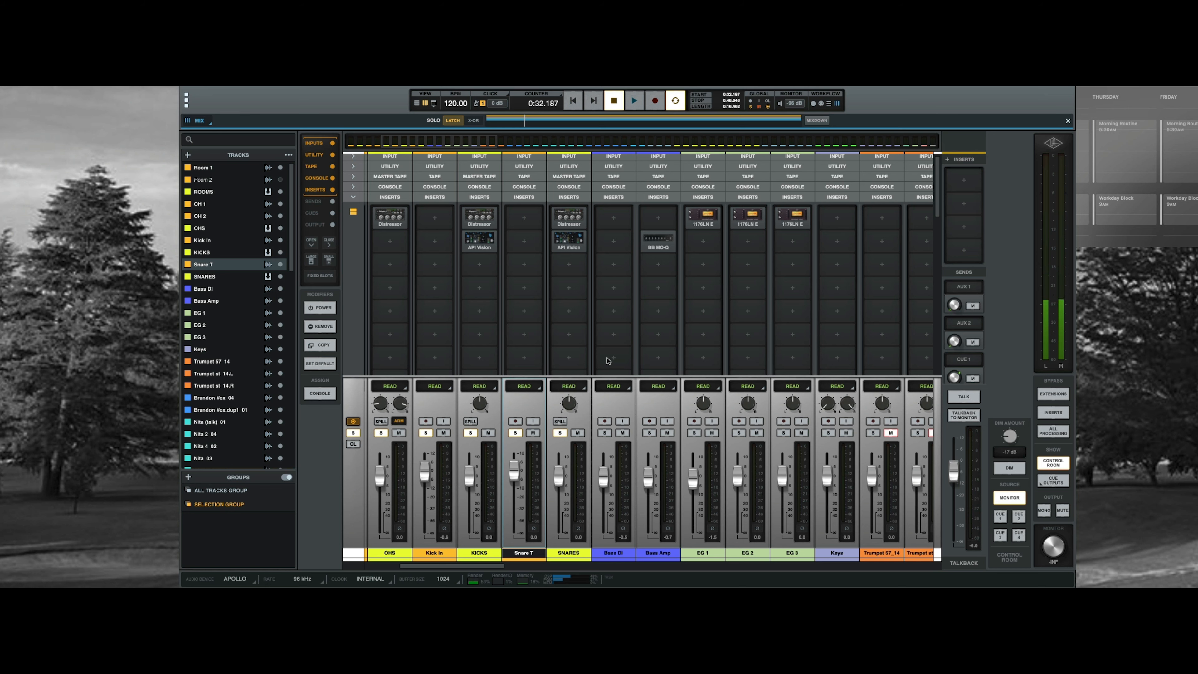
Find the DRUM VERB channel in the mixer and open its ValhallaVintageVerb insert.
scroll(608, 361, right, 15)
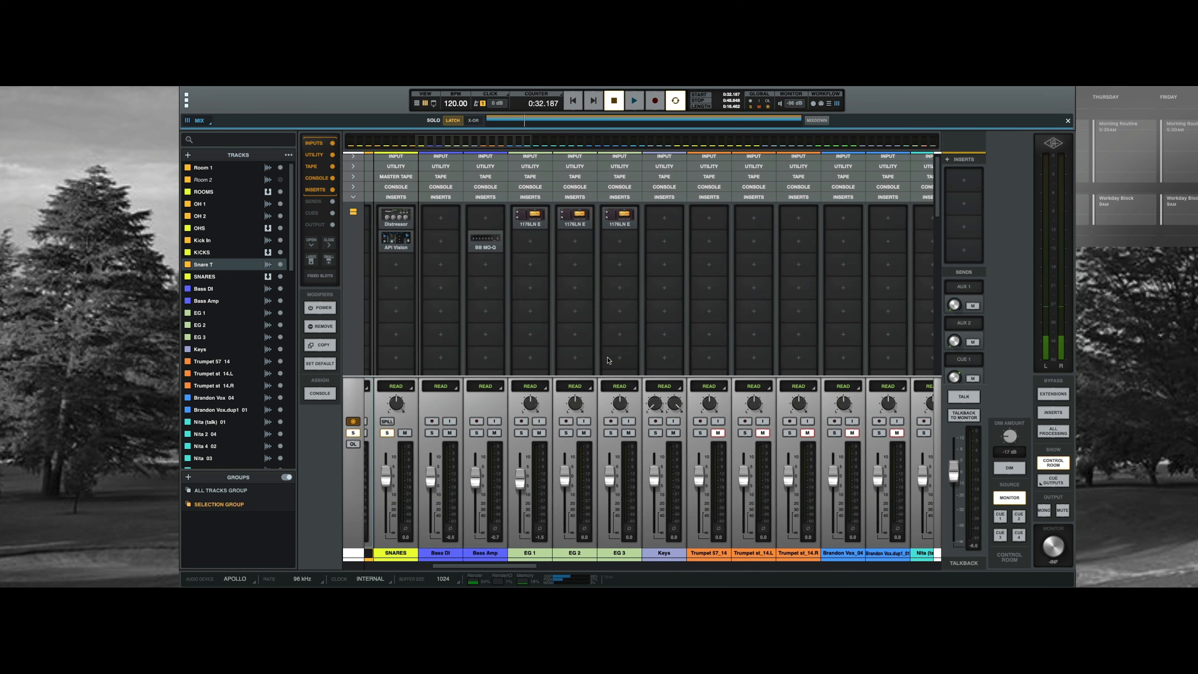
scroll(608, 360, right, 15)
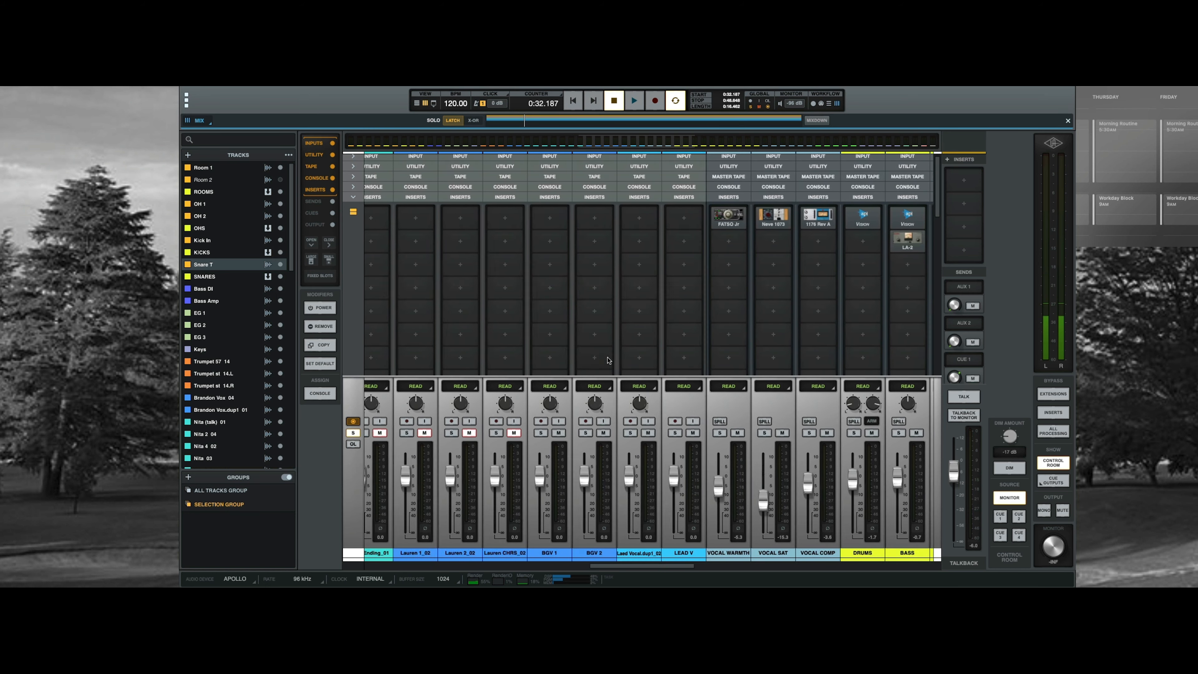
scroll(608, 361, right, 10)
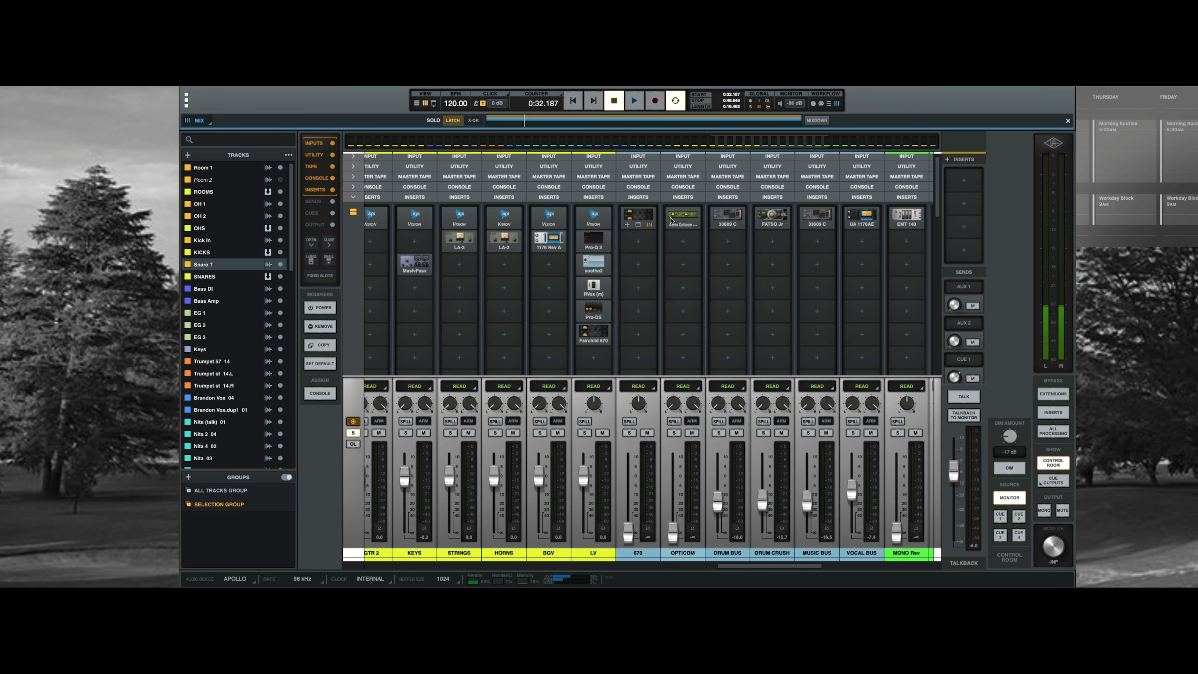
mouse_move(684, 227)
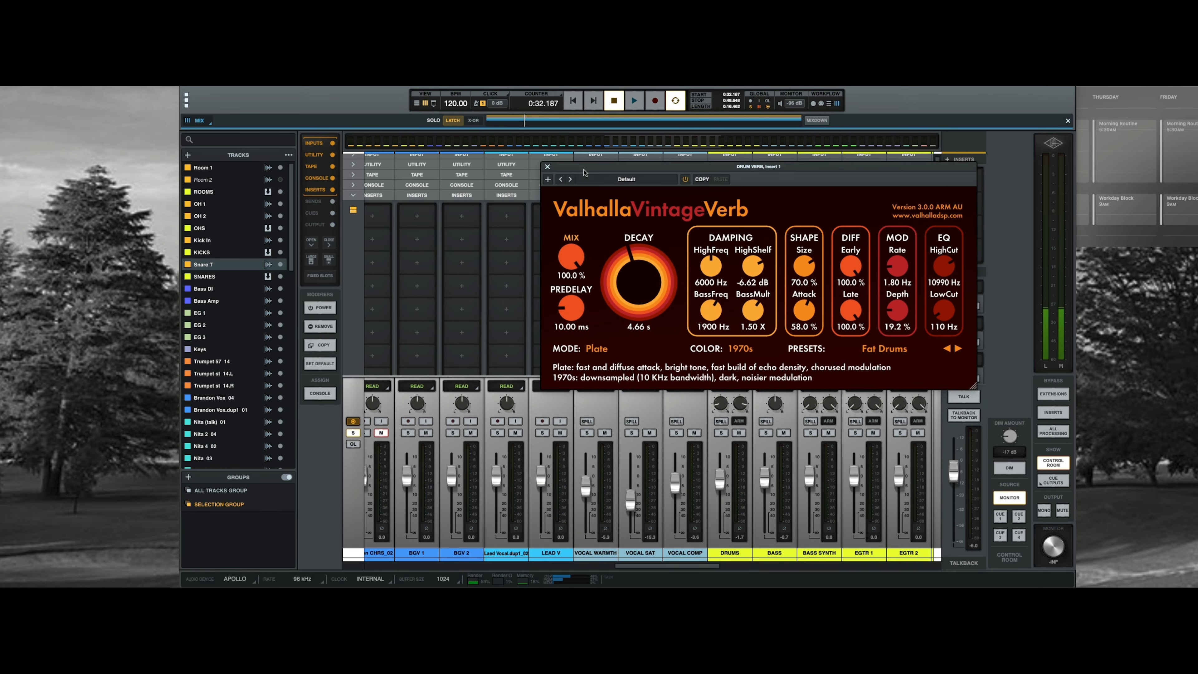
Assign Send 3 of the SNARES bus to DRUM VERB, keeping the reverb window open and clear of the routing list.
scroll(638, 535, left, 8)
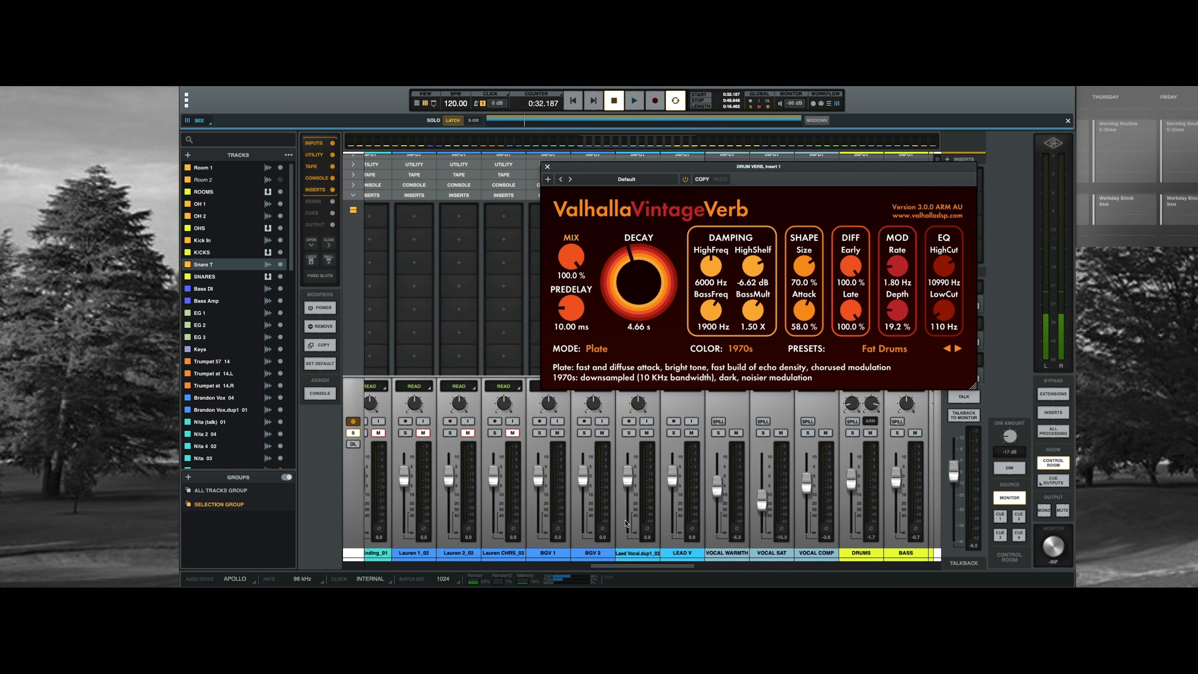
scroll(623, 522, left, 10)
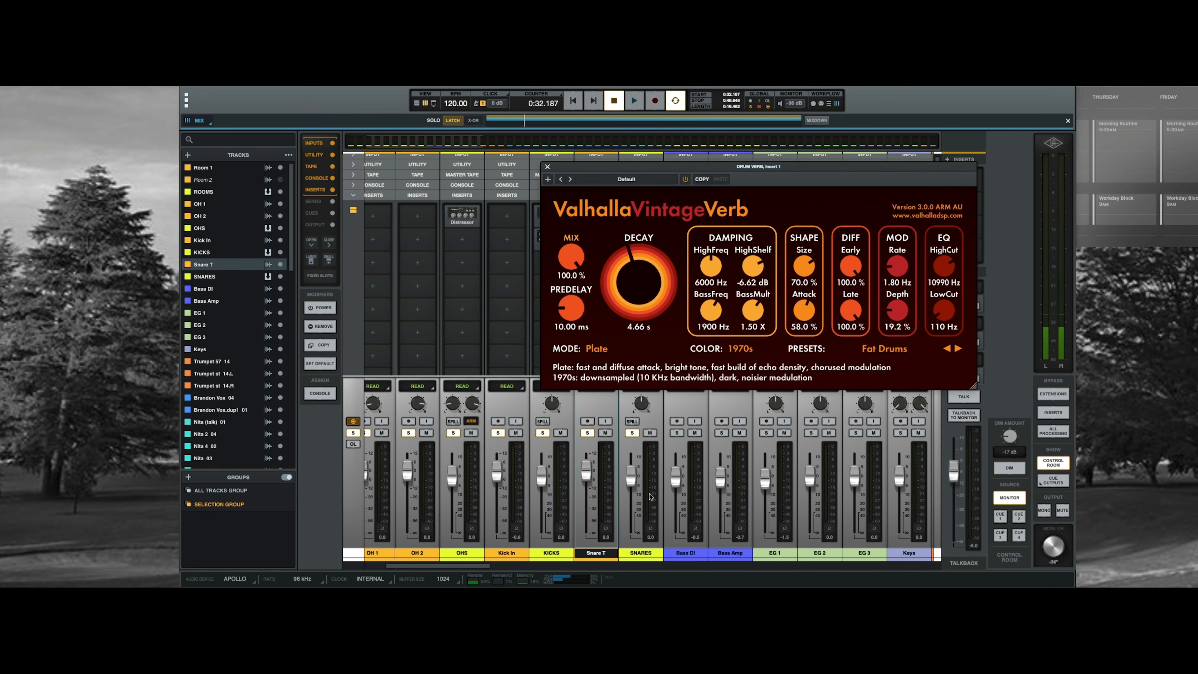
drag(687, 168, 333, 118)
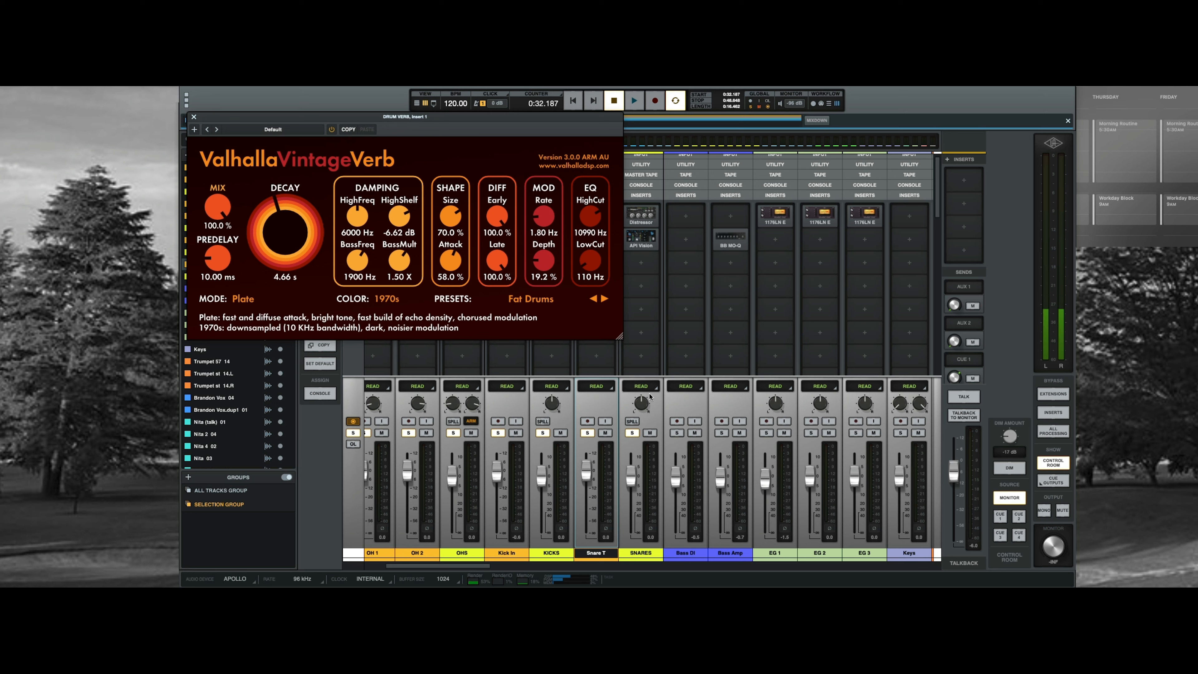
scroll(636, 343, down, 6)
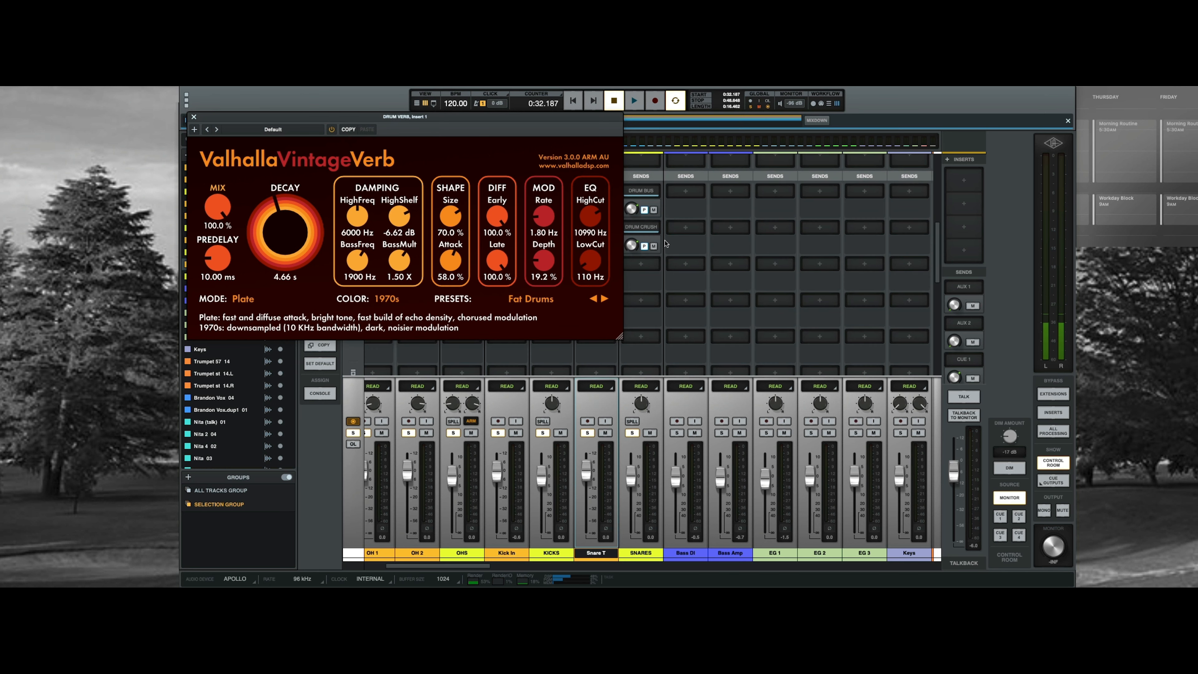
scroll(645, 298, down, 5)
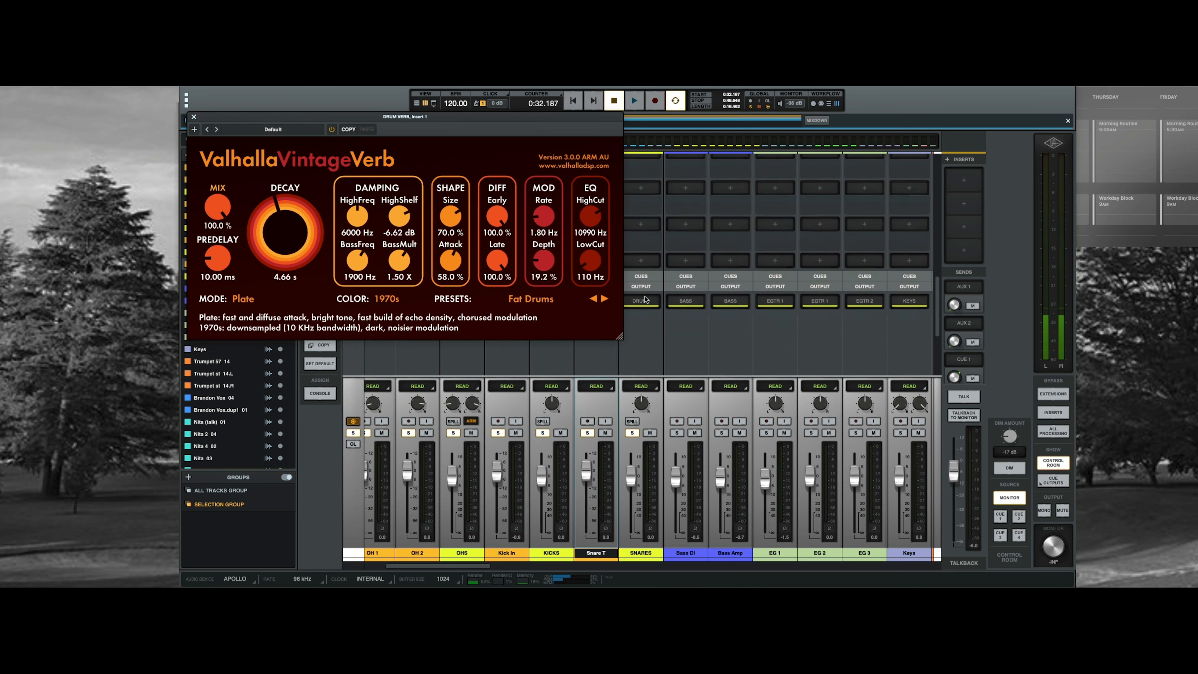
scroll(645, 301, up, 3)
click(643, 319)
drag(283, 117, 513, 139)
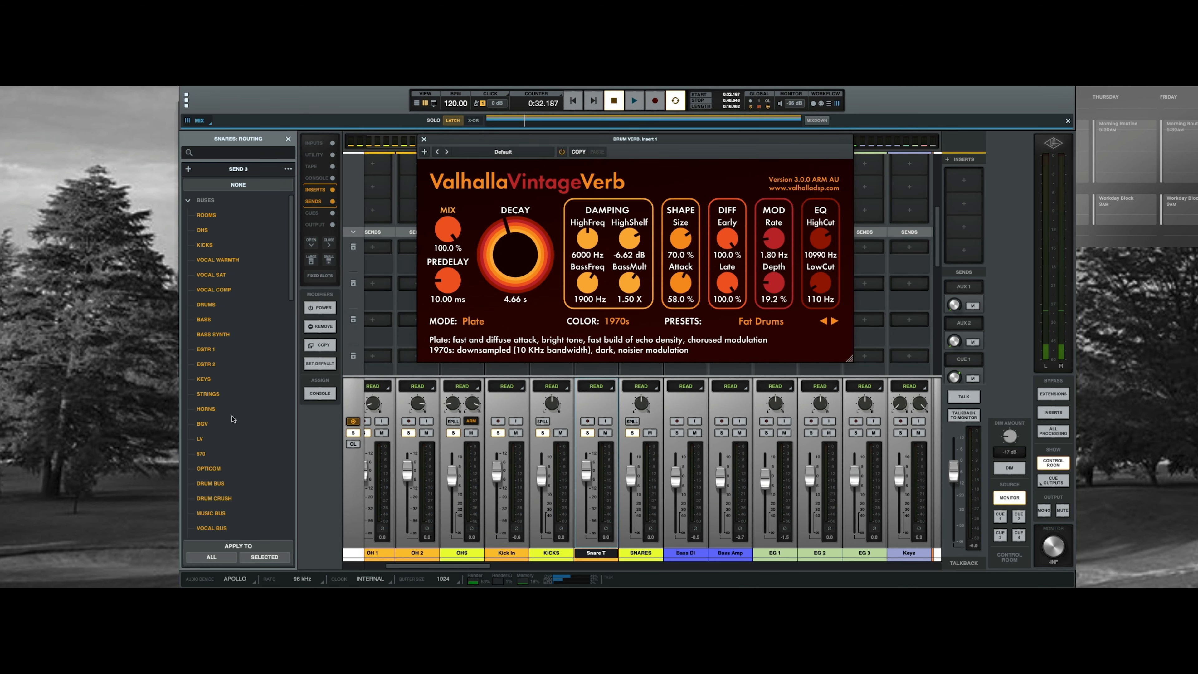
scroll(232, 419, down, 10)
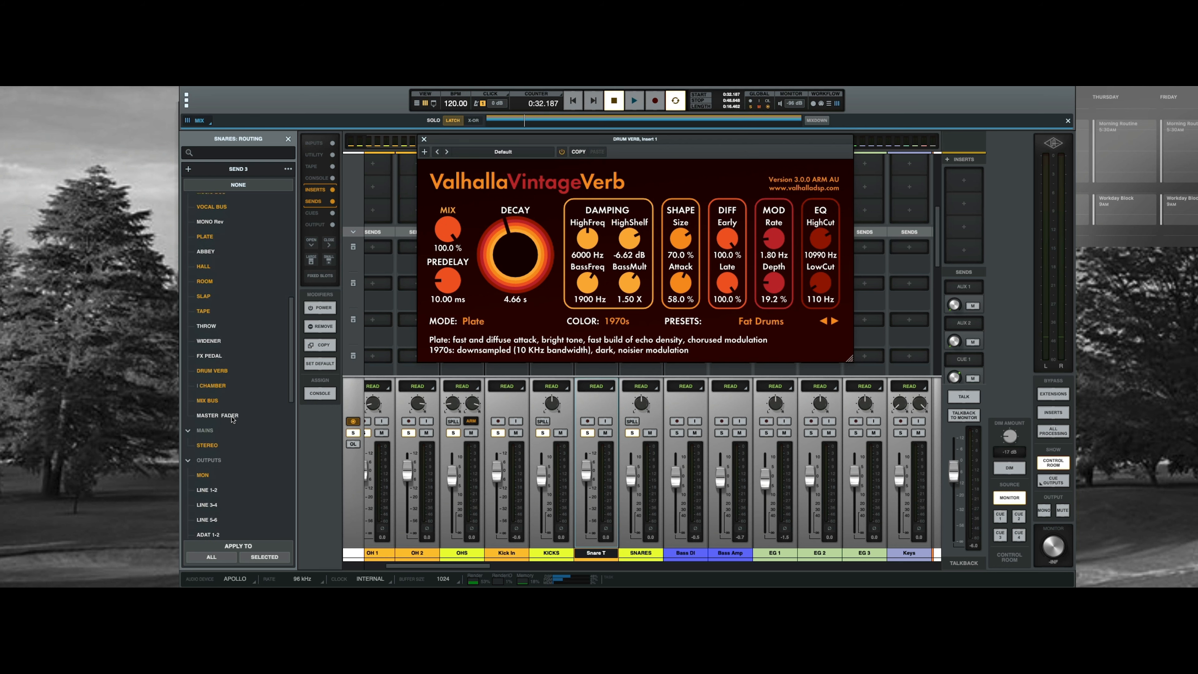
click(214, 372)
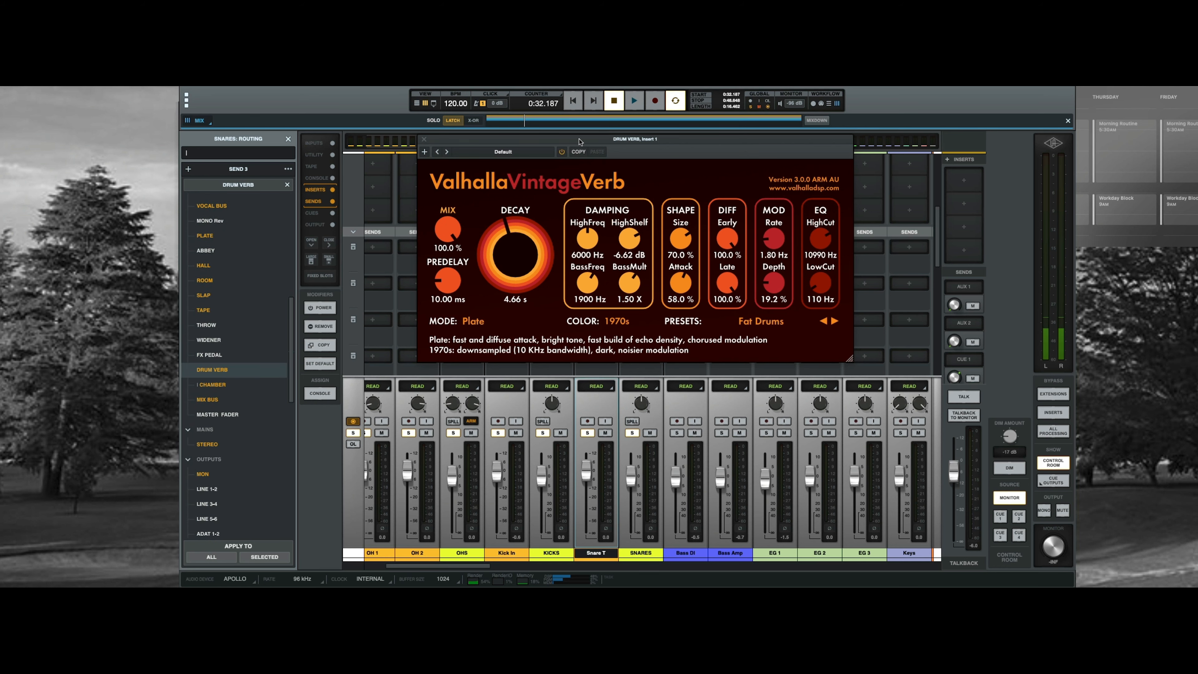
Raise the DRUM VERB send level on the SNARES bus and expand the Send 3 row to show full fader controls.
drag(582, 143, 564, 367)
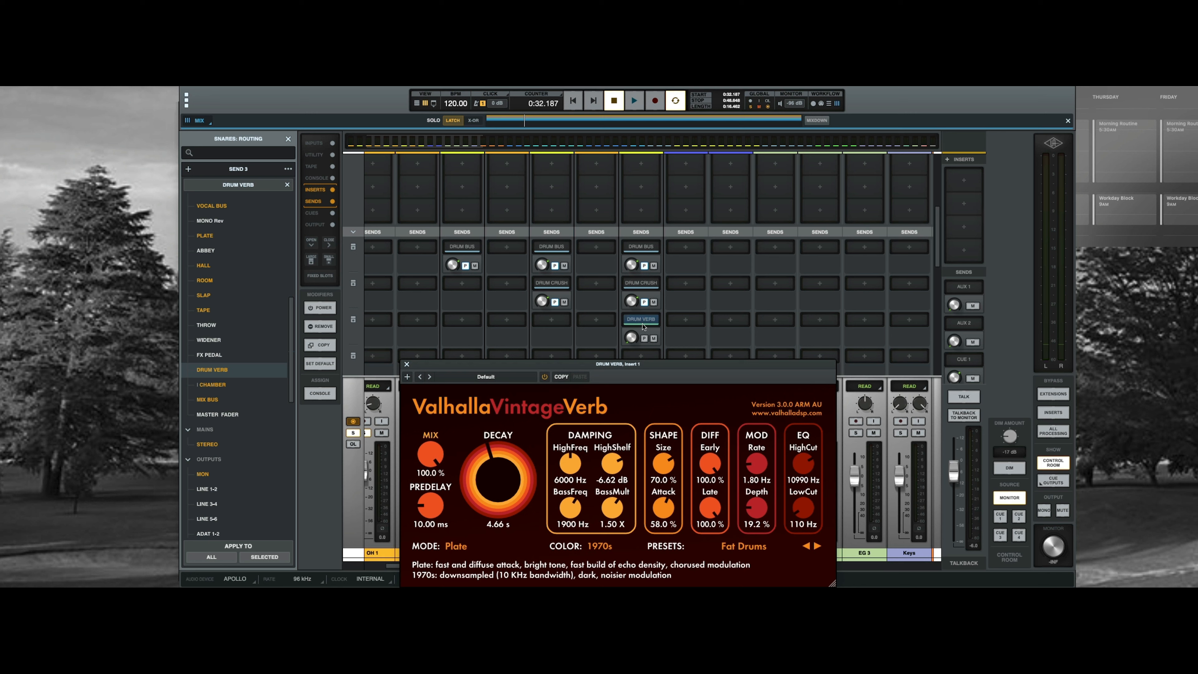
drag(631, 336, 634, 311)
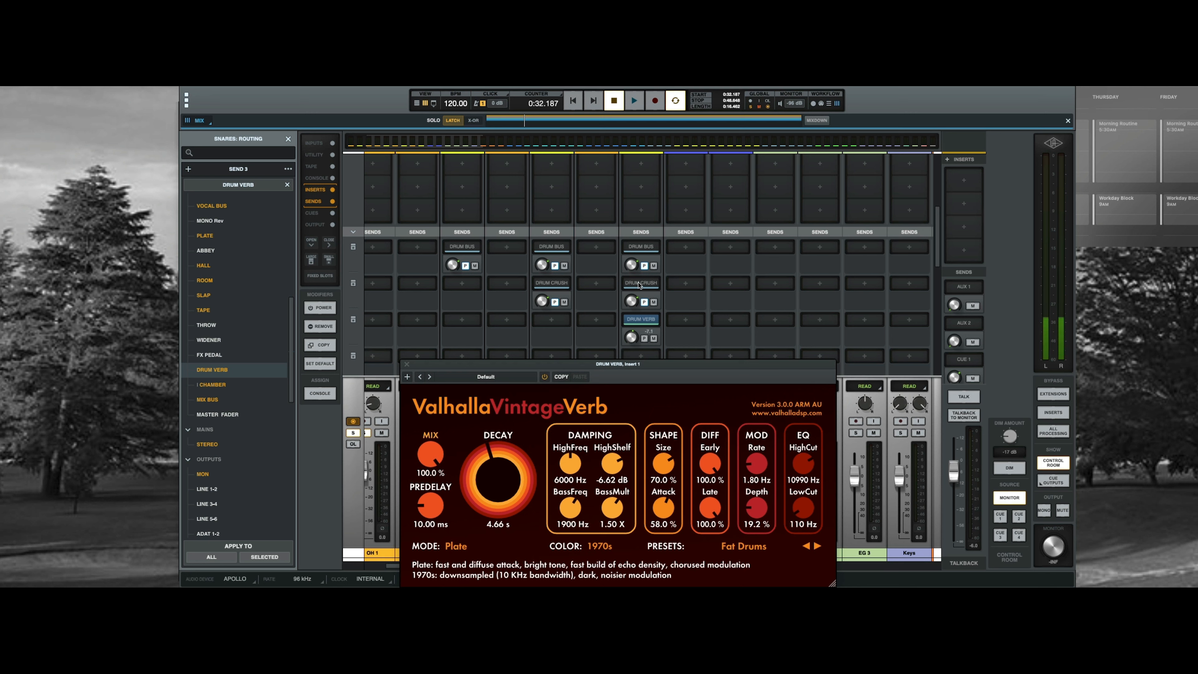
click(353, 320)
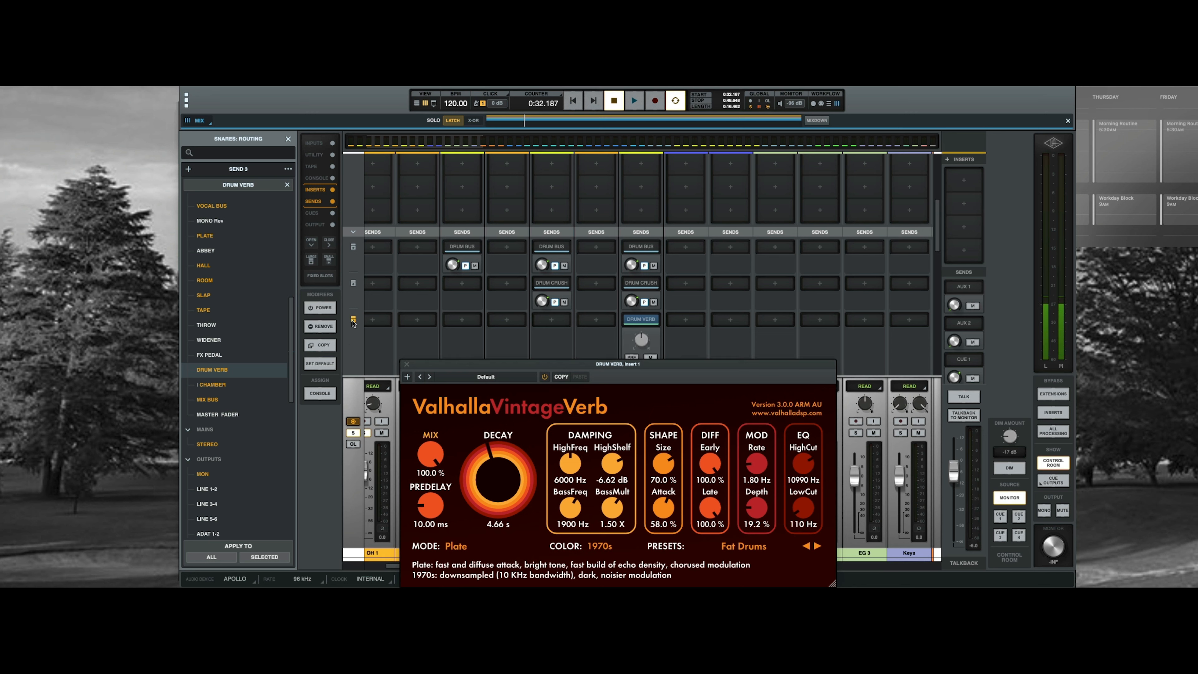
scroll(594, 301, down, 5)
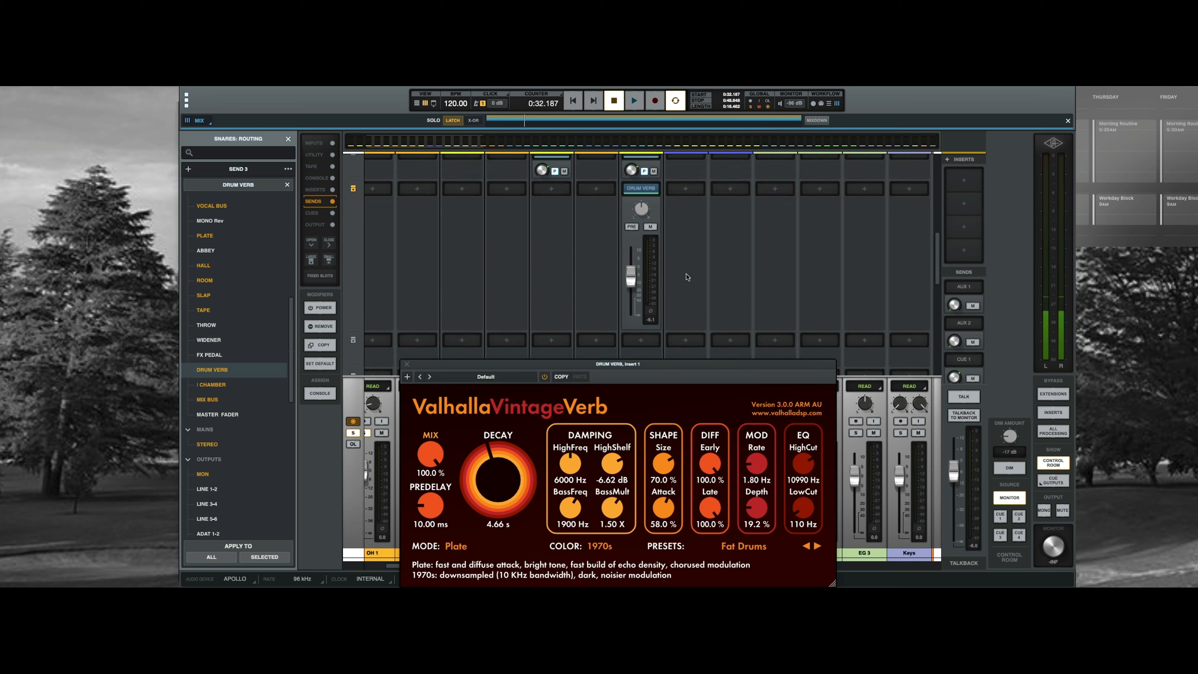
Raise the DRUM VERB return fader, solo that channel during playback and set the reverb's predelay to 0 ms.
scroll(685, 278, right, 10)
scroll(685, 278, right, 10)
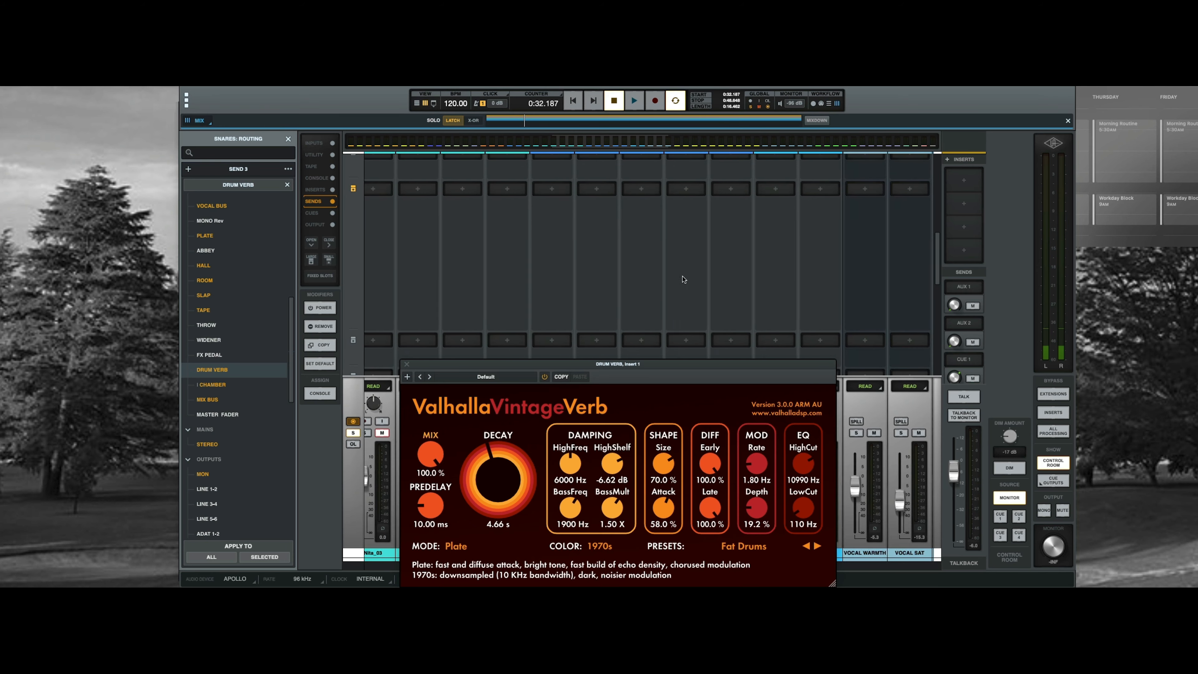
scroll(678, 281, right, 8)
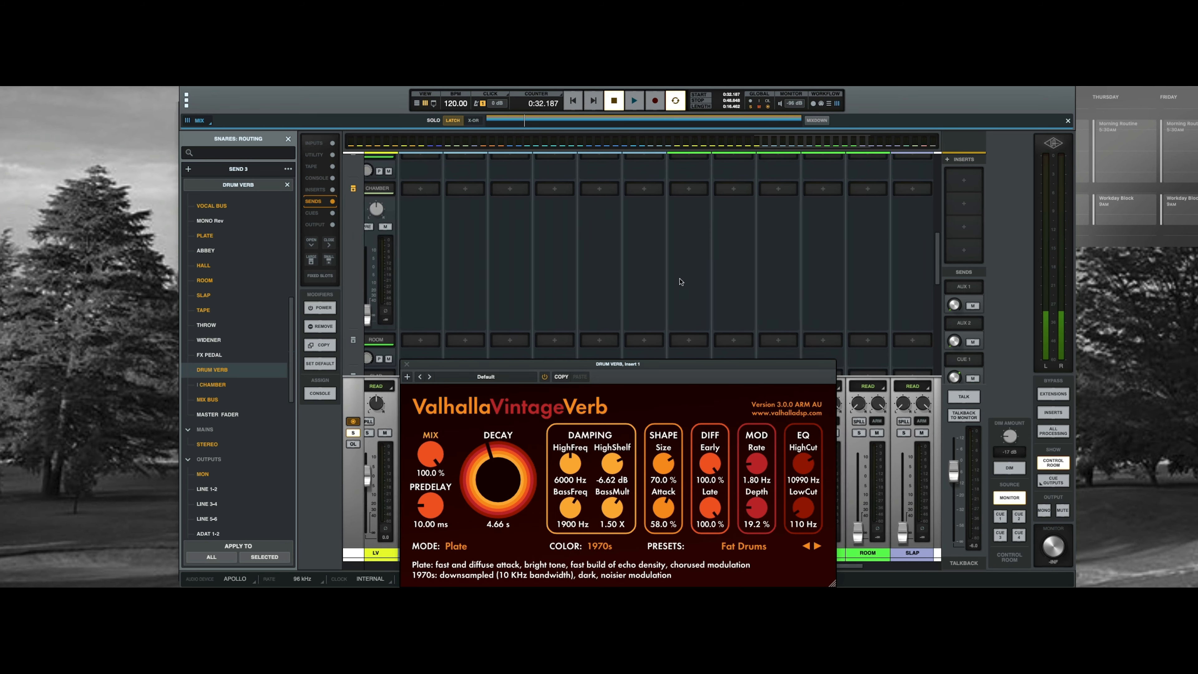
scroll(679, 281, right, 8)
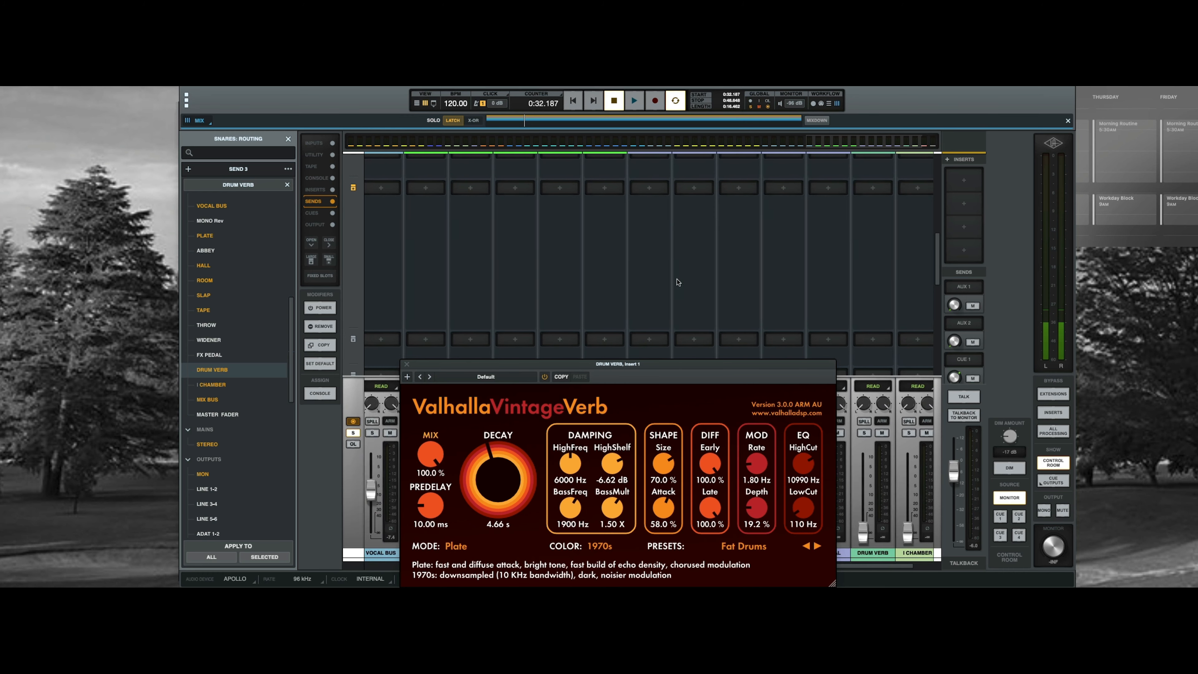
drag(848, 539, 850, 502)
key(space)
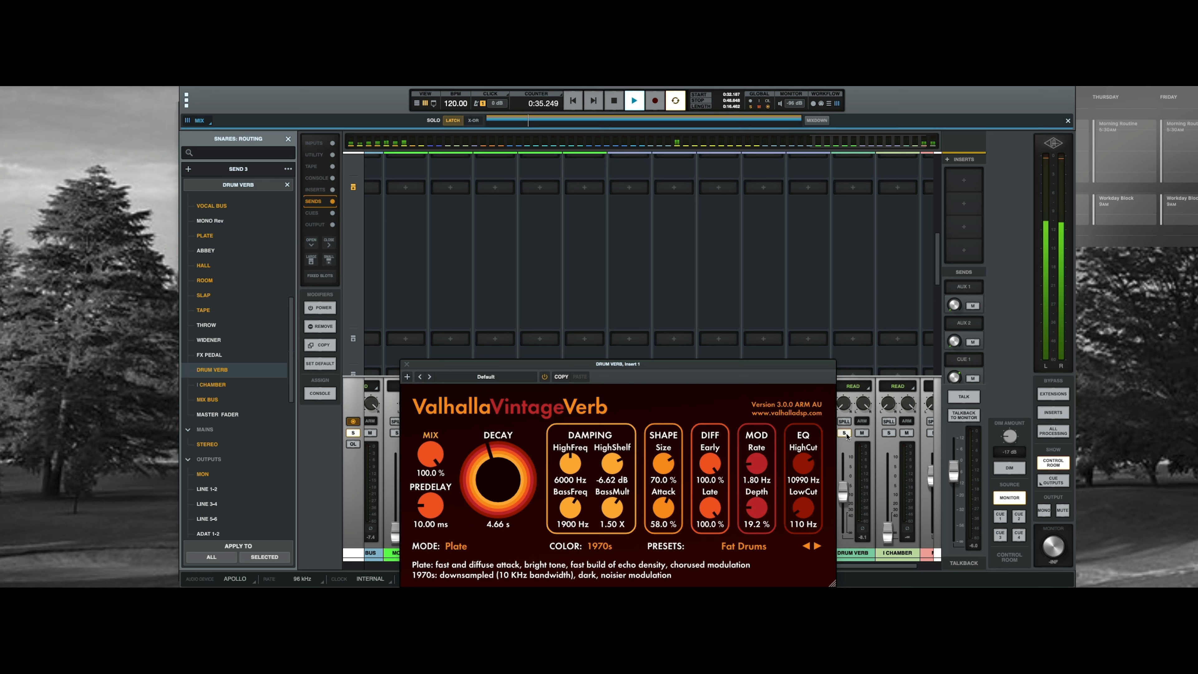
mouse_move(844, 495)
mouse_down()
mouse_move(845, 484)
mouse_move(844, 504)
mouse_up()
drag(637, 363, 545, 170)
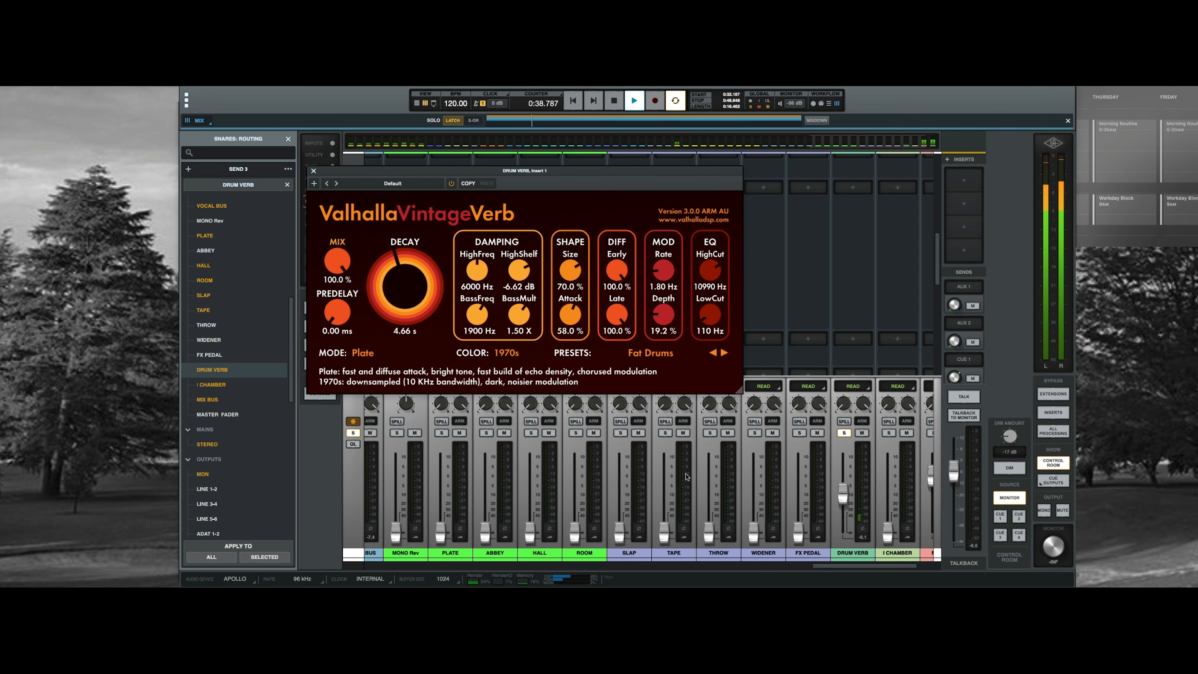
Go back to the SNARES bus, place the reverb window clear of it and lower its DRUM VERB send slightly.
scroll(729, 457, left, 10)
scroll(731, 475, left, 3)
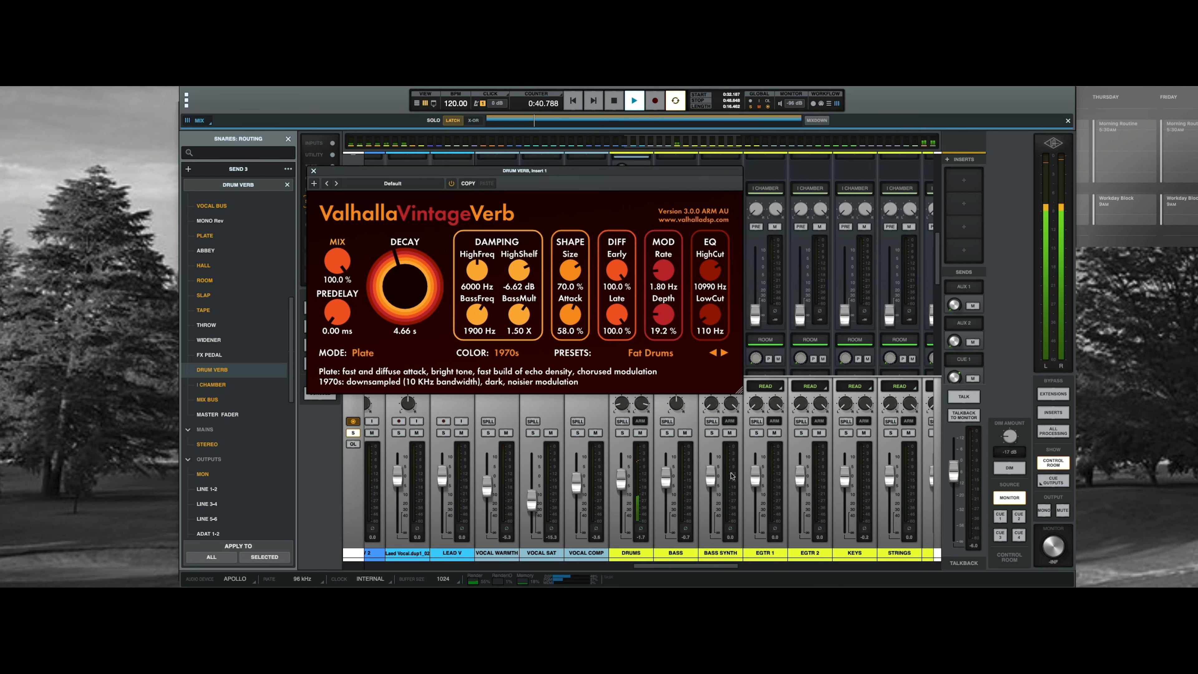
scroll(735, 475, left, 4)
scroll(736, 474, left, 8)
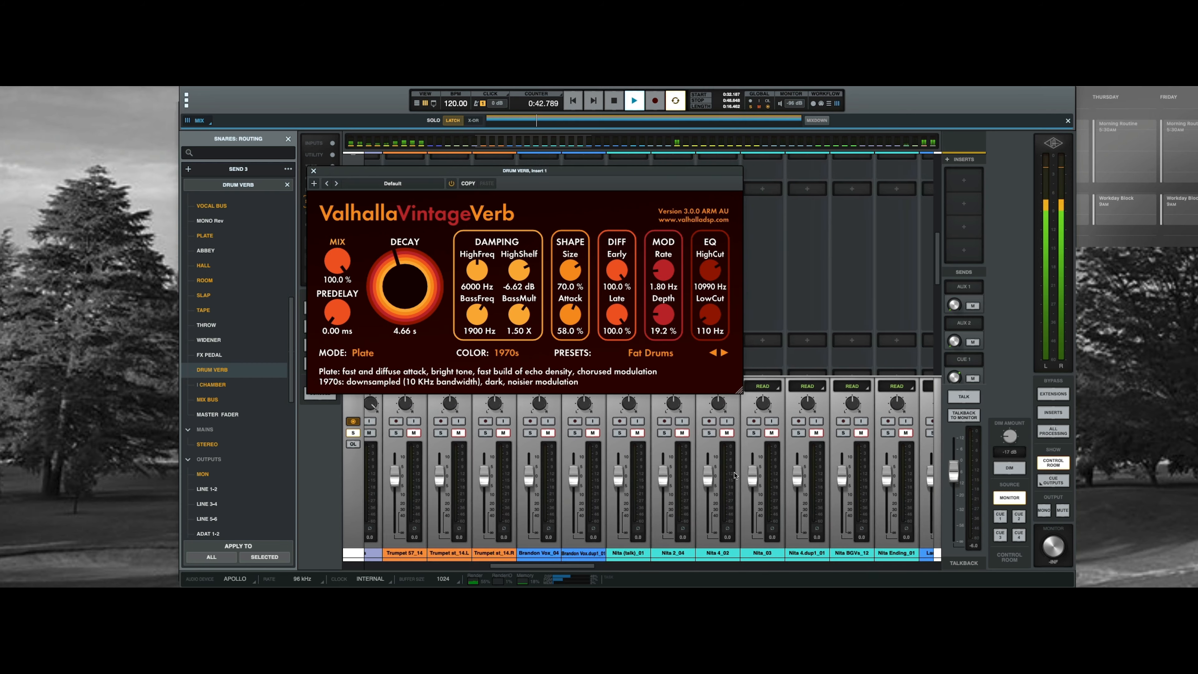
scroll(739, 474, left, 2)
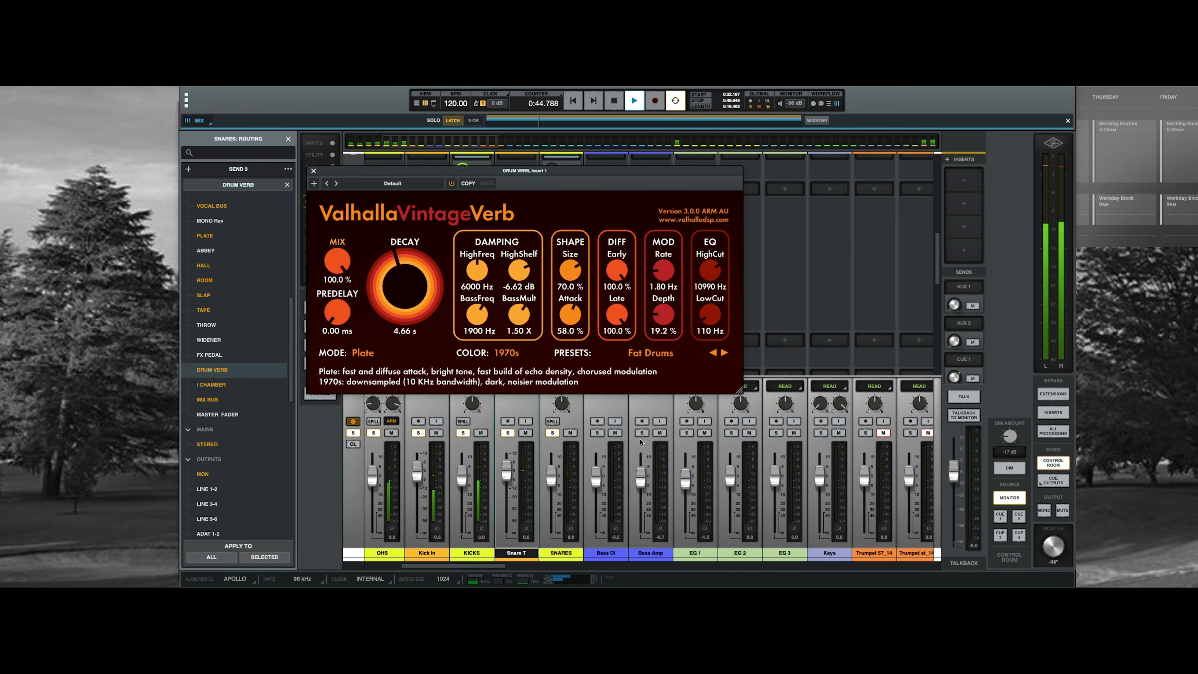
drag(642, 171, 1018, 146)
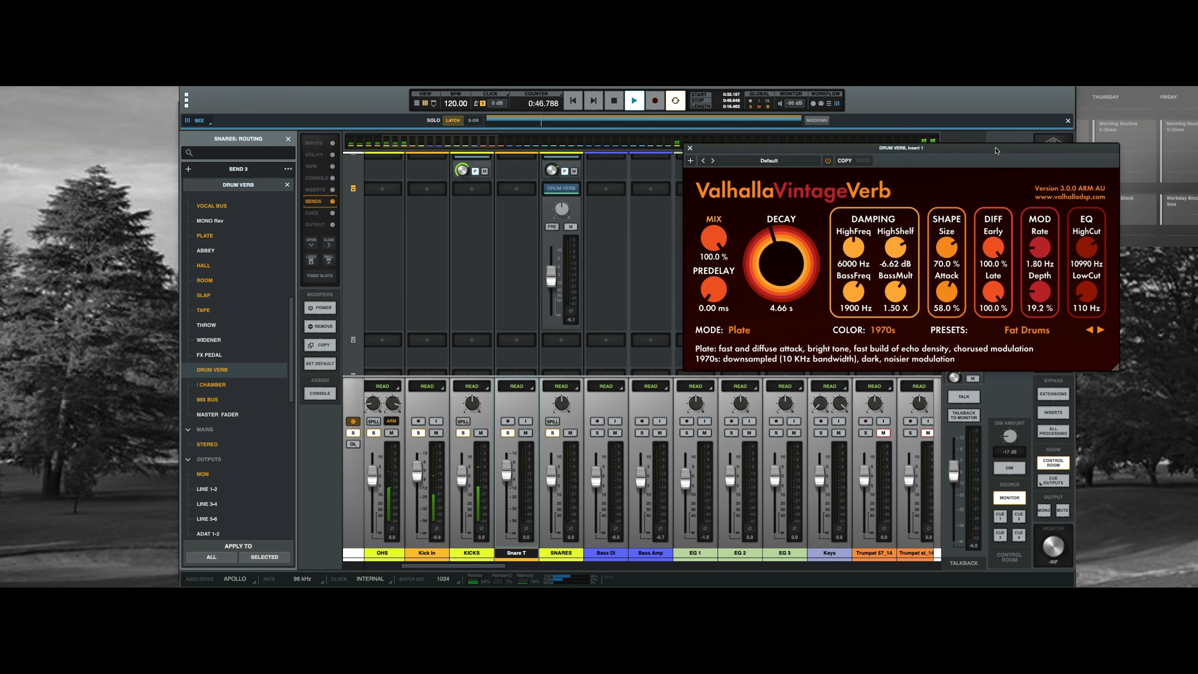
drag(555, 279, 569, 306)
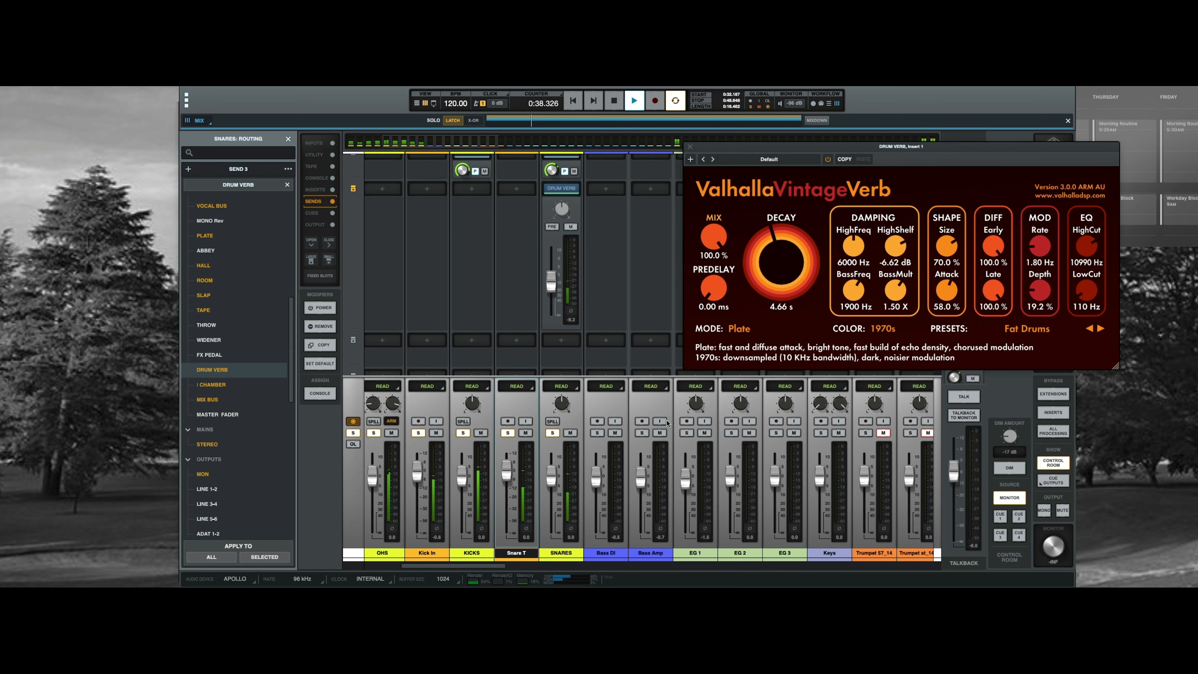
Trim the SNARES bus's DRUM VERB send down a little further and switch that send to pre-fader.
scroll(661, 448, left, 5)
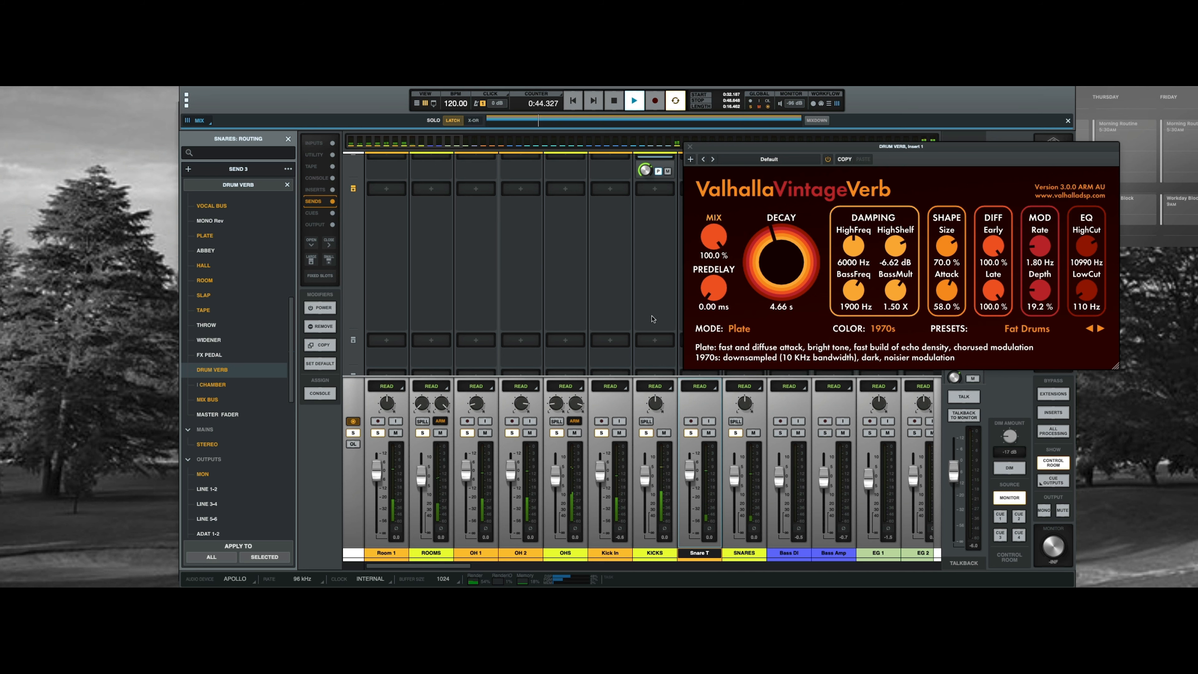
scroll(655, 249, up, 4)
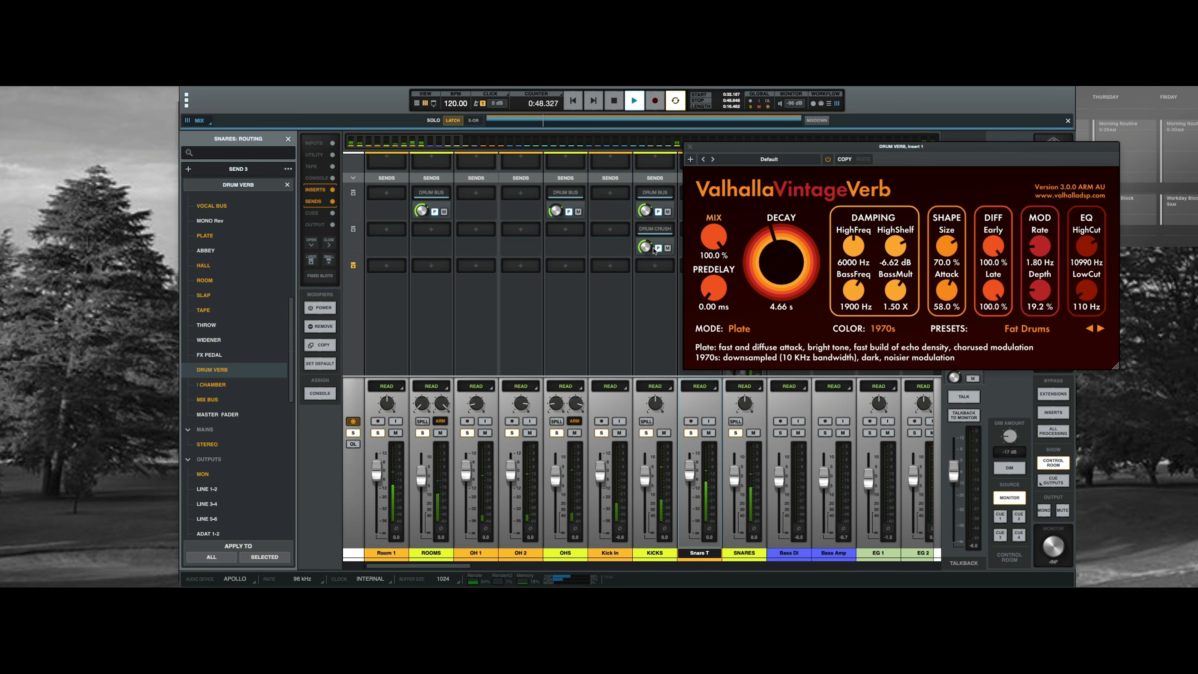
scroll(654, 250, right, 5)
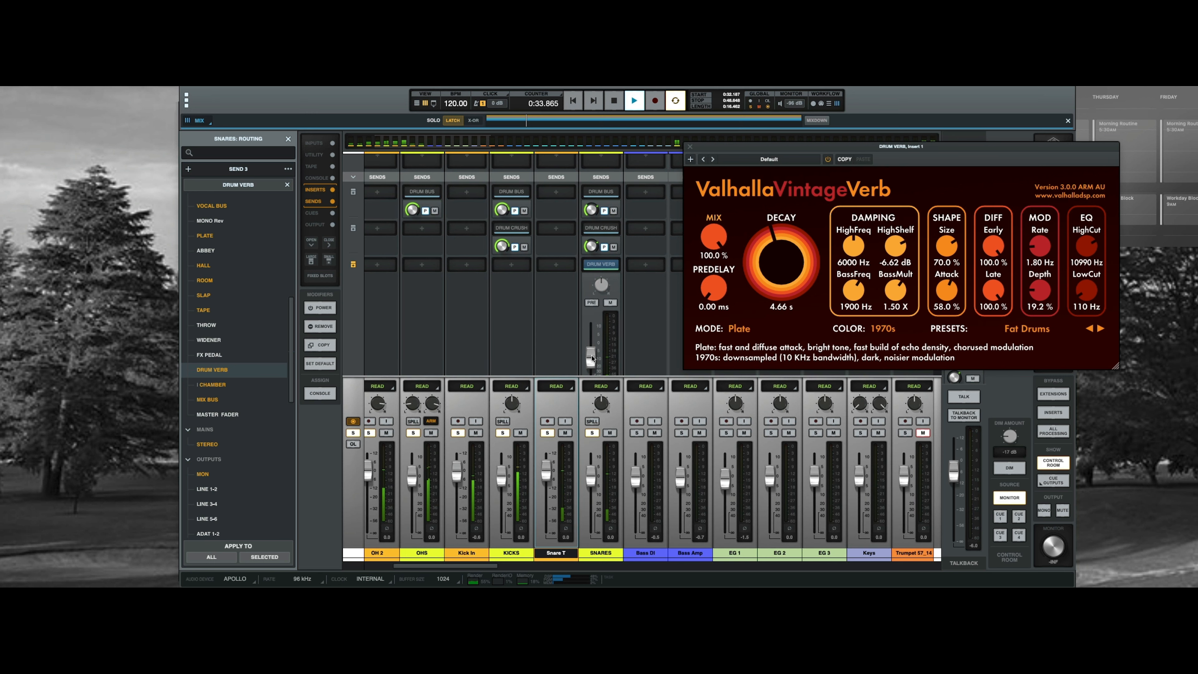
drag(591, 353, 591, 356)
click(591, 303)
scroll(633, 346, right, 5)
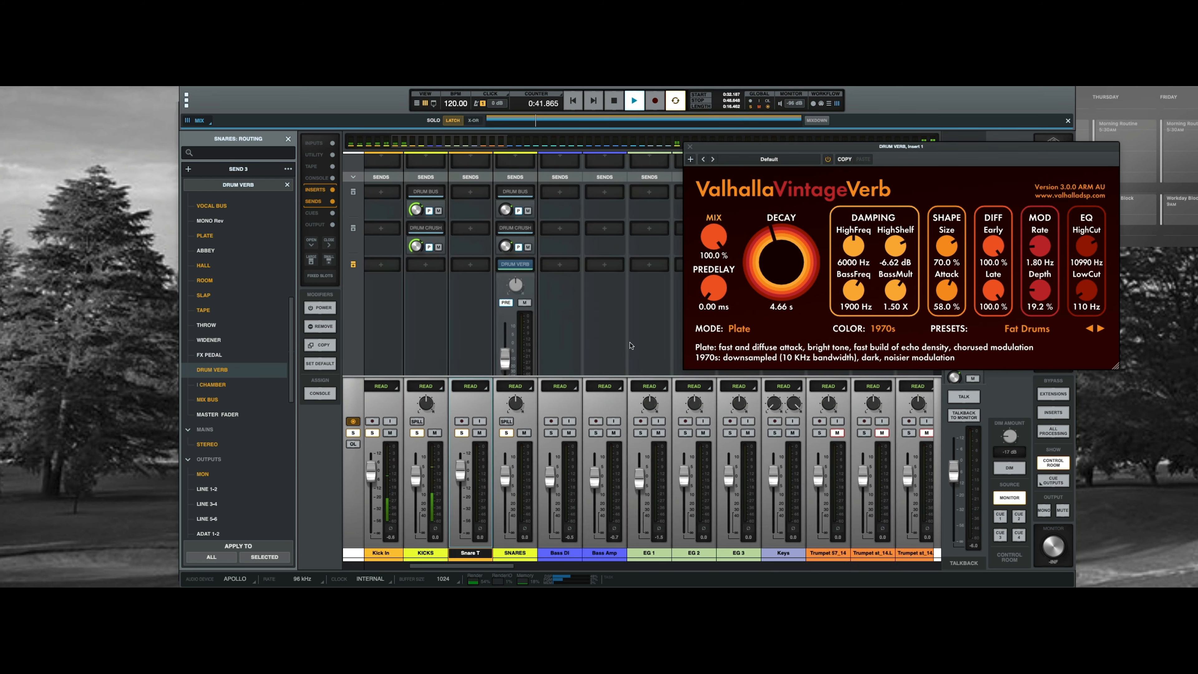
scroll(631, 345, left, 1)
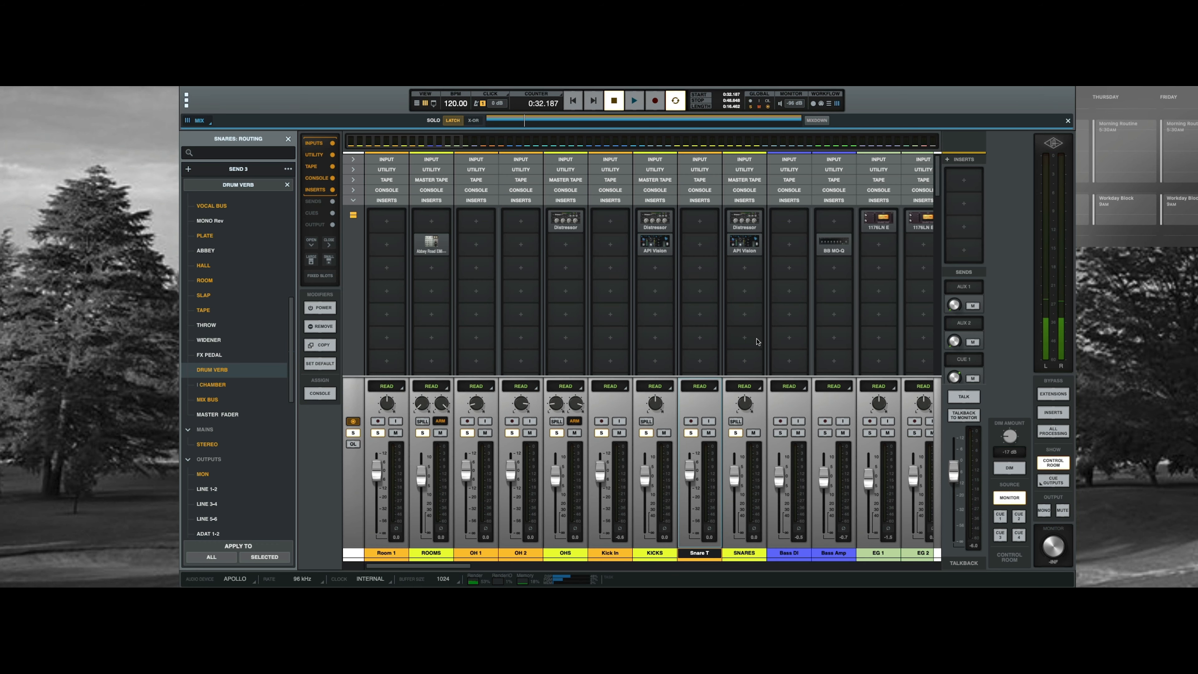
Reopen the ValhallaVintageVerb insert on the DRUM VERB channel and look at its preset list.
scroll(766, 400, right, 15)
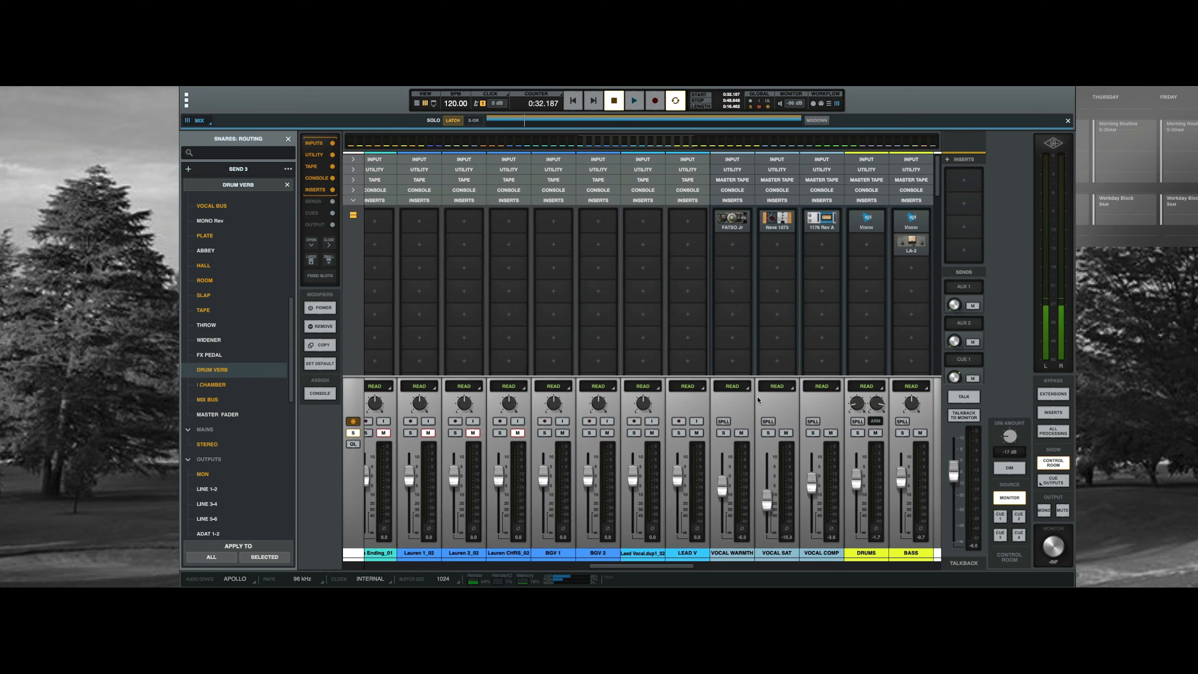
scroll(758, 400, right, 5)
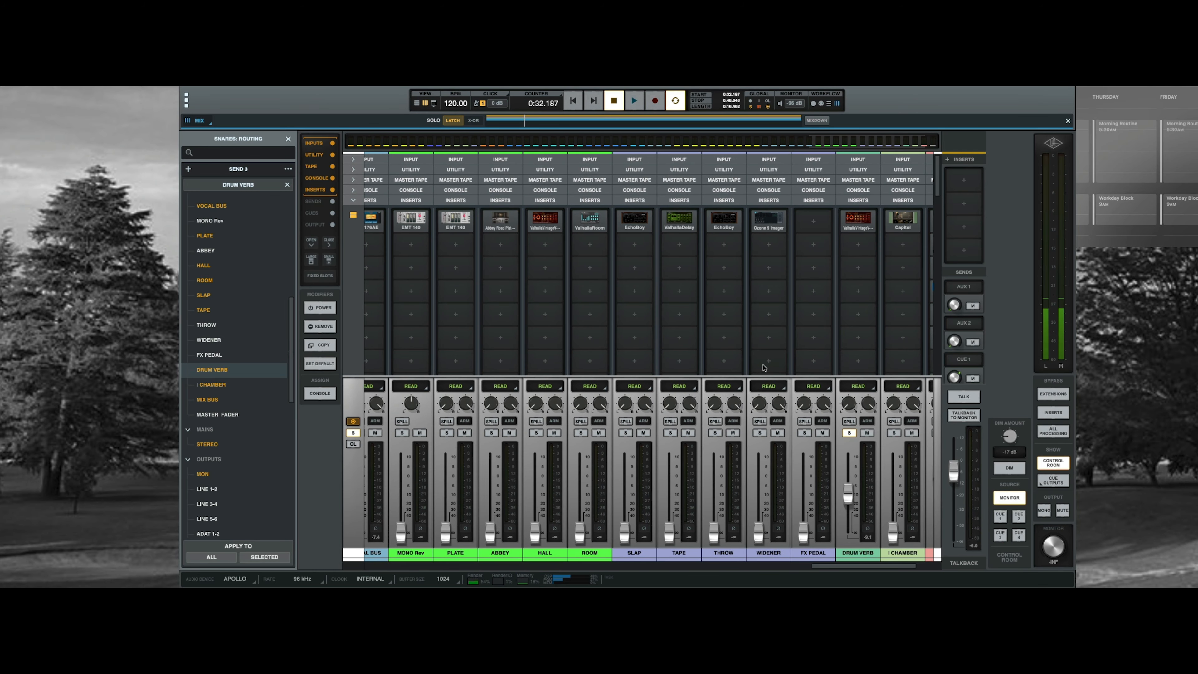
click(858, 222)
scroll(551, 395, left, 7)
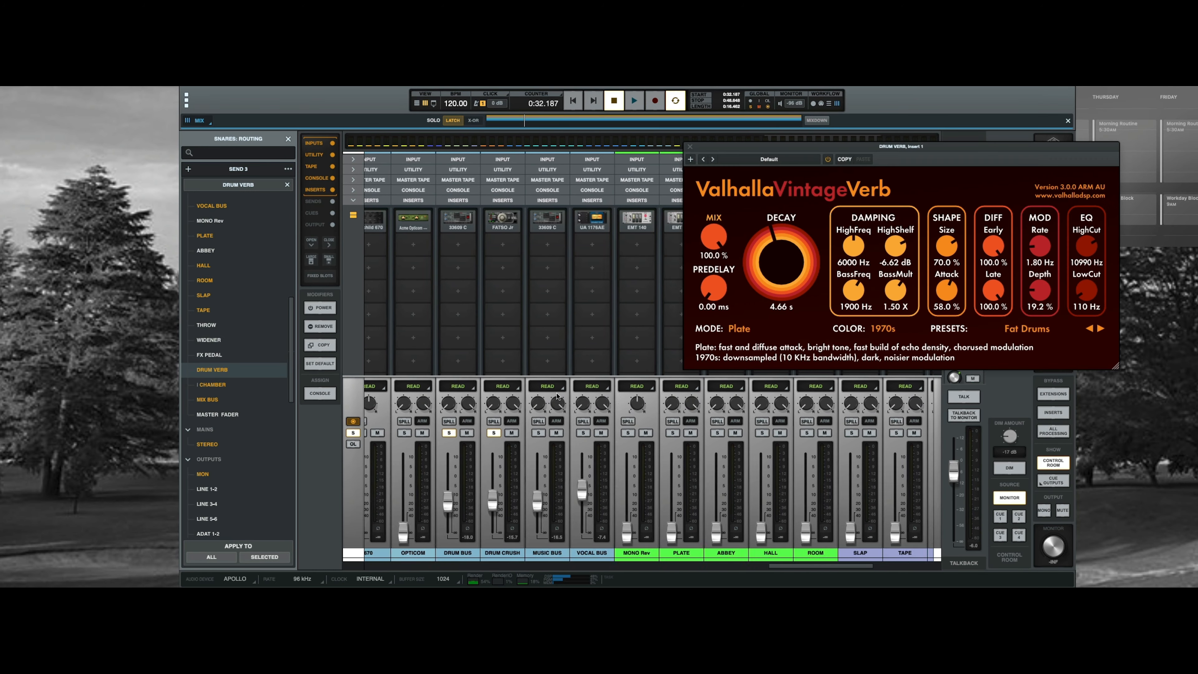
drag(883, 148, 606, 179)
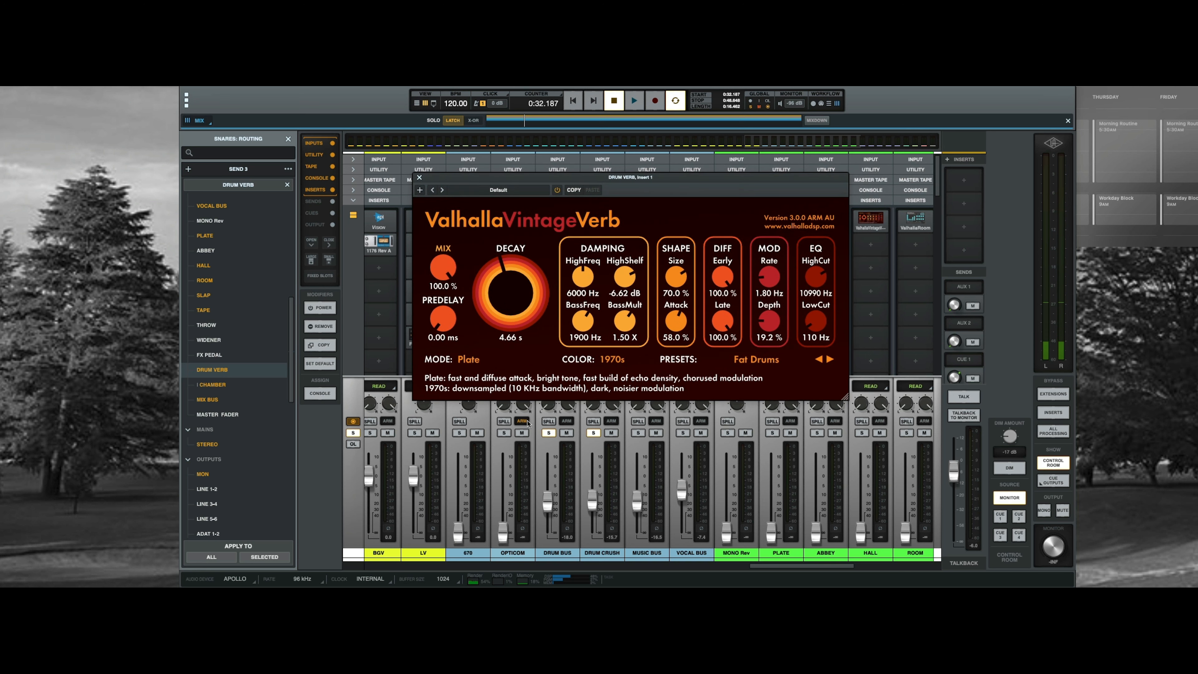
scroll(422, 472, left, 3)
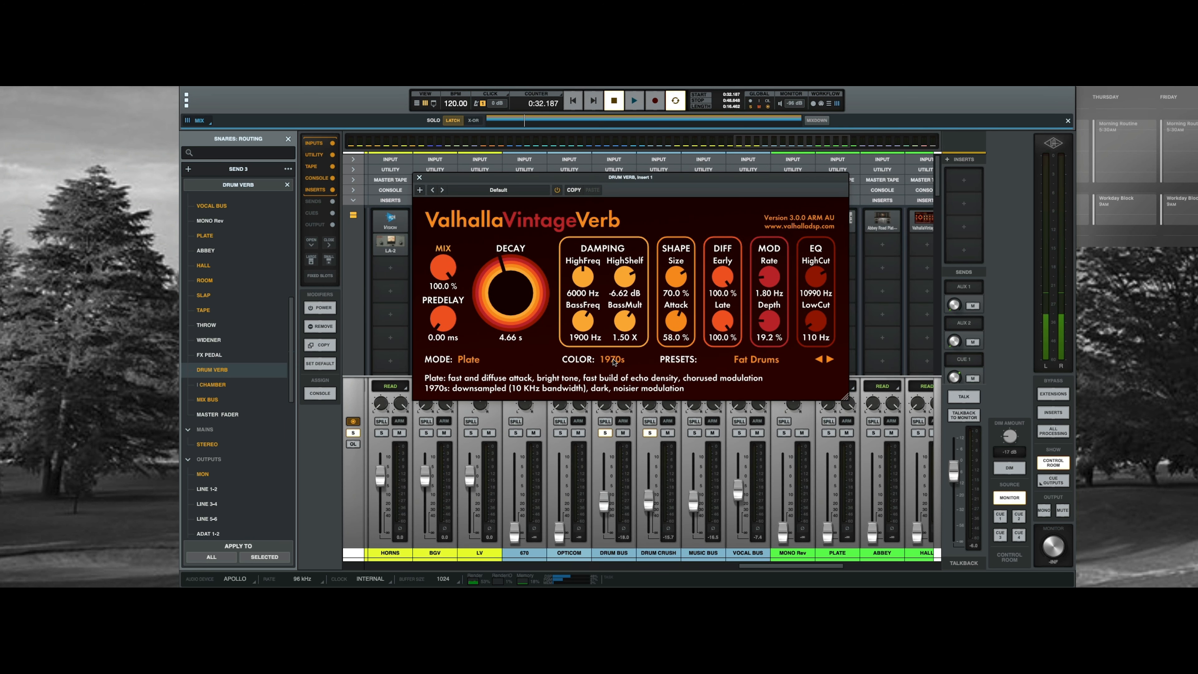
click(731, 364)
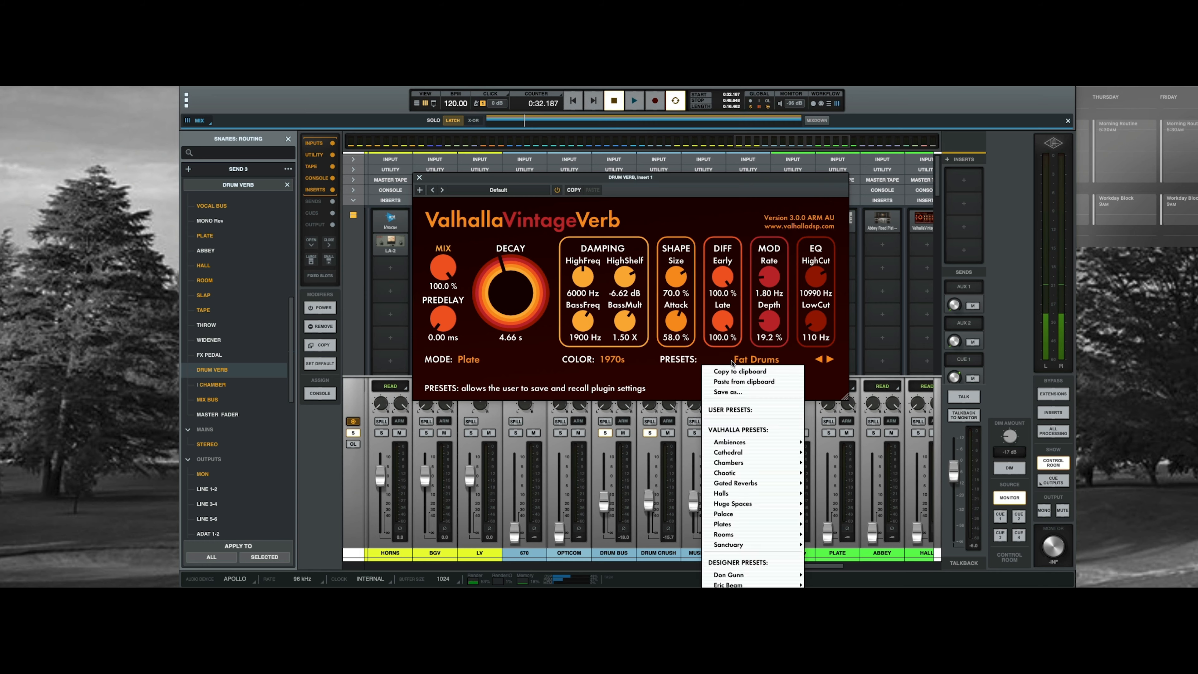
Play the drum mix with the reverb window clear of the SNARES bus, inspect that bus's Distressor and close it.
scroll(493, 471, left, 10)
scroll(710, 467, left, 10)
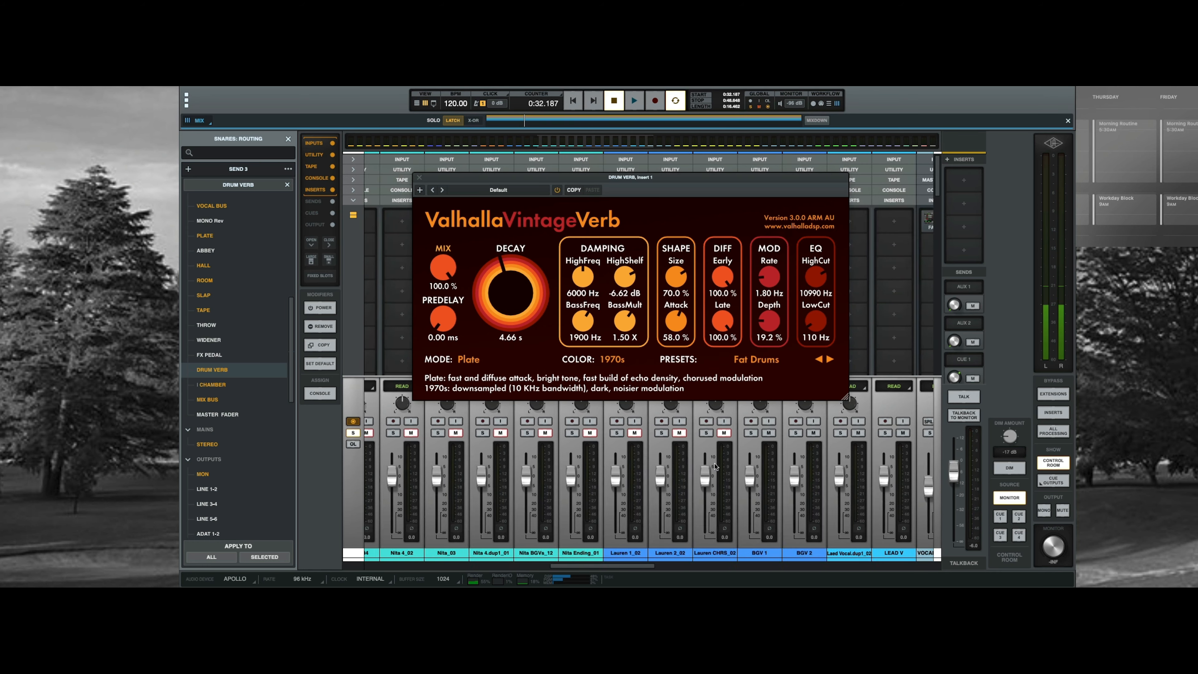
scroll(711, 462, left, 5)
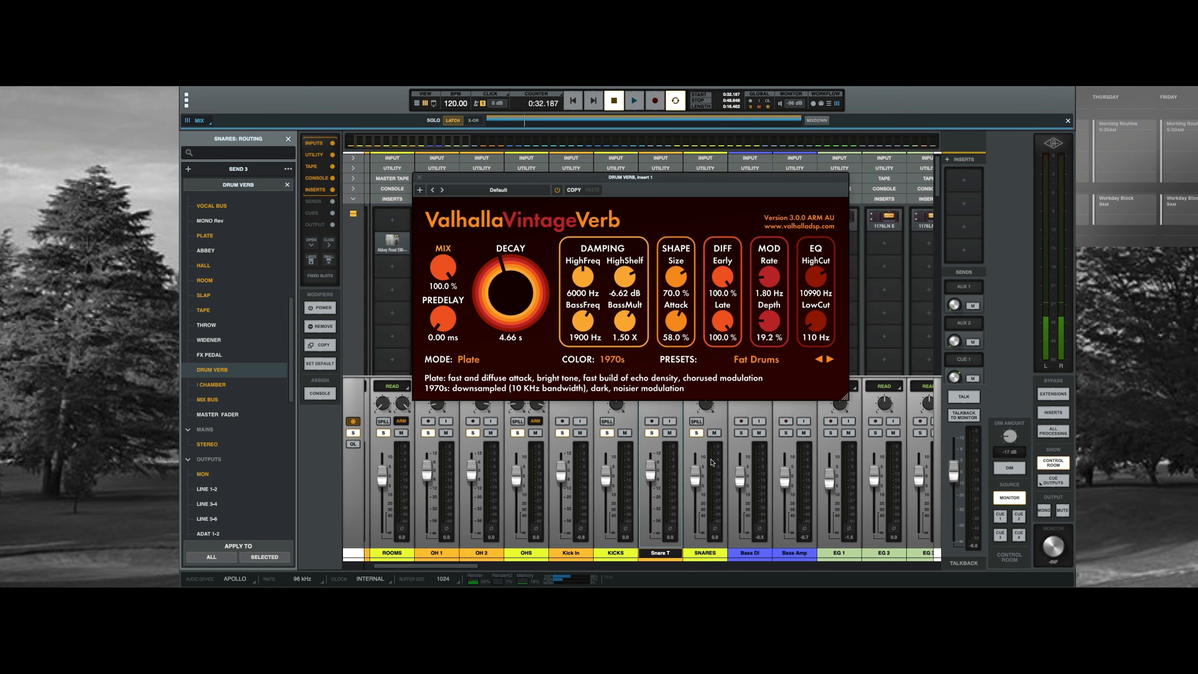
drag(594, 182, 366, 138)
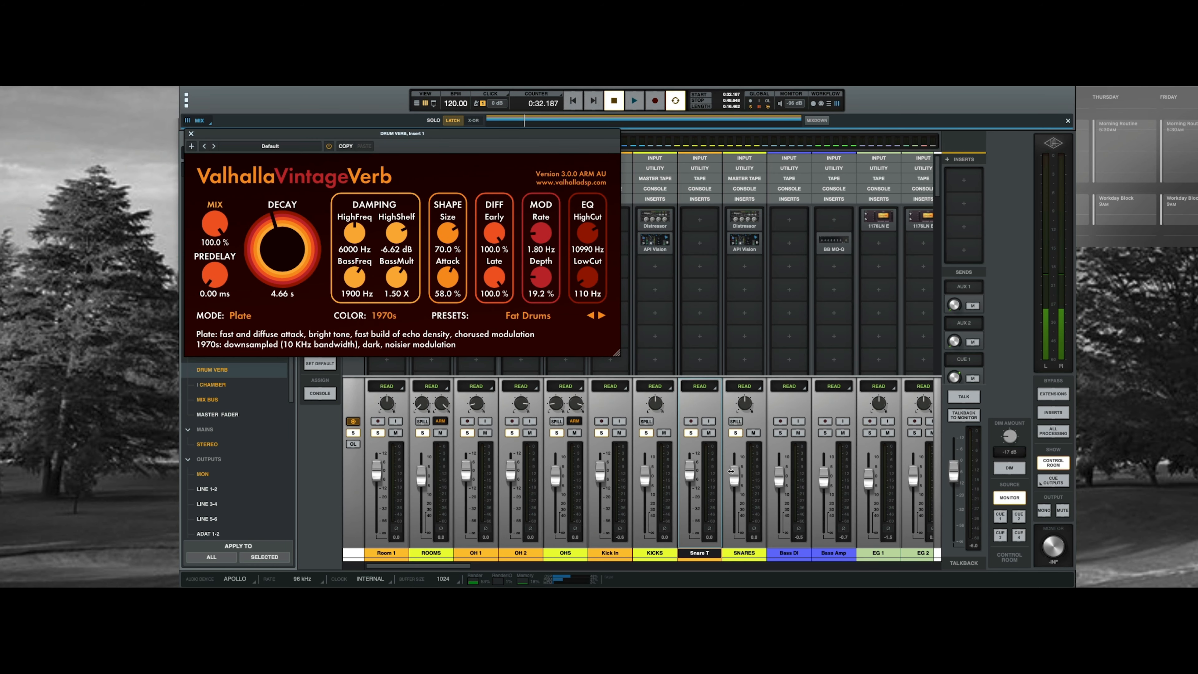
key(space)
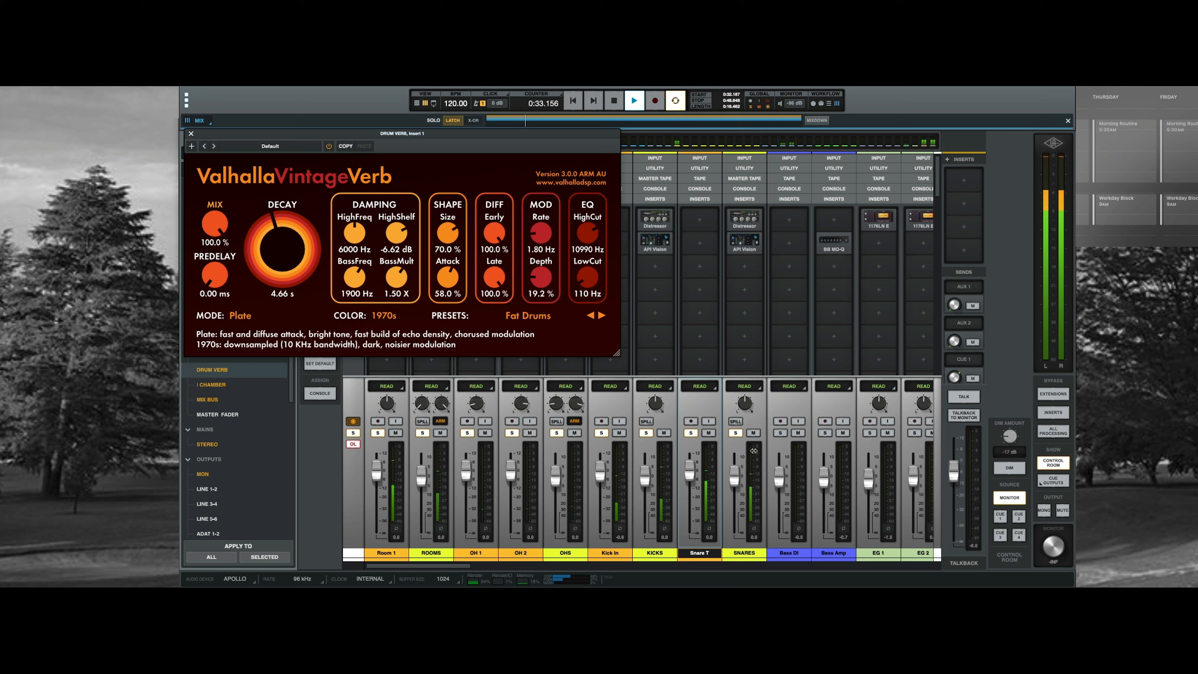
mouse_move(745, 239)
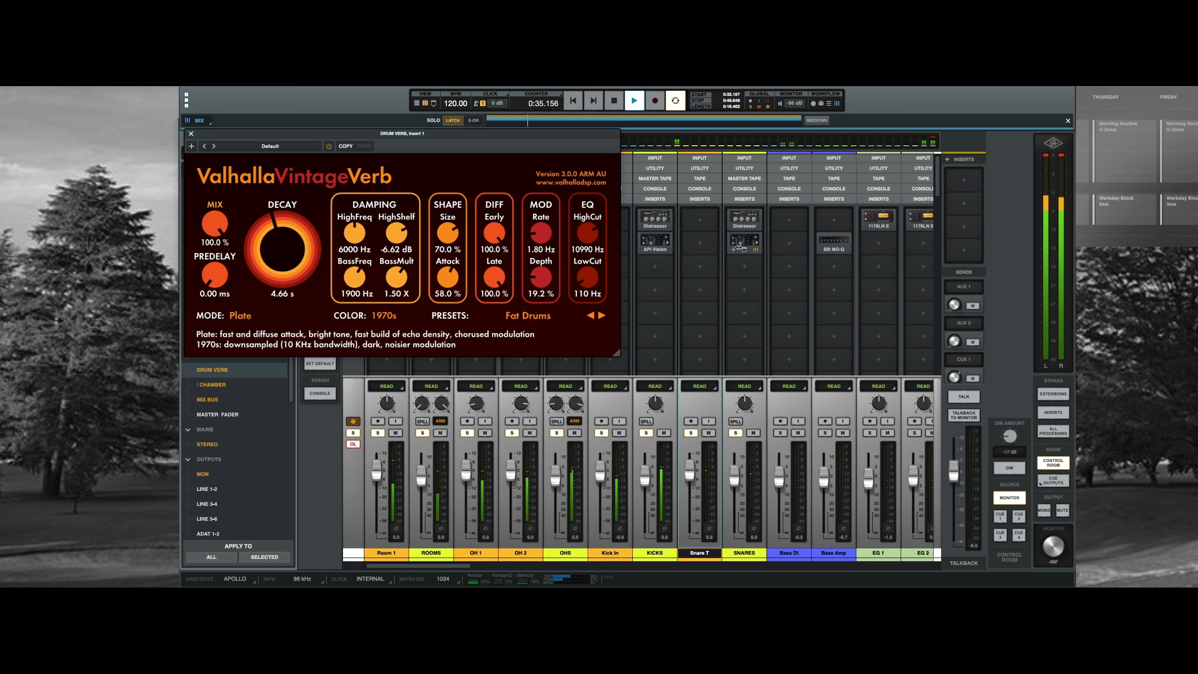
click(745, 218)
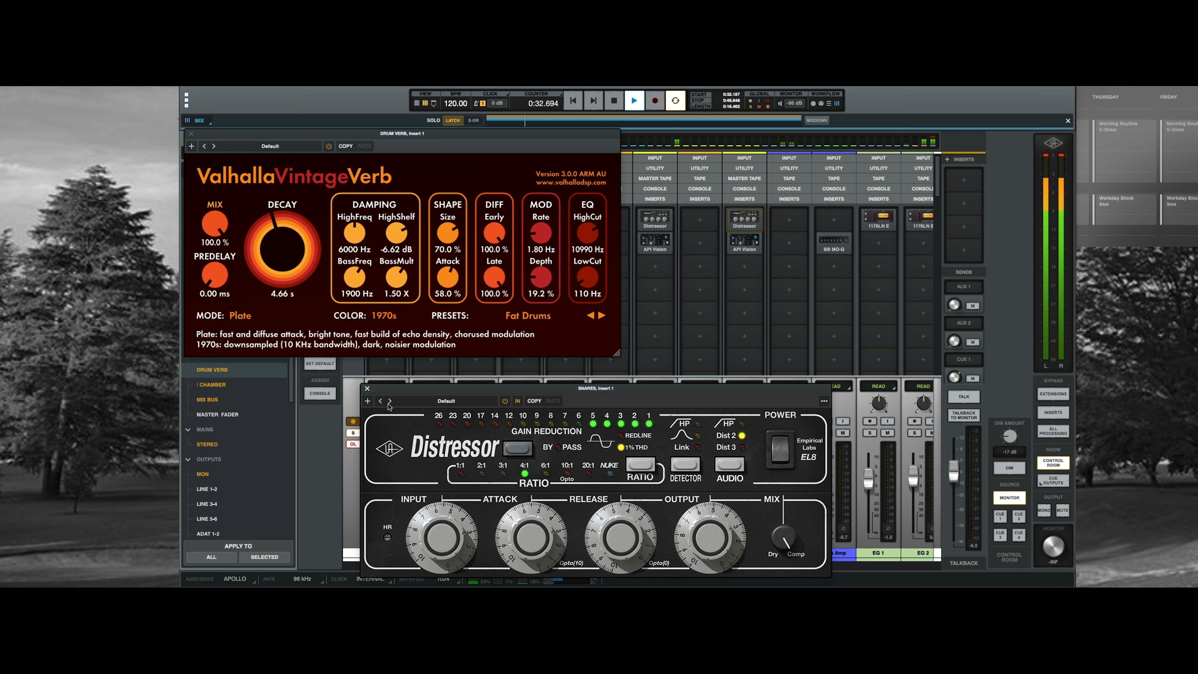
click(367, 388)
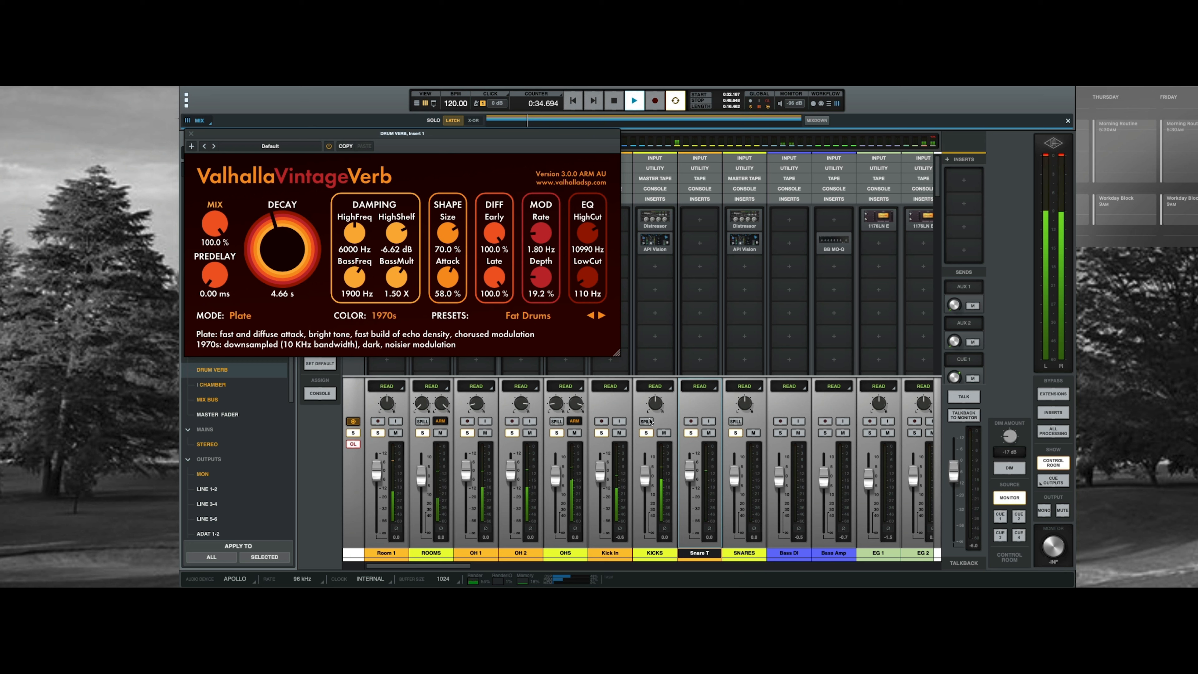
Raise the SNARES bus's DRUM VERB send slightly during playback, then stop the mix and close the ValhallaVintageVerb window.
scroll(715, 288, down, 10)
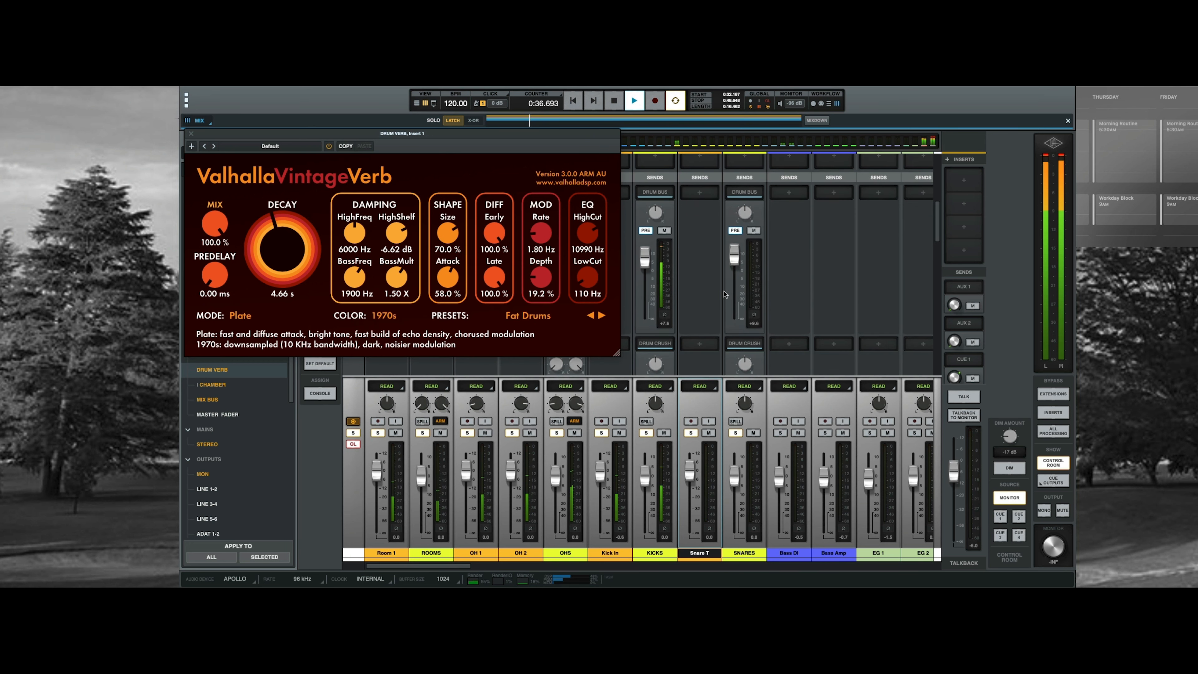
scroll(724, 293, down, 10)
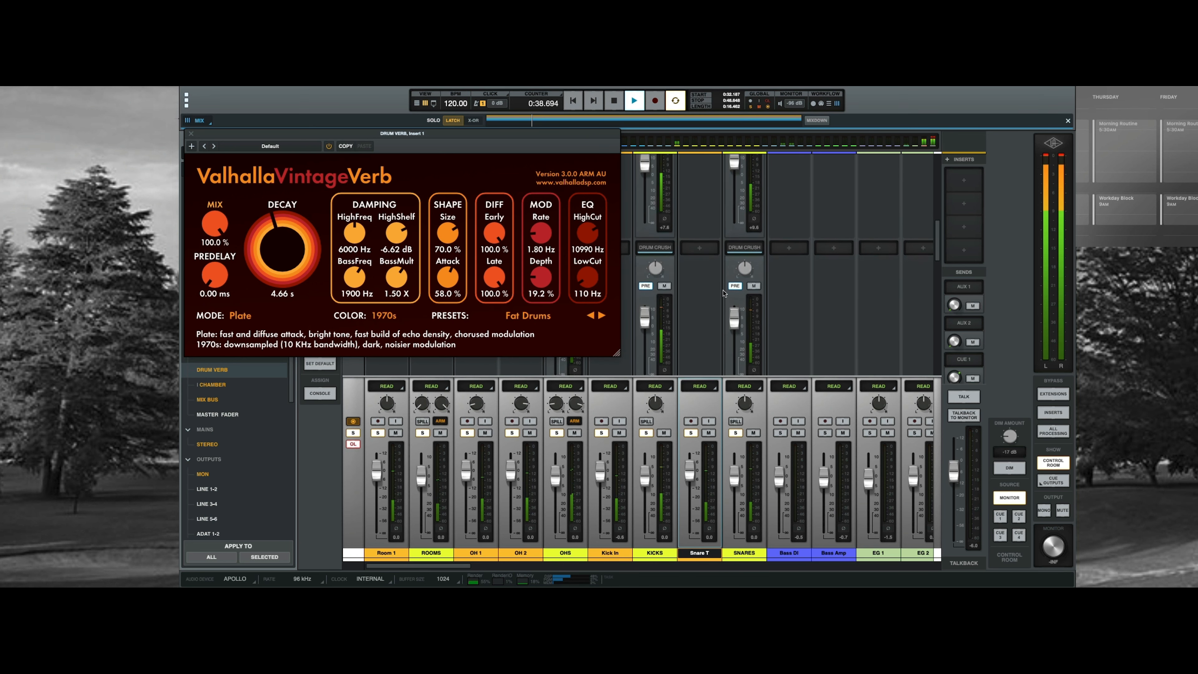
scroll(724, 294, down, 8)
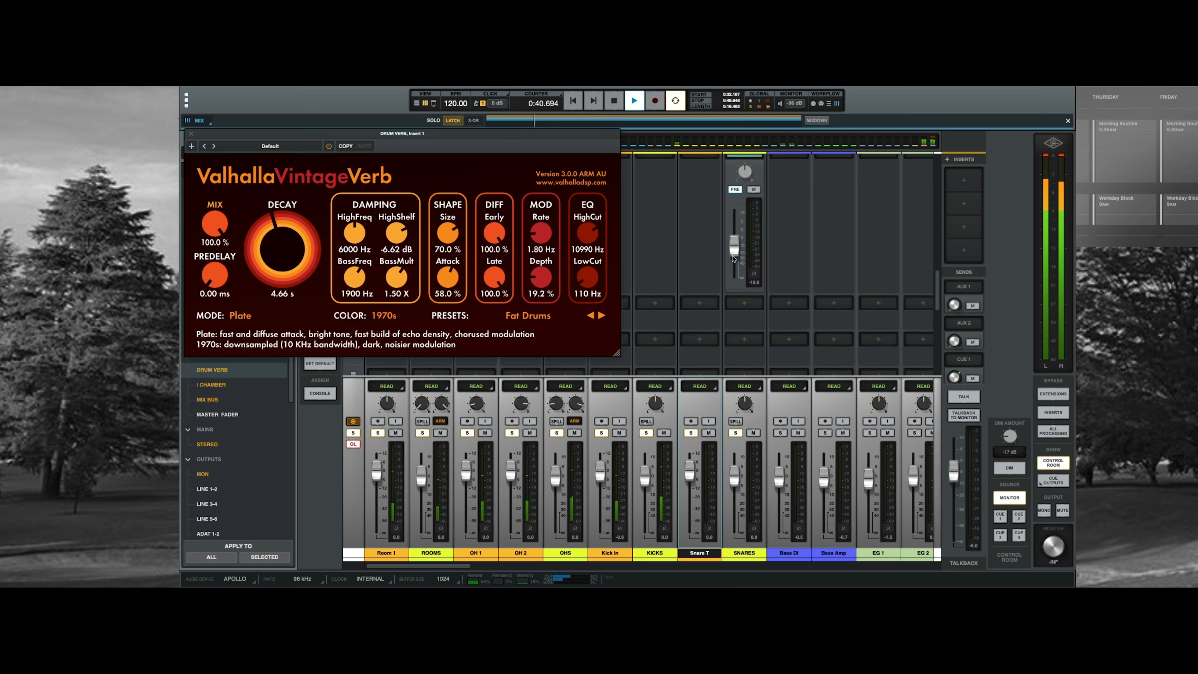
drag(733, 254, 735, 254)
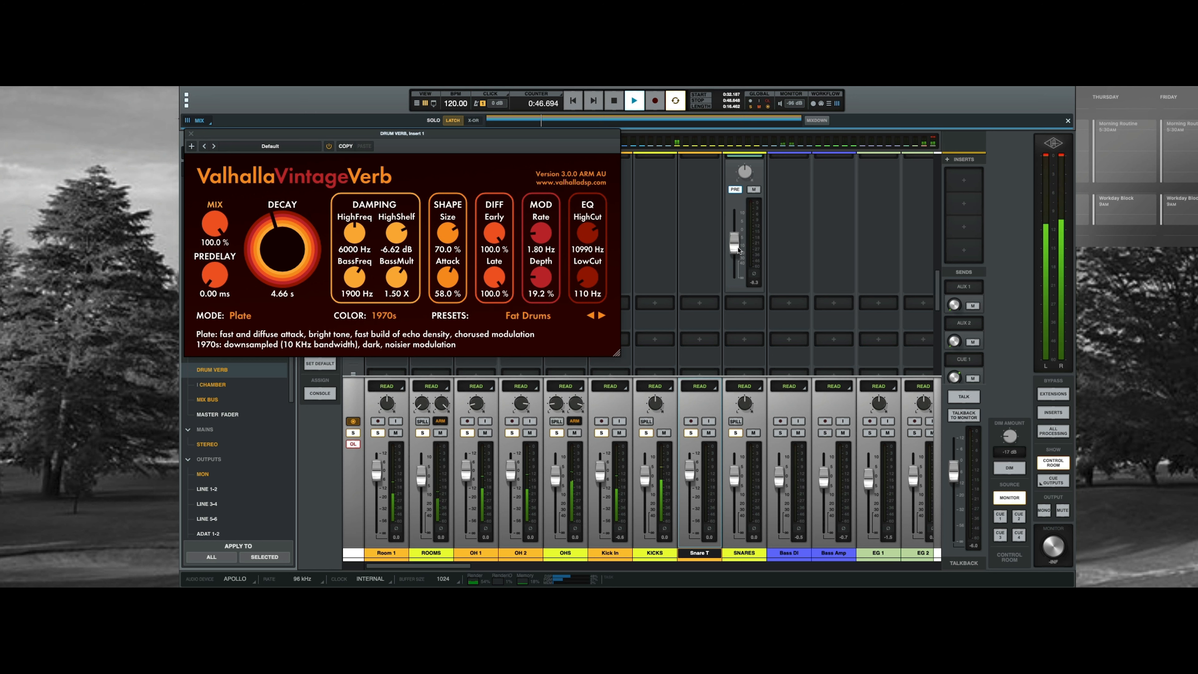
key(space)
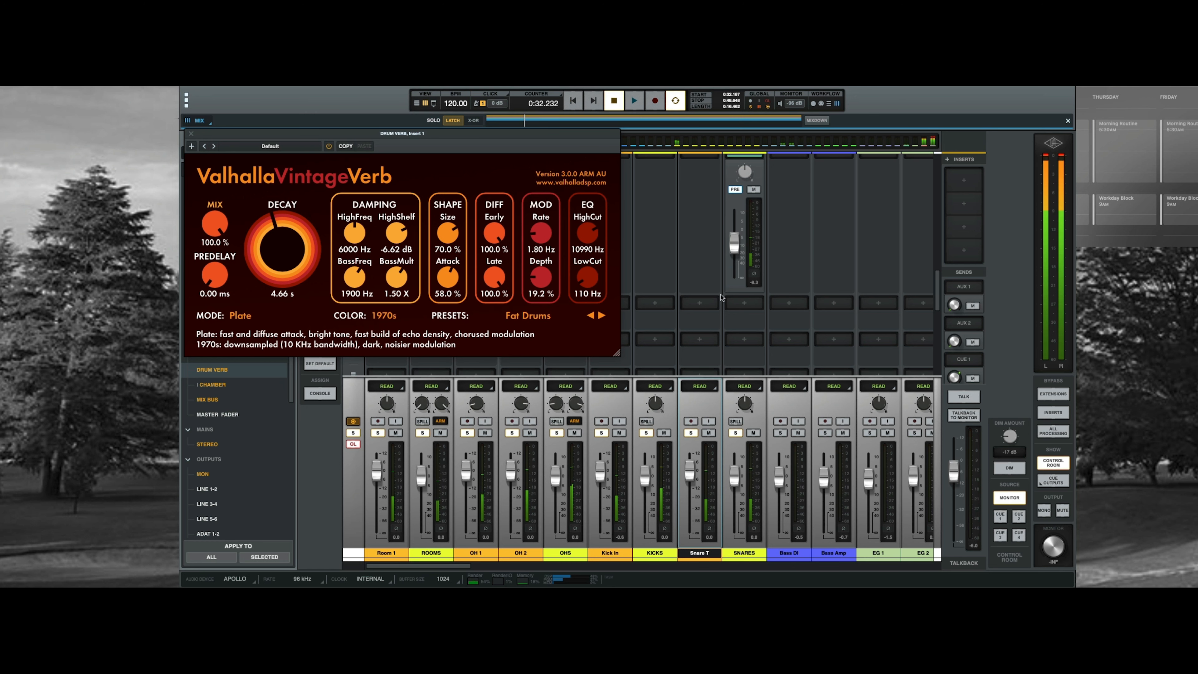
scroll(740, 251, up, 8)
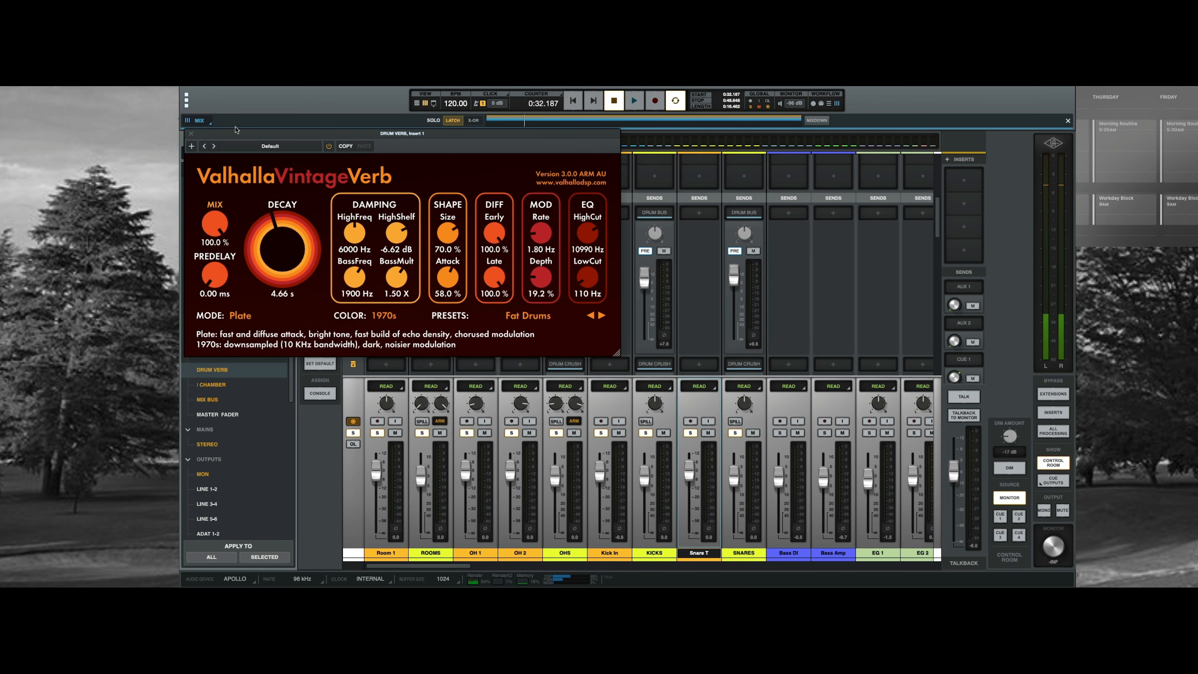
click(190, 134)
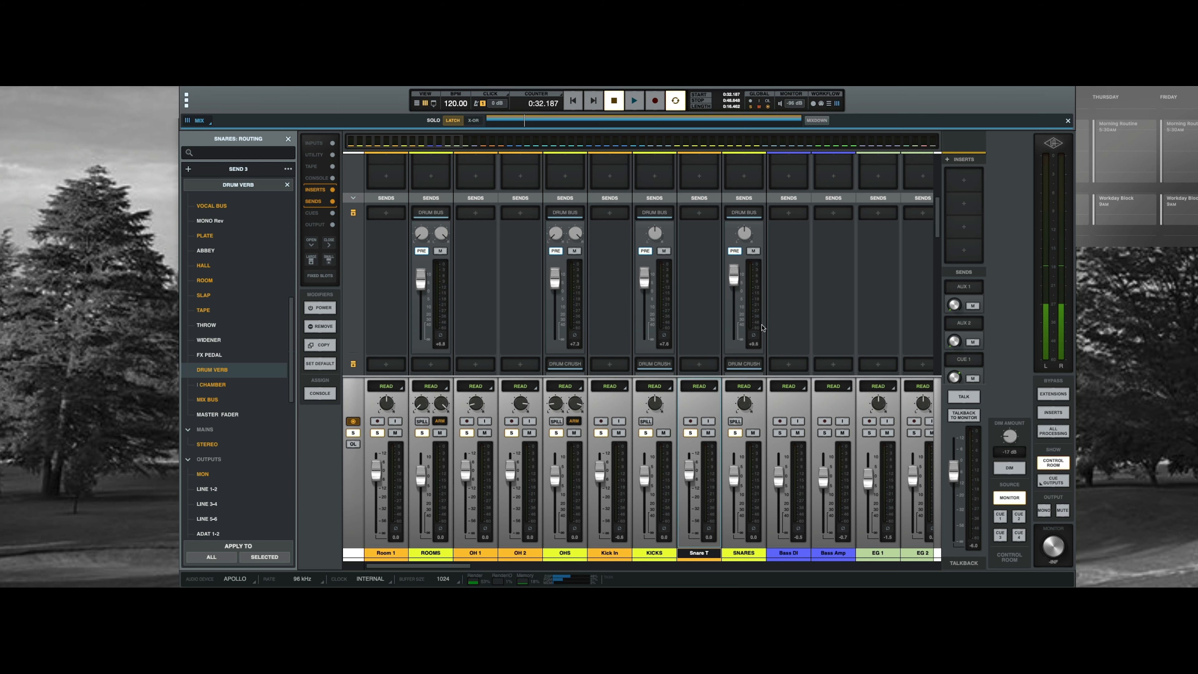
Solo the OPTICOM bus and open its Opticom compressor insert, placing the plug-in window just above the channel faders.
scroll(761, 327, right, 10)
scroll(761, 327, right, 10)
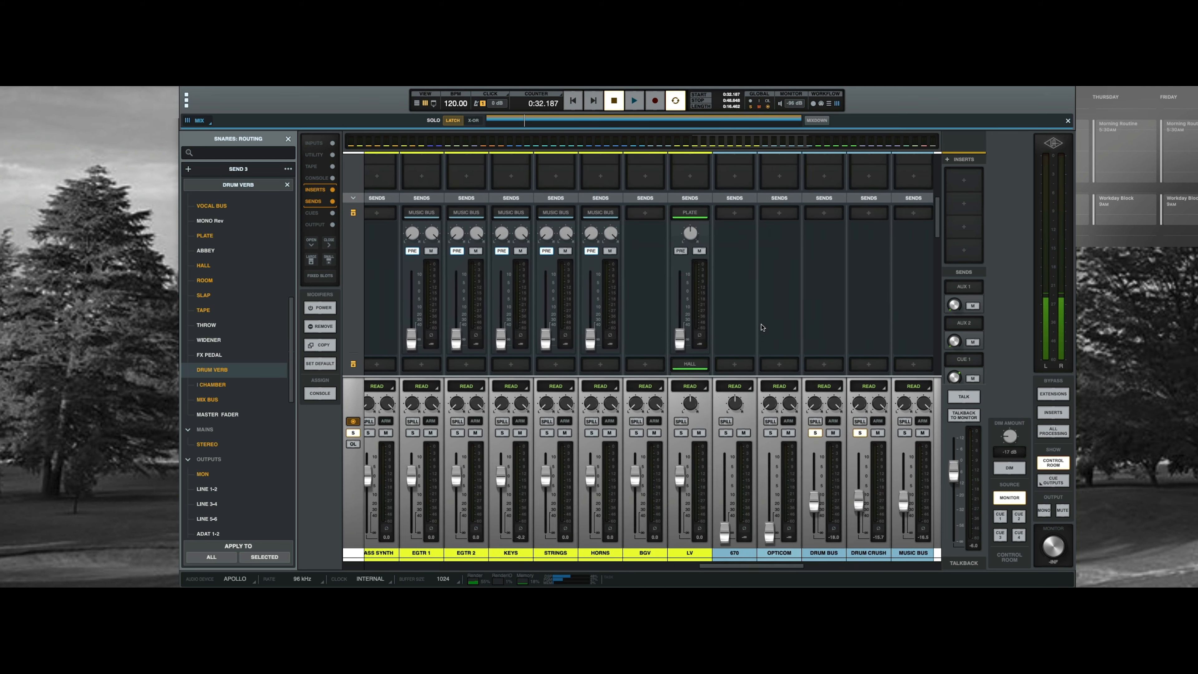
scroll(747, 324, left, 5)
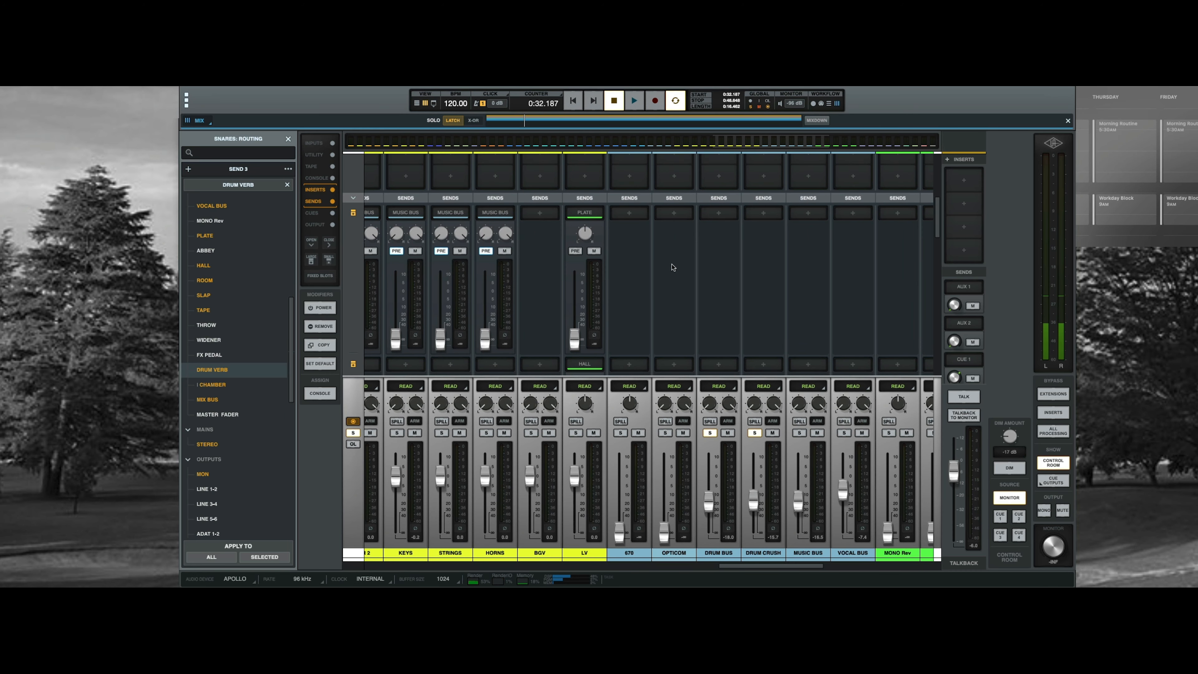
scroll(672, 269, up, 5)
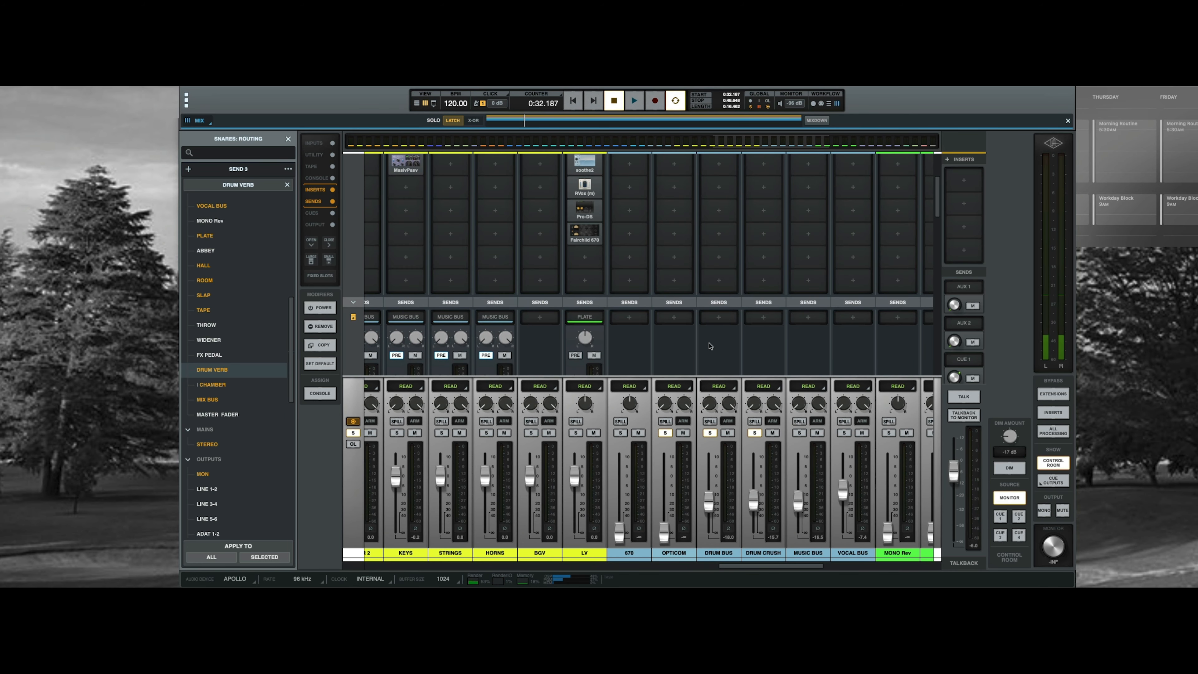
scroll(689, 302, up, 5)
click(673, 220)
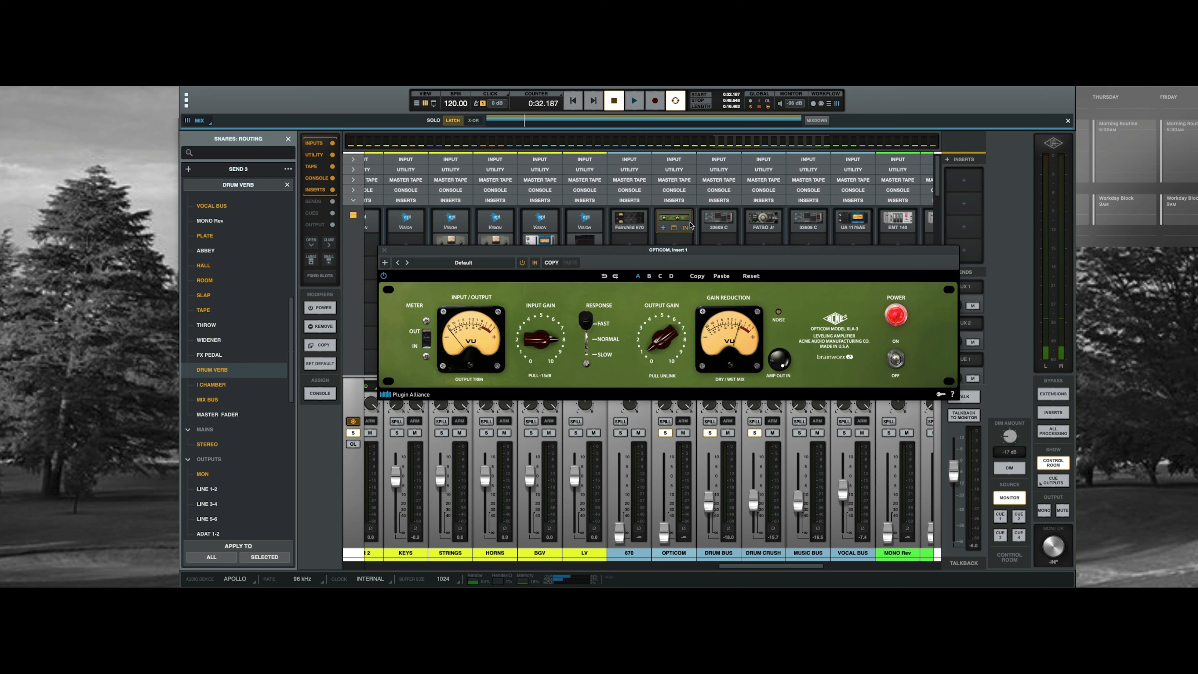
drag(665, 250, 641, 236)
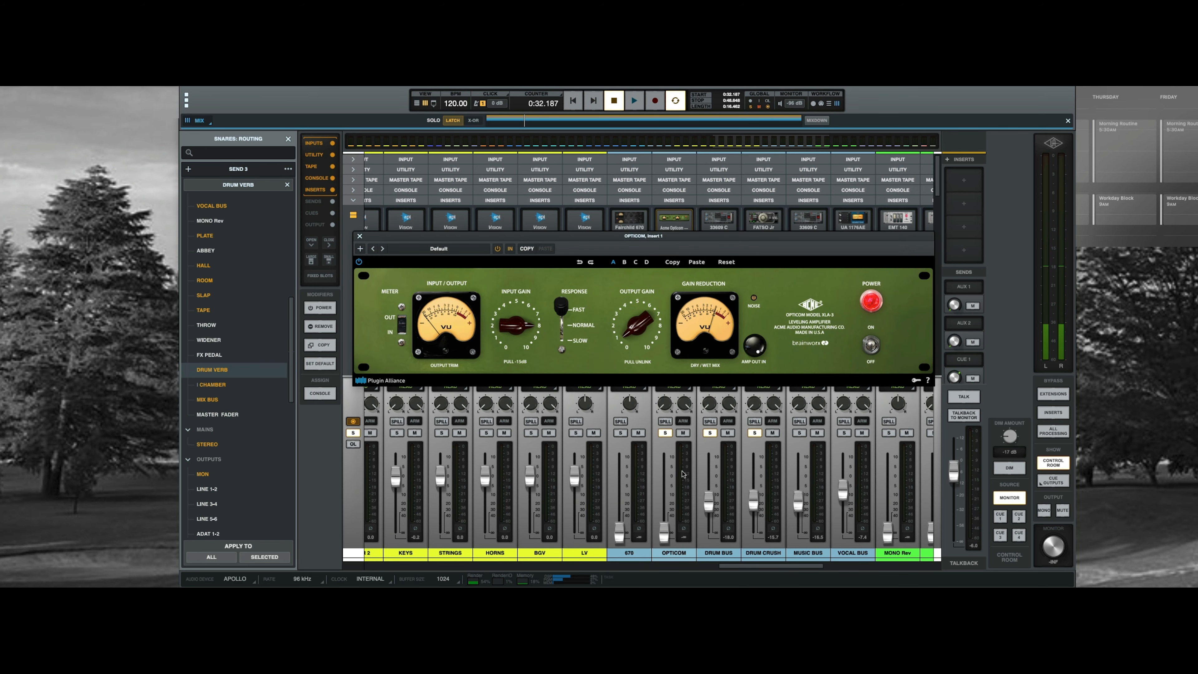
Play the soloed drum mix and look along the channels, with the Opticom window moved below the insert slots.
key(space)
scroll(682, 473, left, 8)
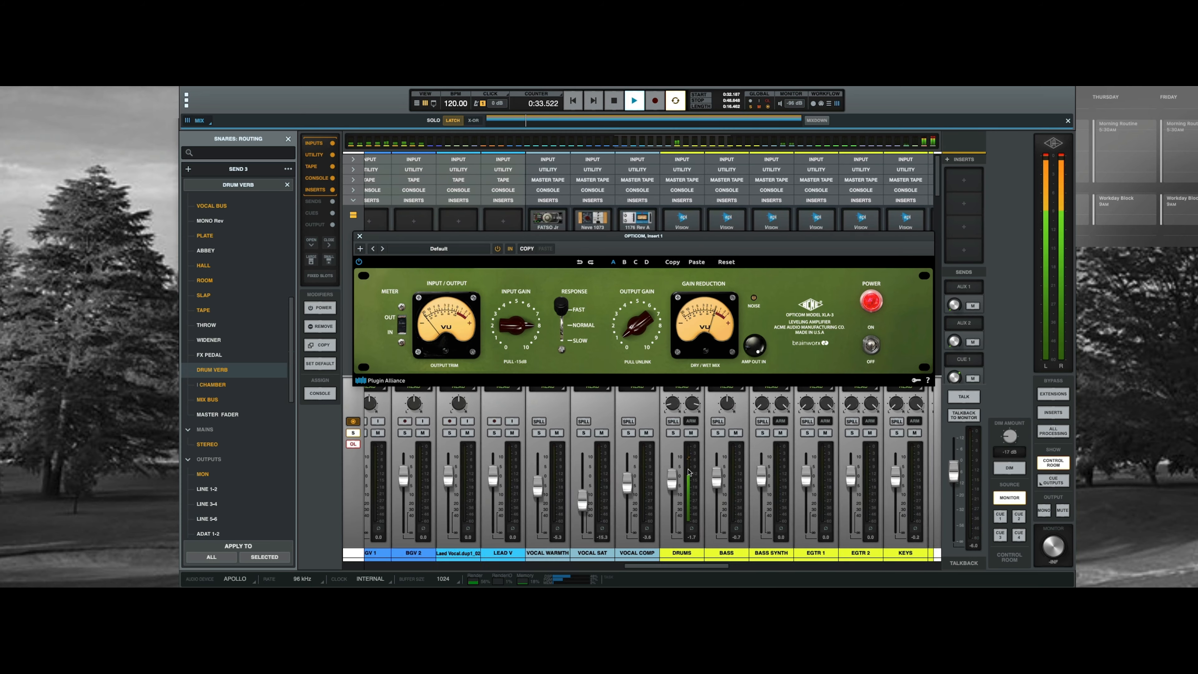
scroll(690, 471, left, 10)
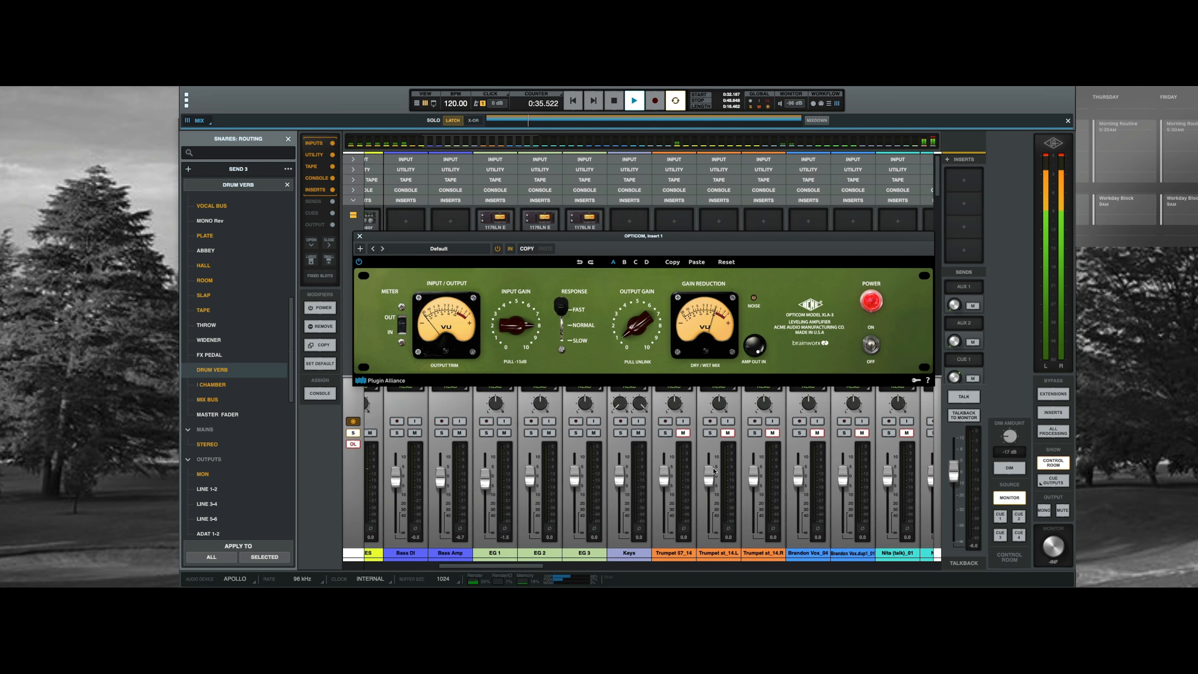
scroll(715, 469, right, 8)
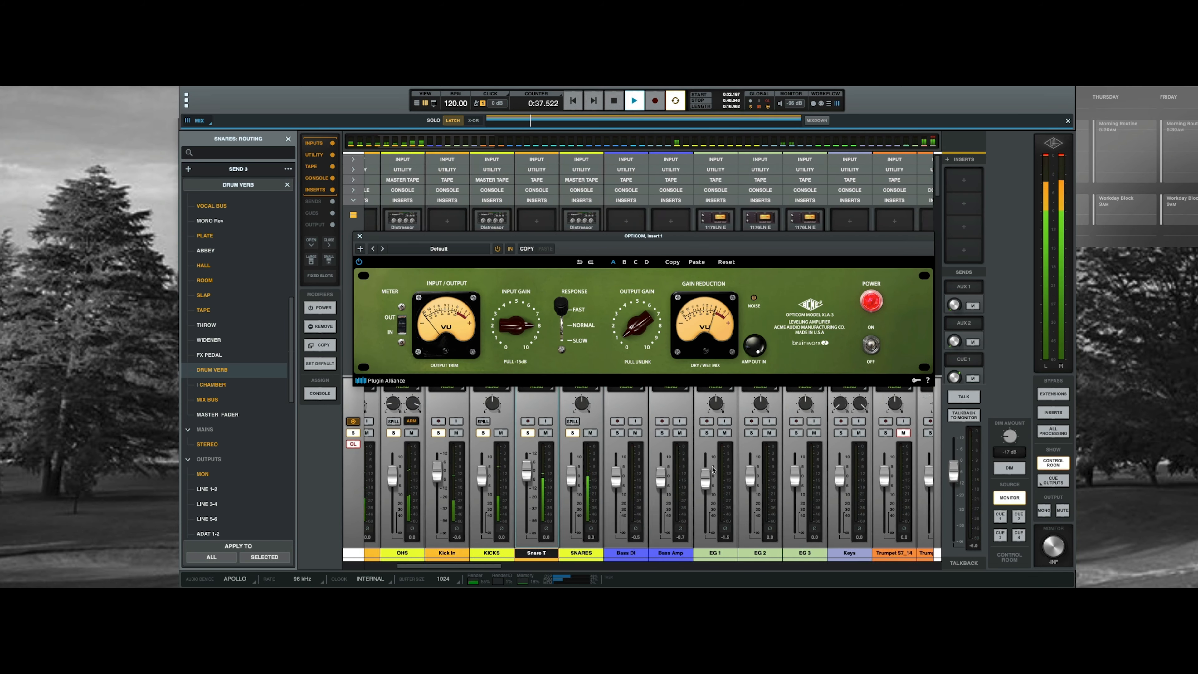
scroll(713, 470, right, 2)
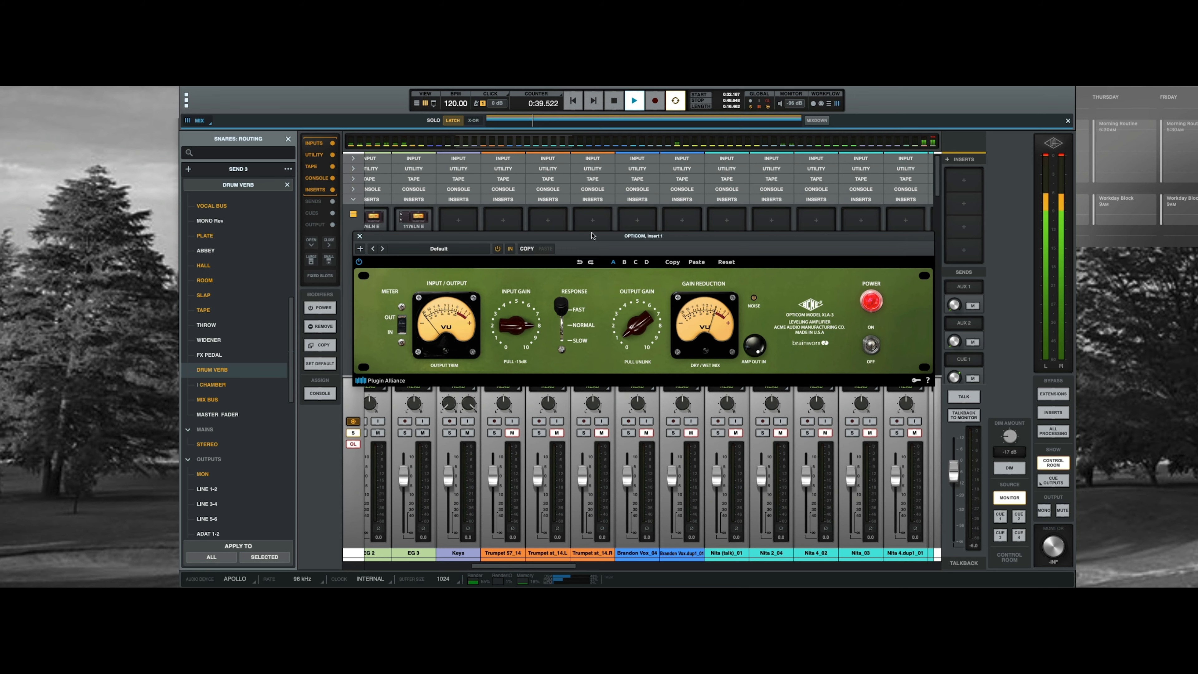
drag(594, 236, 595, 375)
scroll(565, 275, left, 10)
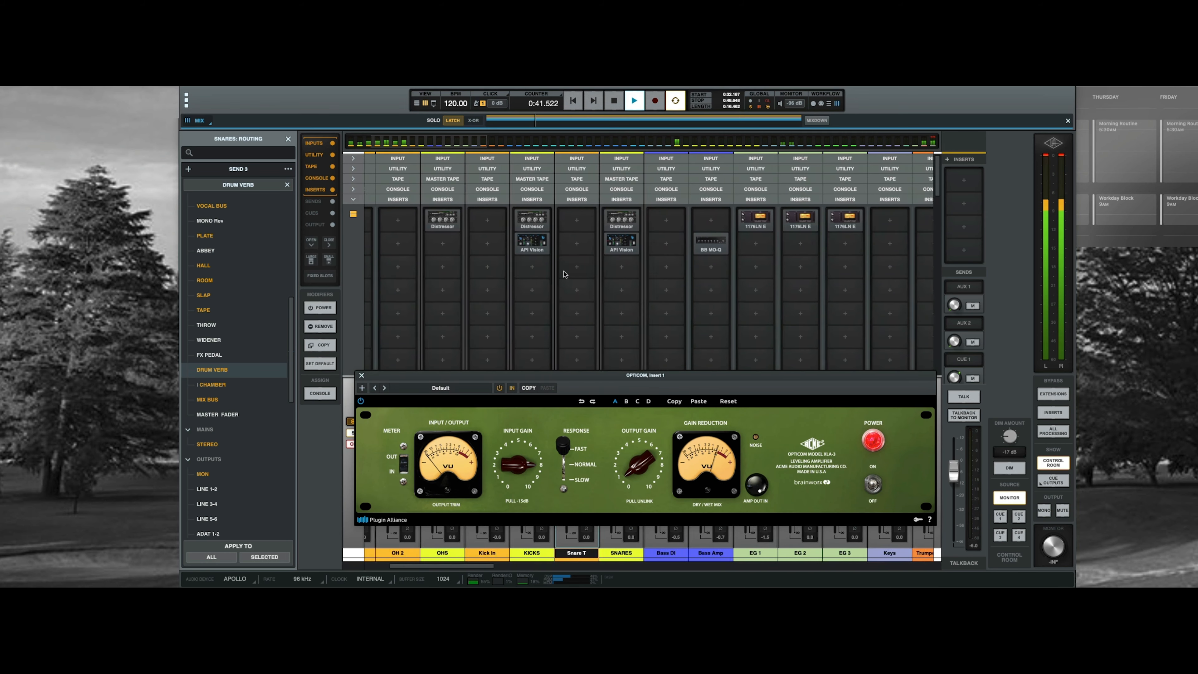
scroll(564, 274, right, 15)
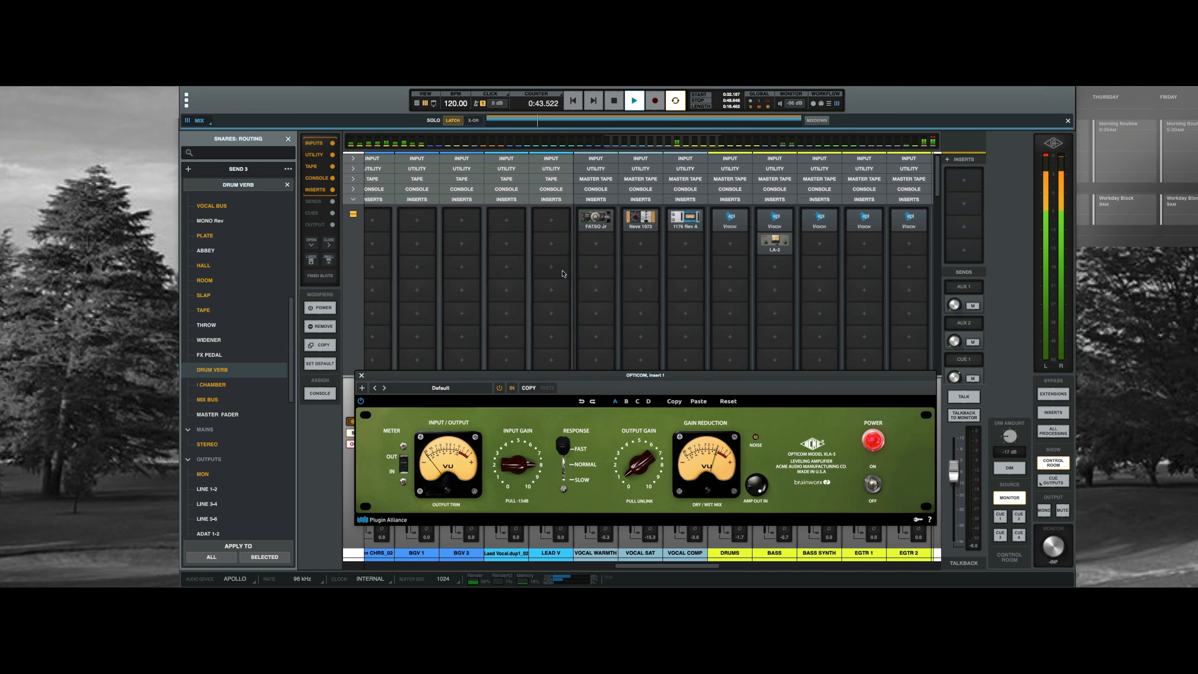
Switch the DRUMS bus's OPTICOM send to pre-fader and raise its level during playback.
scroll(562, 273, right, 3)
scroll(562, 276, down, 5)
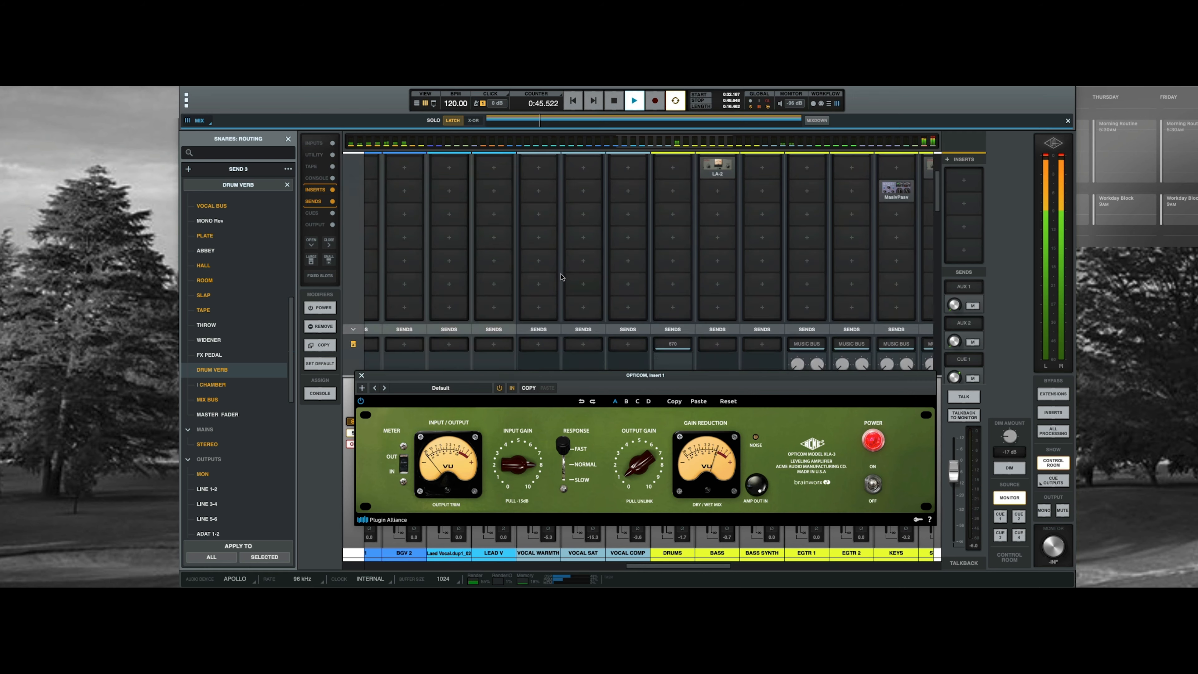
scroll(561, 277, down, 5)
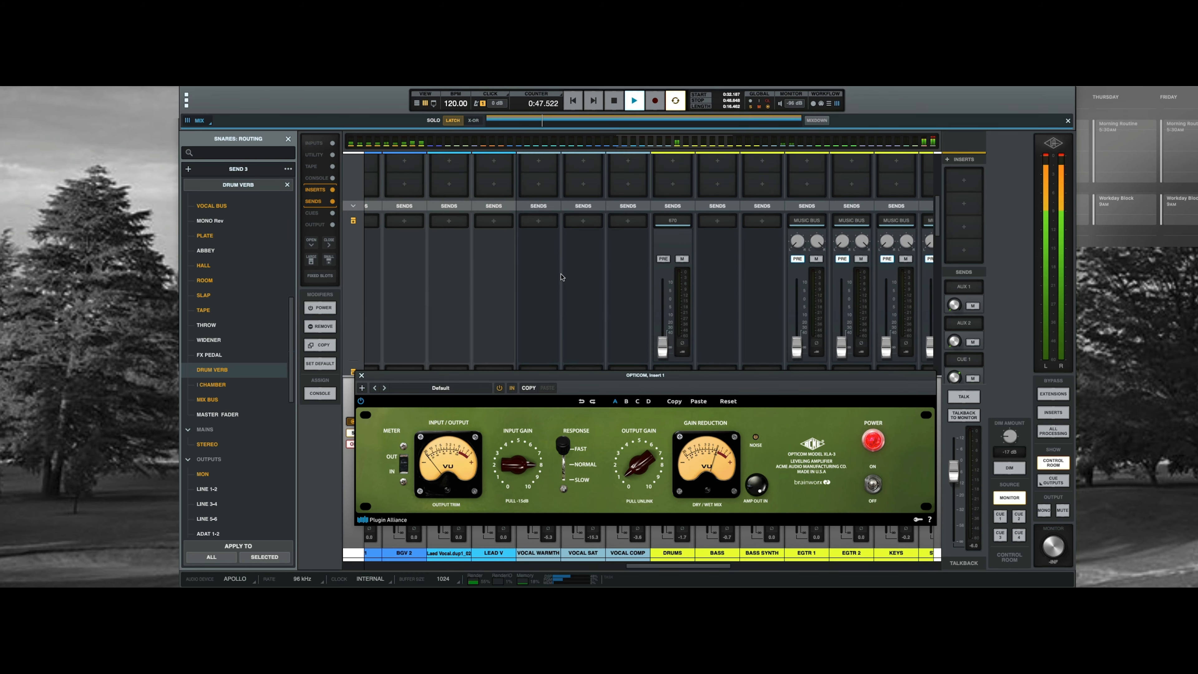
scroll(564, 276, down, 5)
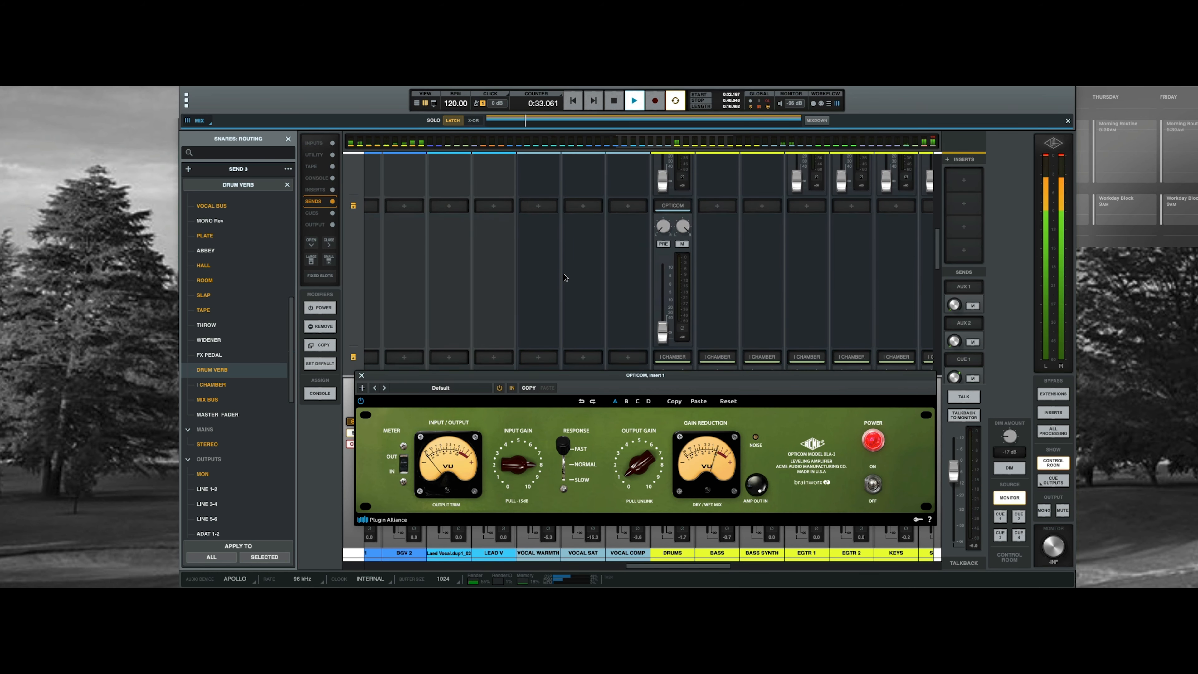
drag(663, 339, 666, 259)
drag(662, 321, 664, 307)
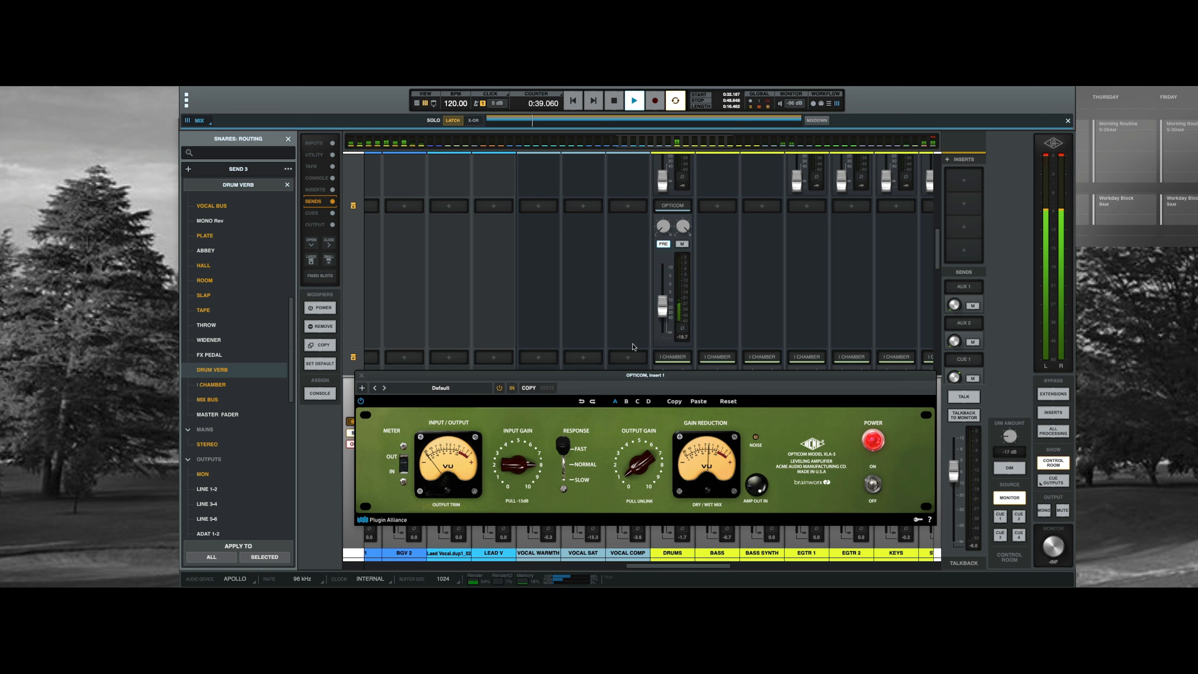
drag(664, 315, 664, 311)
Move the Opticom window clear of the faders and balance the OPTICOM bus fader against a higher DRUMS bus send into it.
scroll(763, 548, right, 3)
scroll(763, 548, right, 5)
scroll(768, 548, left, 3)
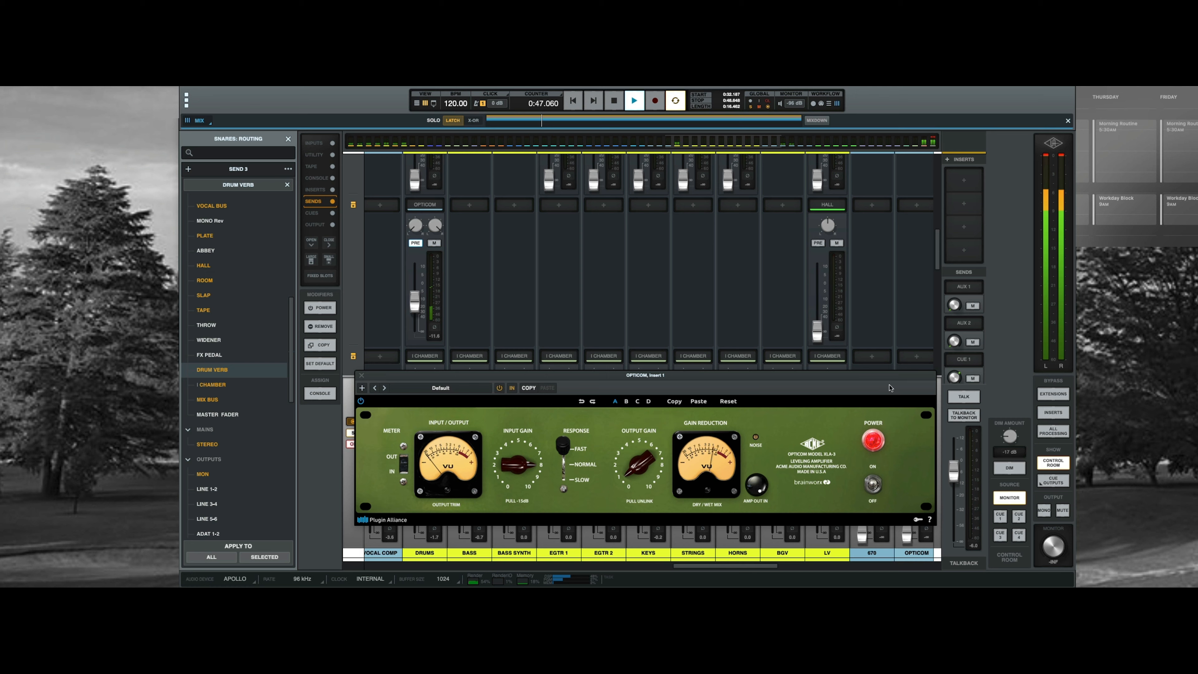
drag(890, 388, 911, 99)
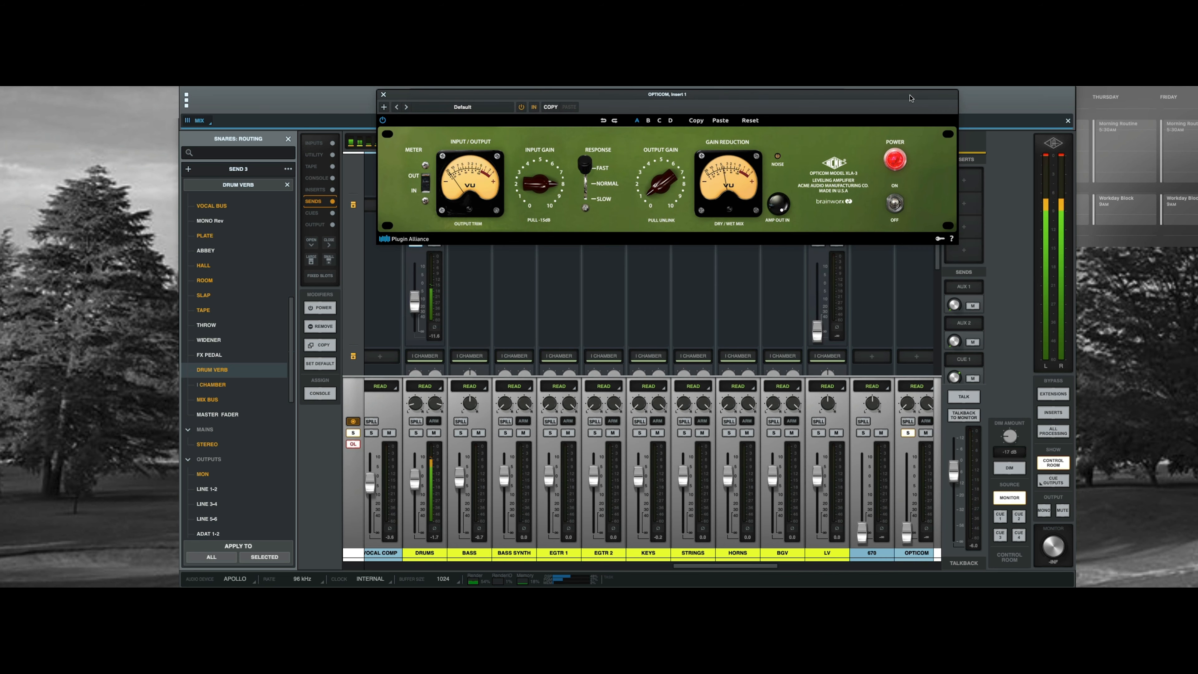
drag(909, 536, 909, 504)
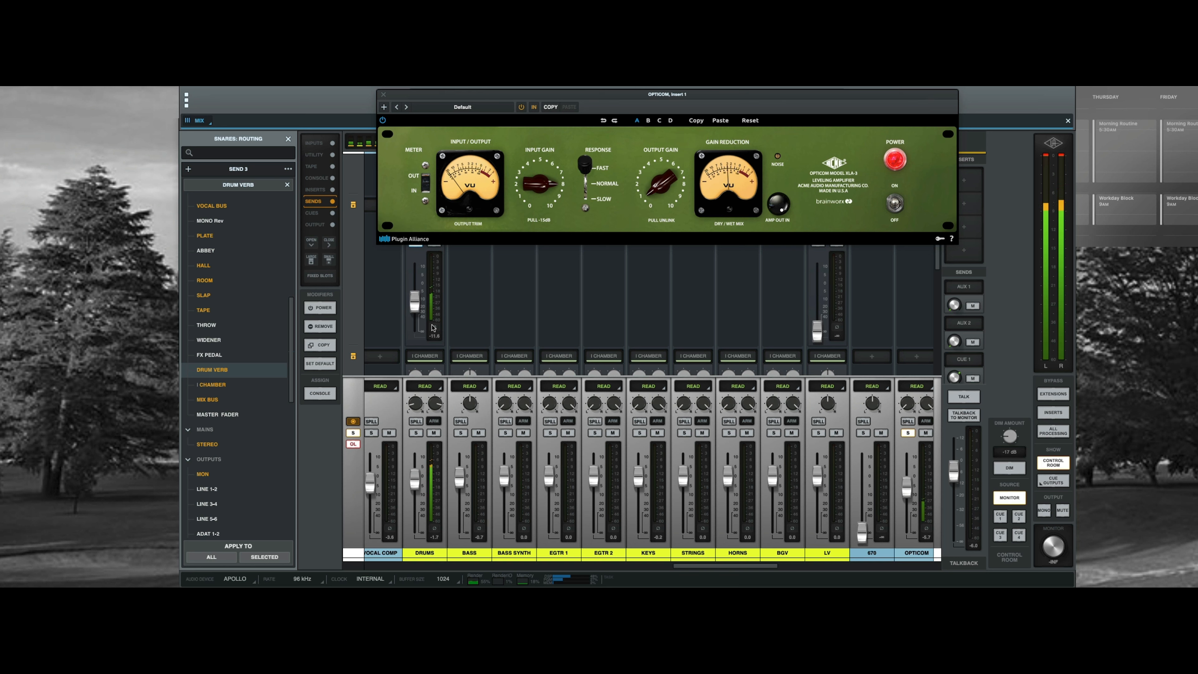
drag(417, 310, 420, 298)
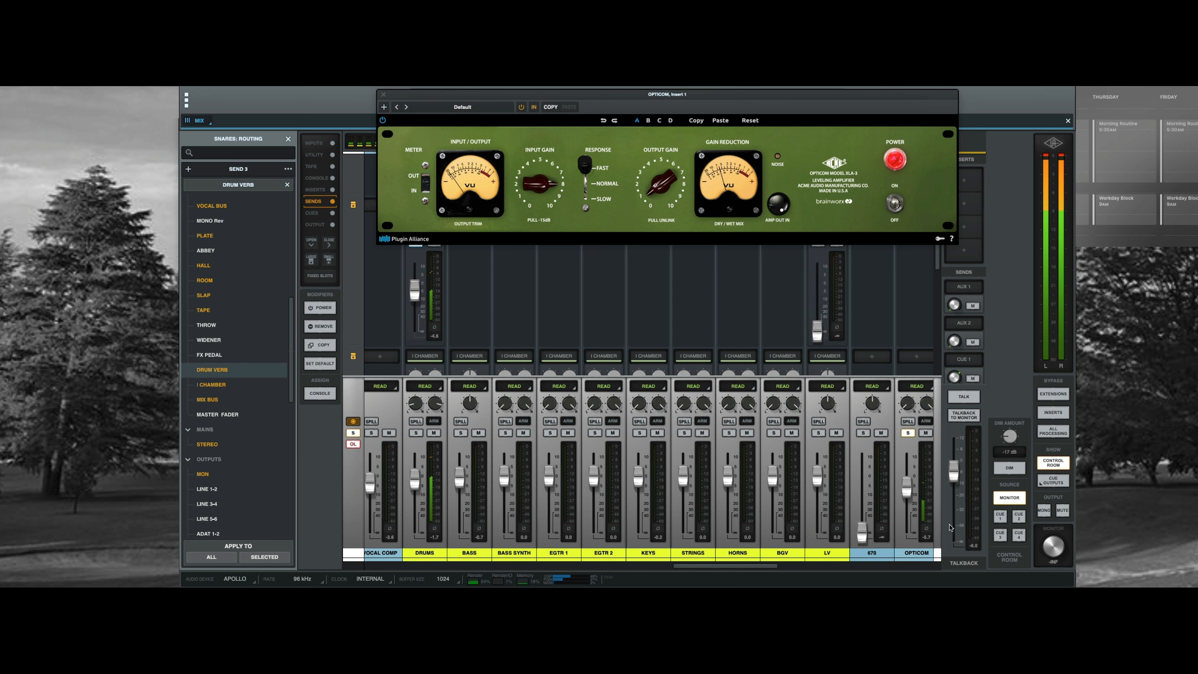
mouse_move(909, 493)
mouse_down()
mouse_move(910, 471)
mouse_move(909, 487)
mouse_up()
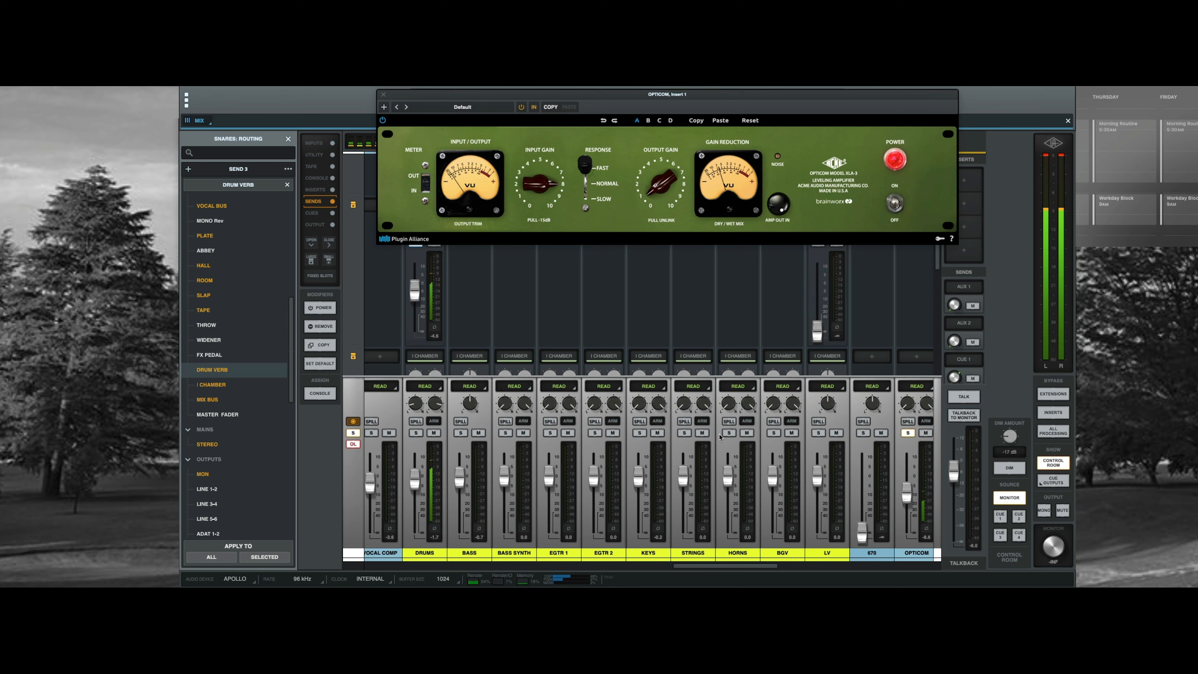
Return to the kick and snare buses and close the Opticom window.
scroll(467, 428, left, 10)
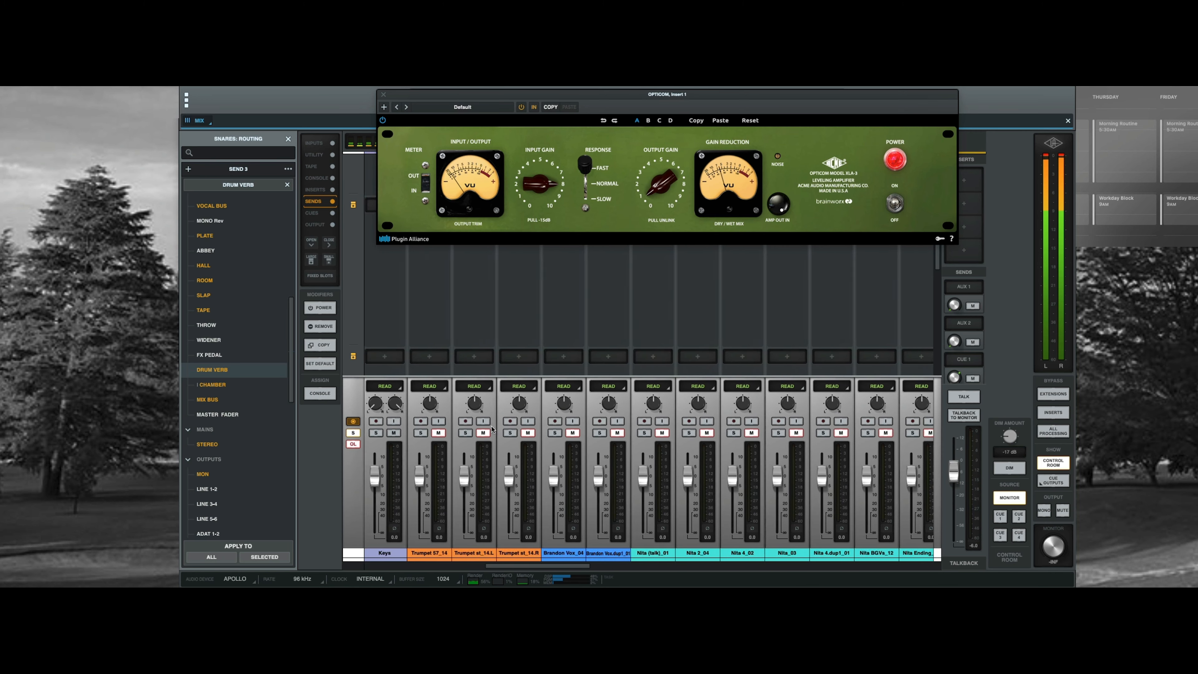
scroll(496, 427, left, 6)
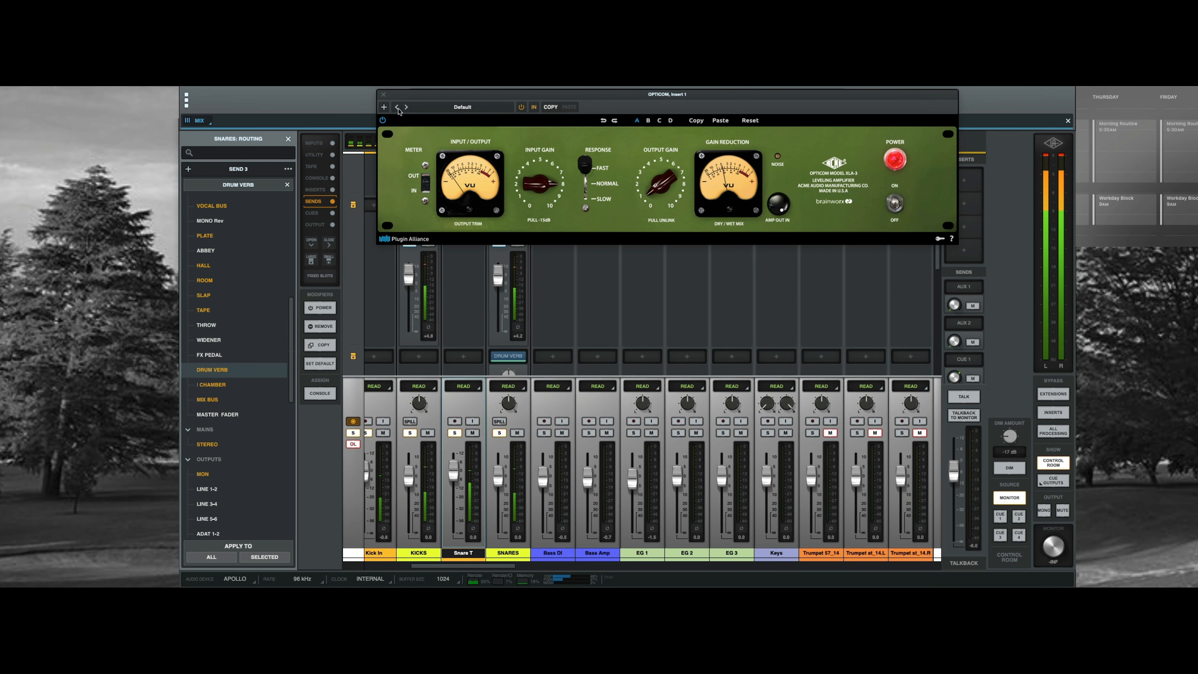
click(383, 96)
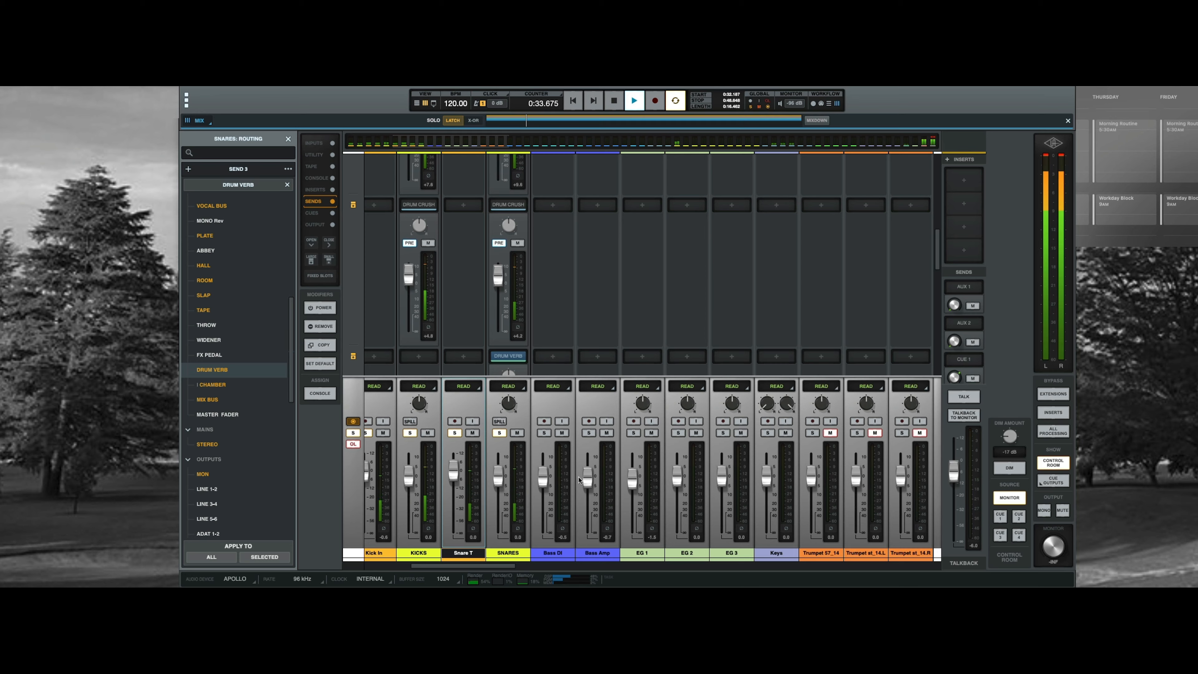
scroll(596, 480, left, 5)
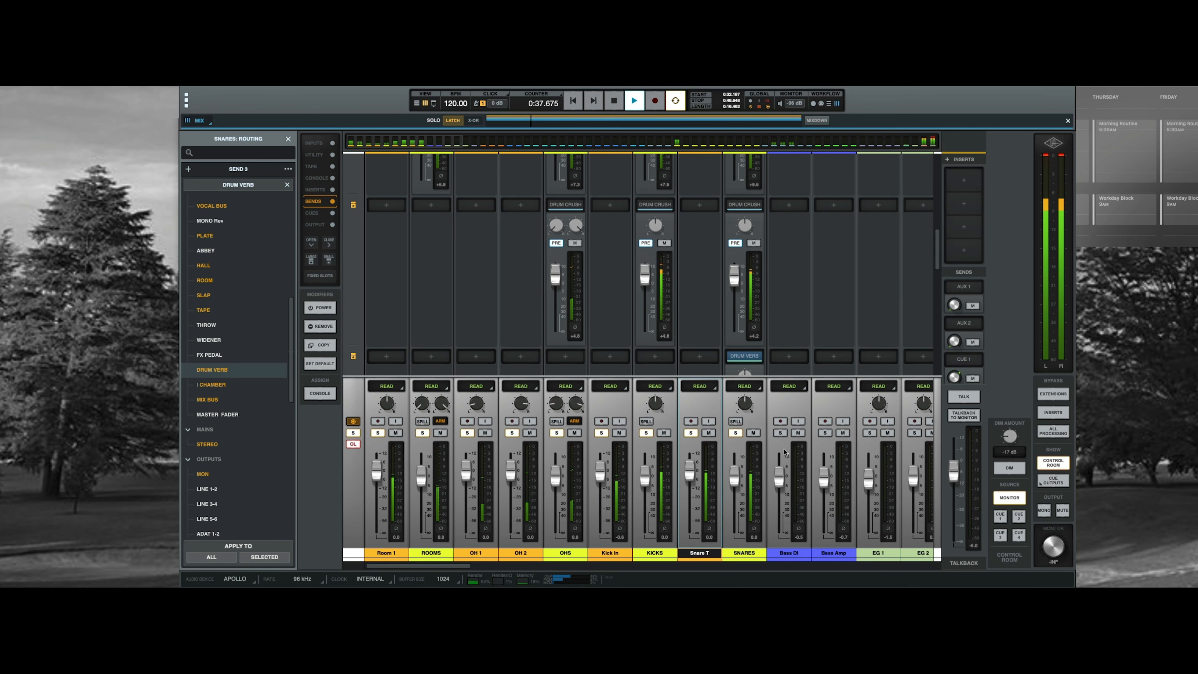
Look at the DRUMS bus's OPTICOM send, stop playback and bring that bus's inserts into view.
scroll(784, 452, right, 4)
scroll(784, 452, right, 10)
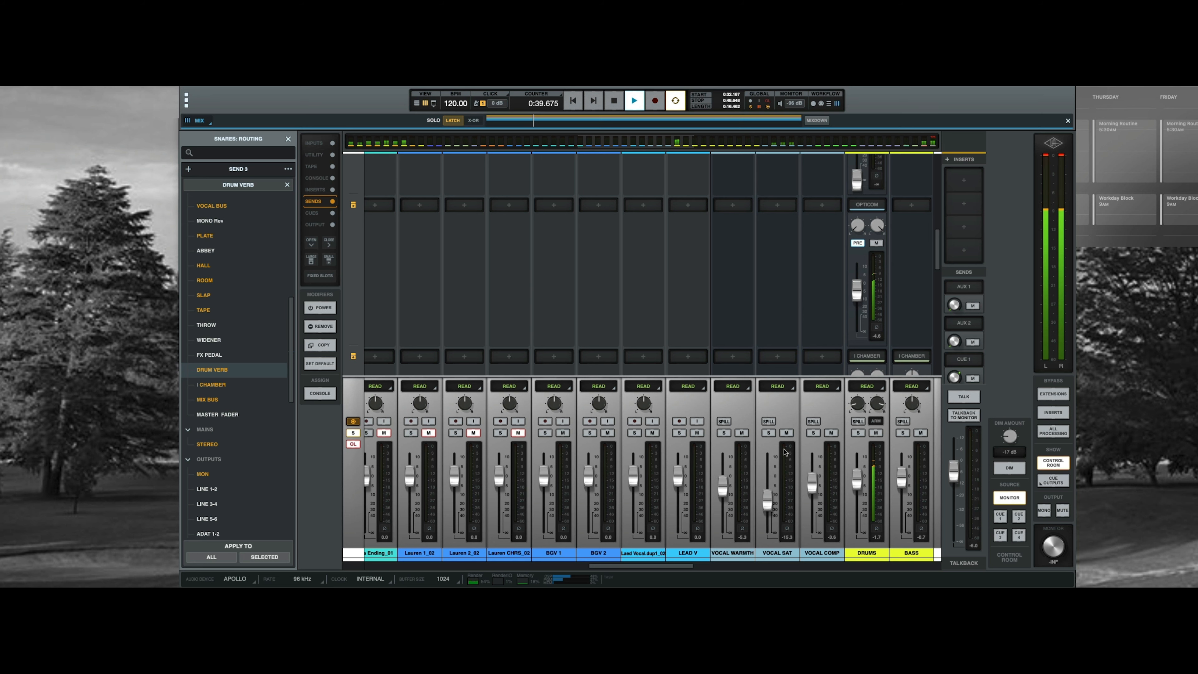
scroll(784, 453, right, 9)
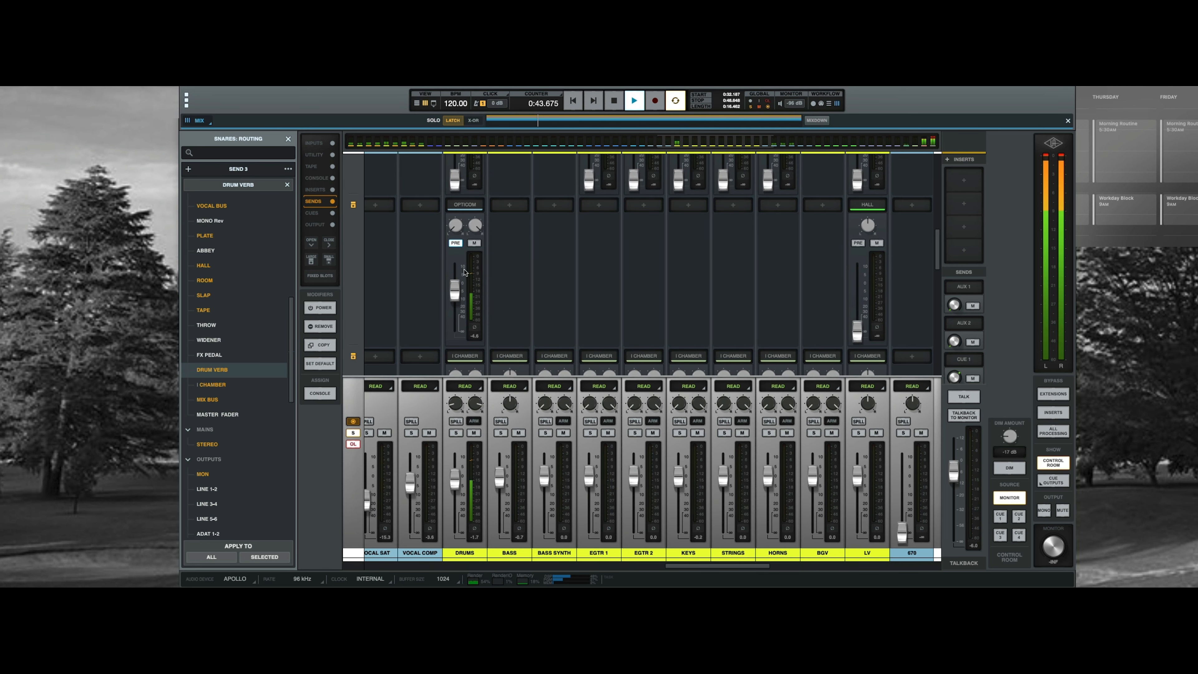
scroll(465, 279, up, 3)
scroll(465, 279, up, 8)
key(space)
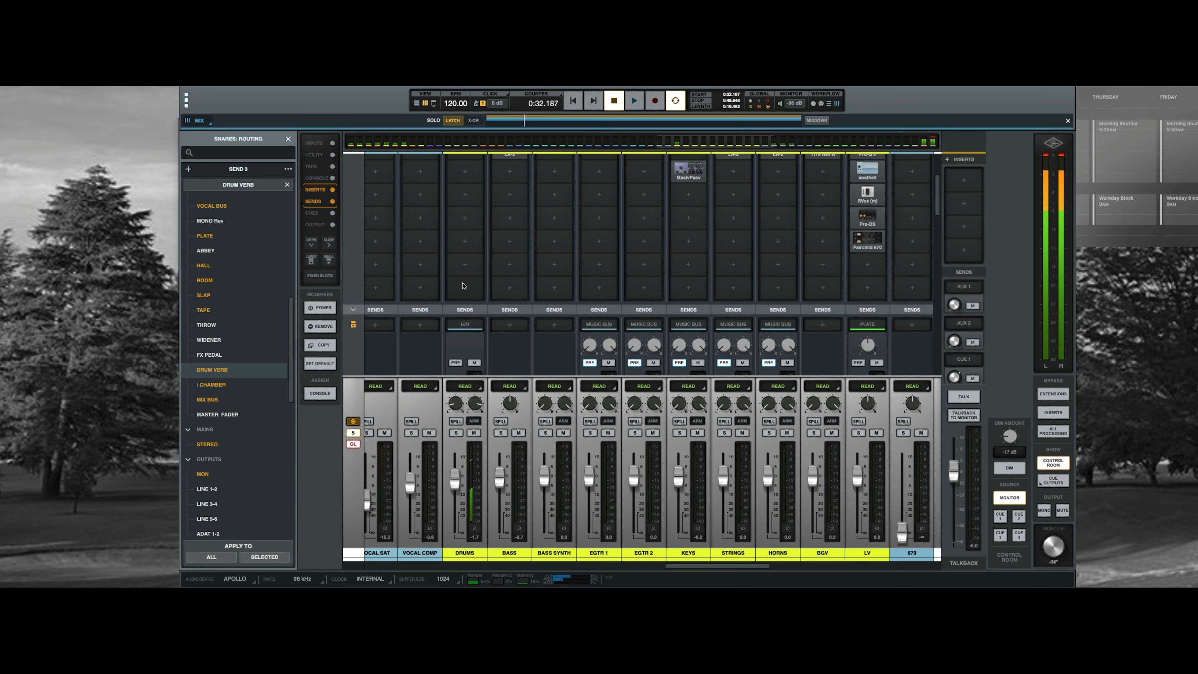
scroll(467, 275, up, 2)
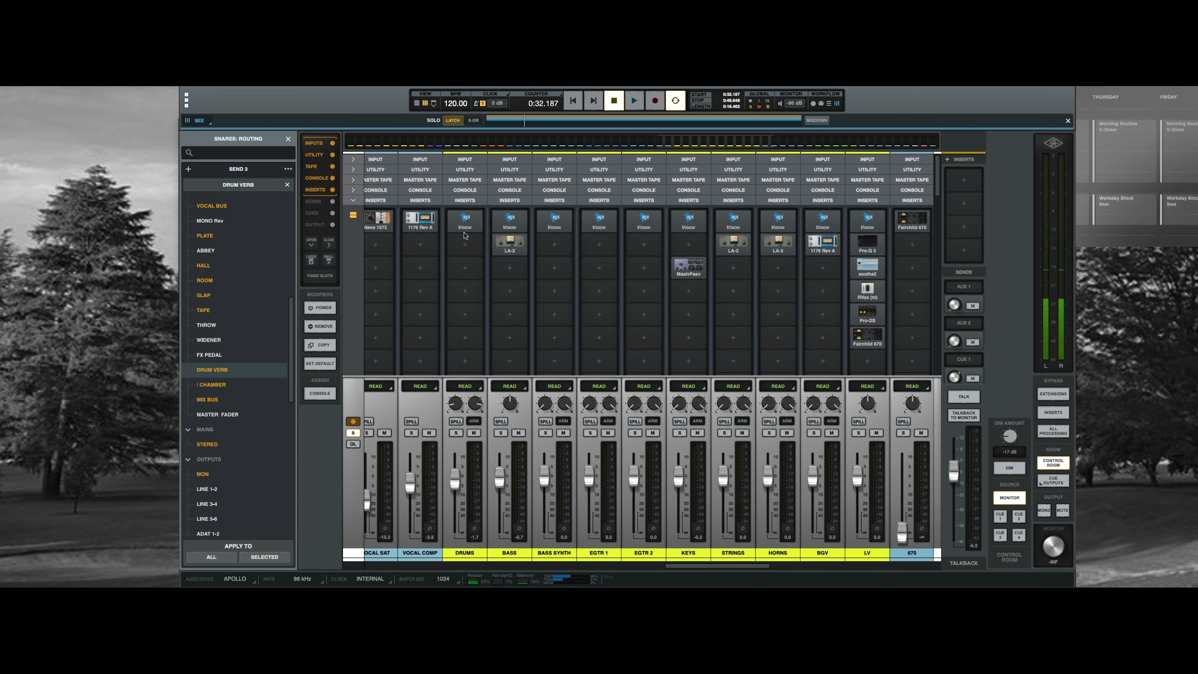
Bring up the DRUMS bus's API Vision console strip and select all channels and buses from Room 1 through SNARES.
click(466, 227)
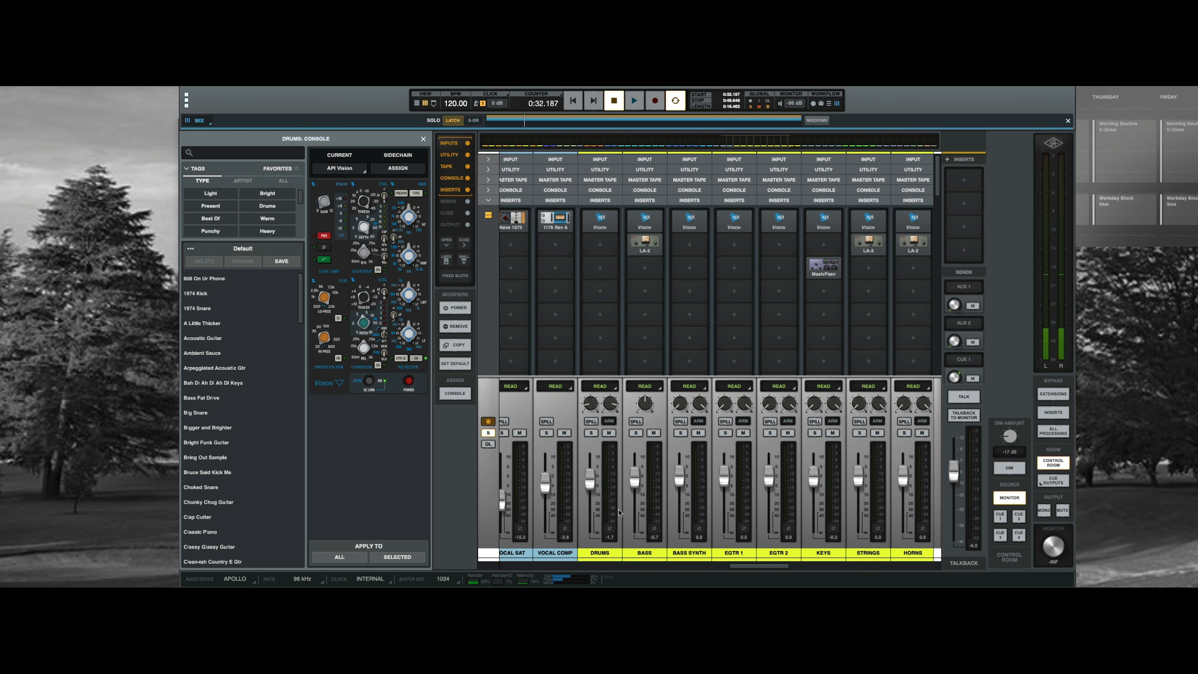
scroll(611, 457, left, 10)
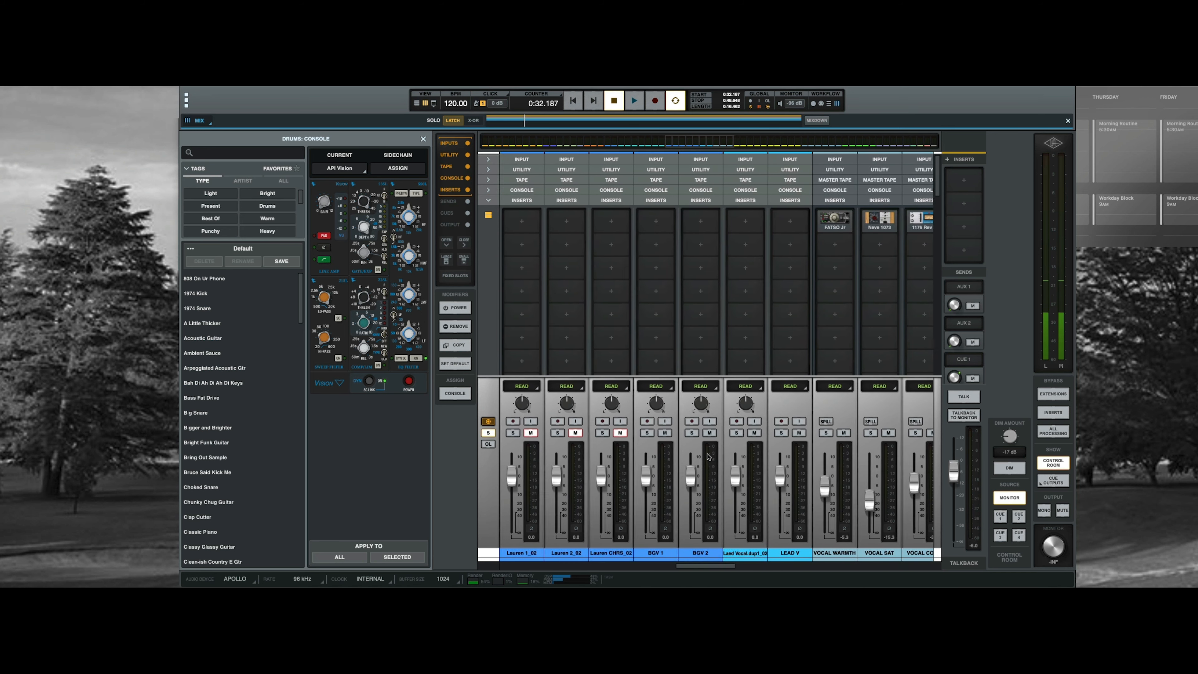
scroll(726, 458, left, 10)
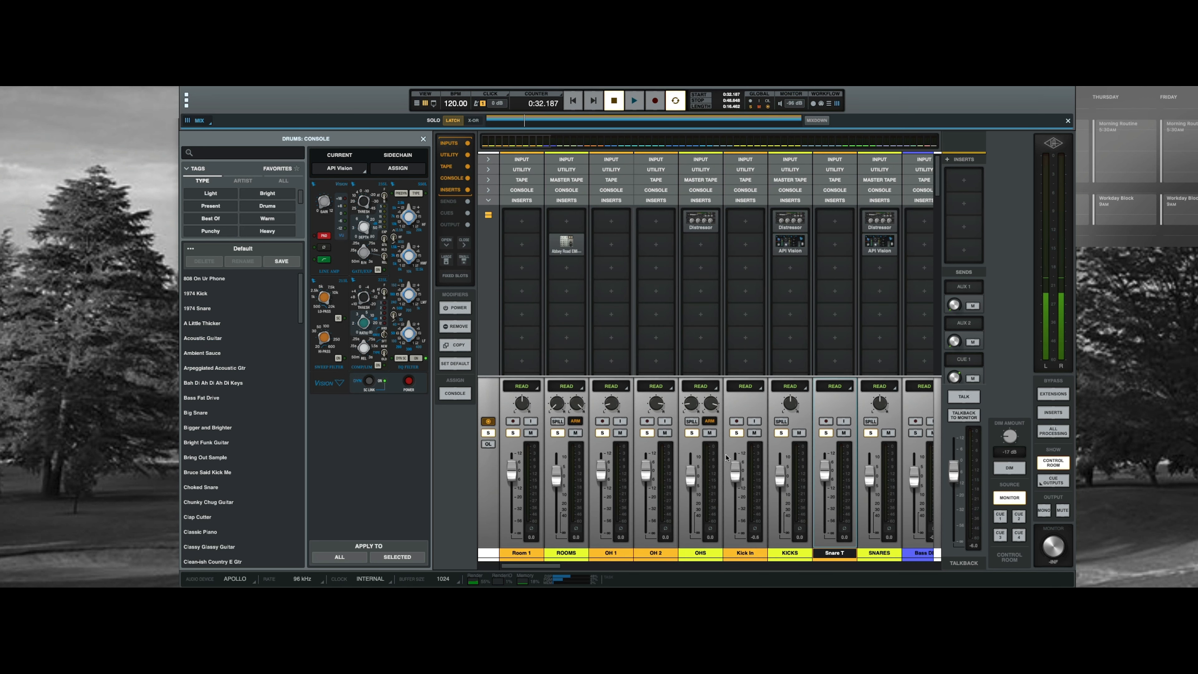
click(524, 552)
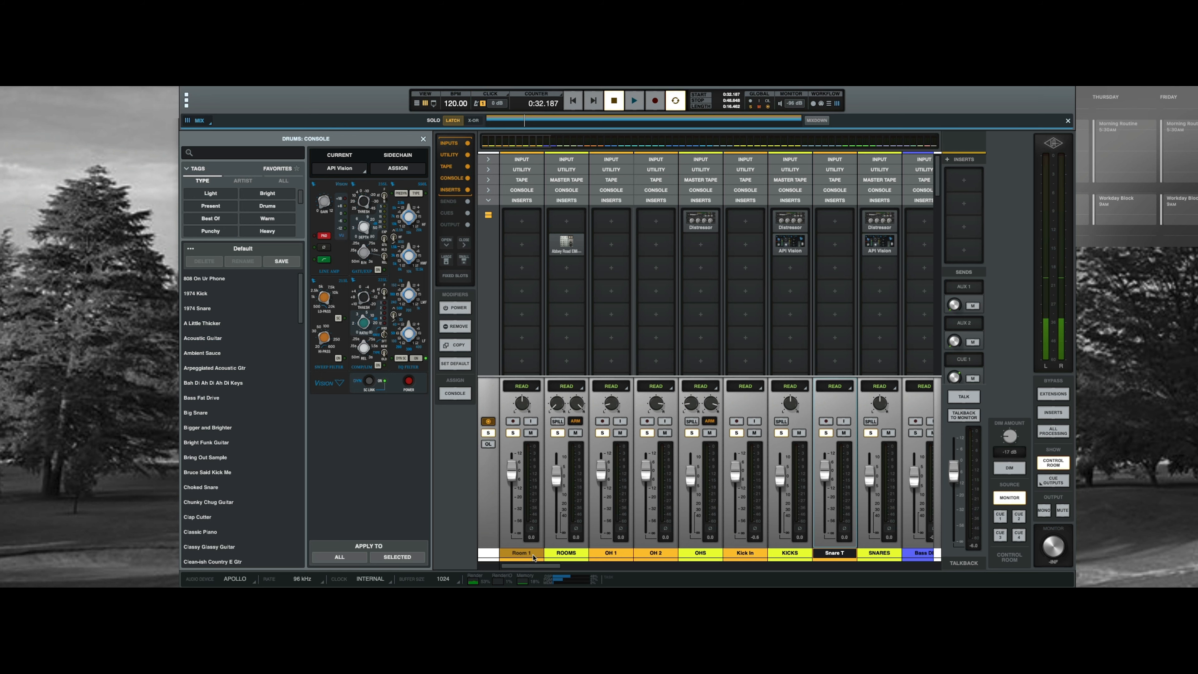
scroll(761, 512, right, 2)
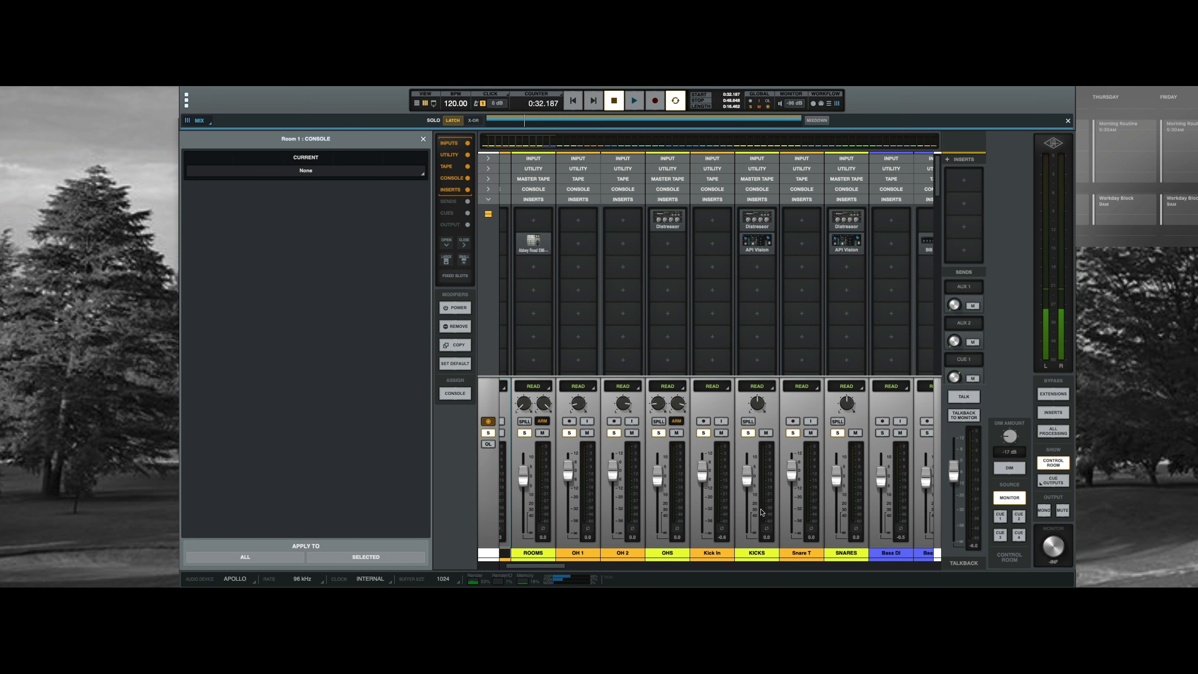
click(836, 555)
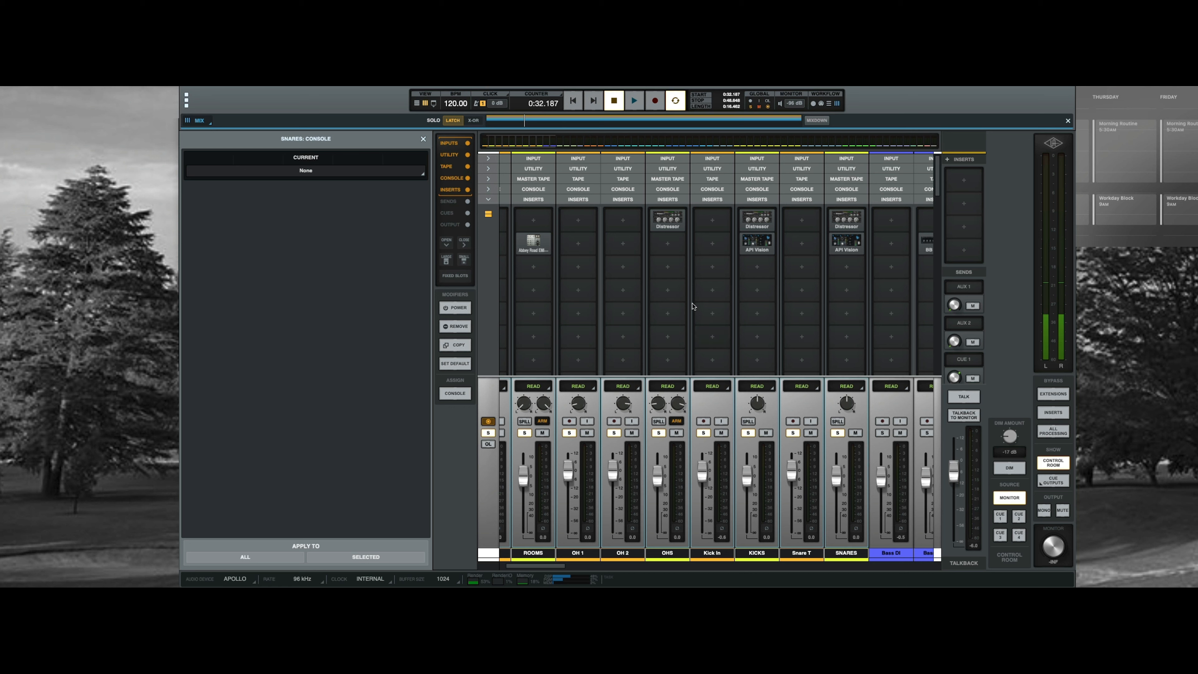
Start playback and lower the selected drum faders together by about 3.9 dB.
scroll(692, 307, down, 5)
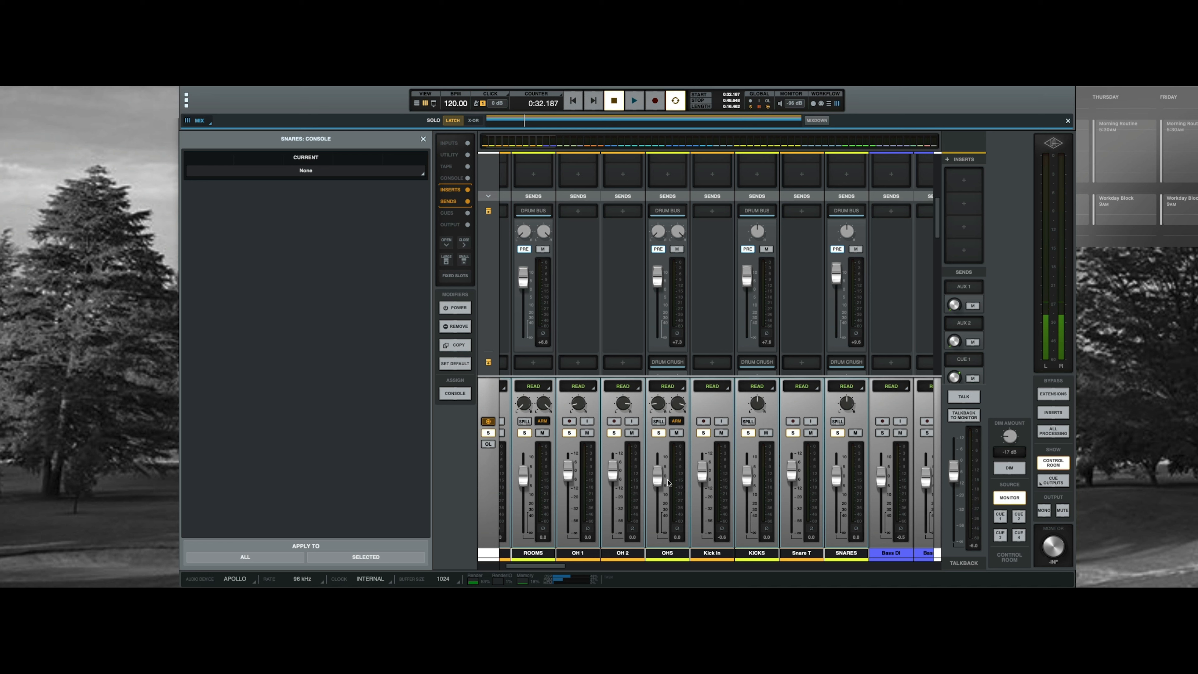
key(space)
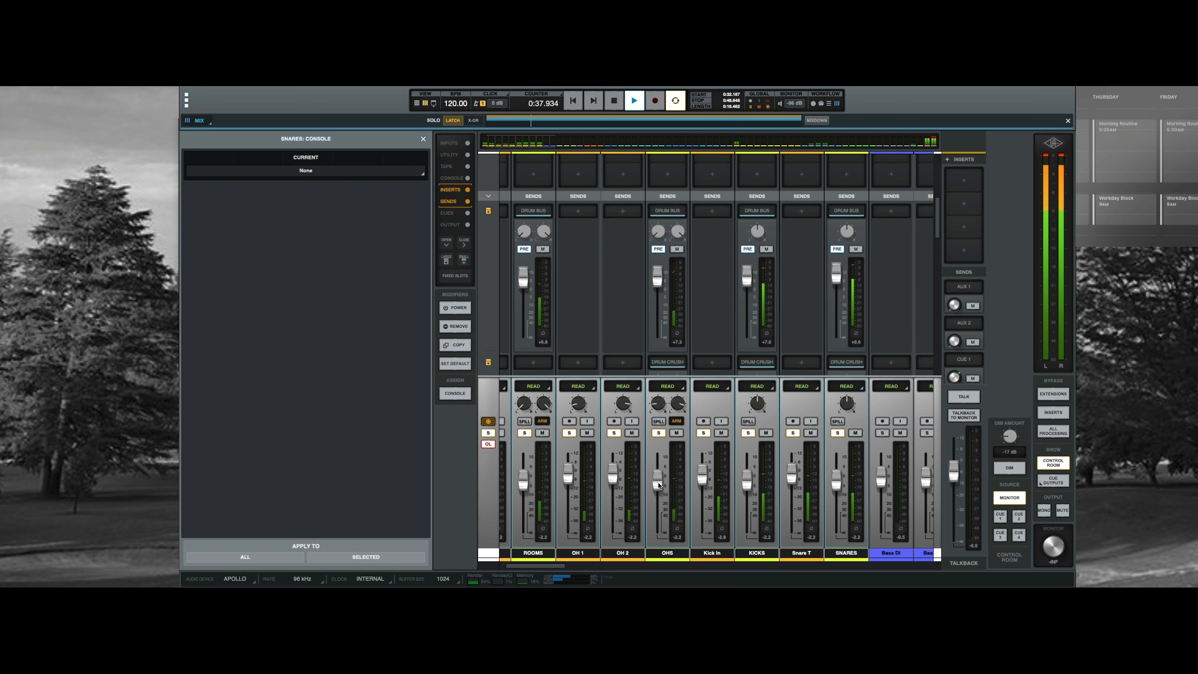
drag(659, 485, 659, 488)
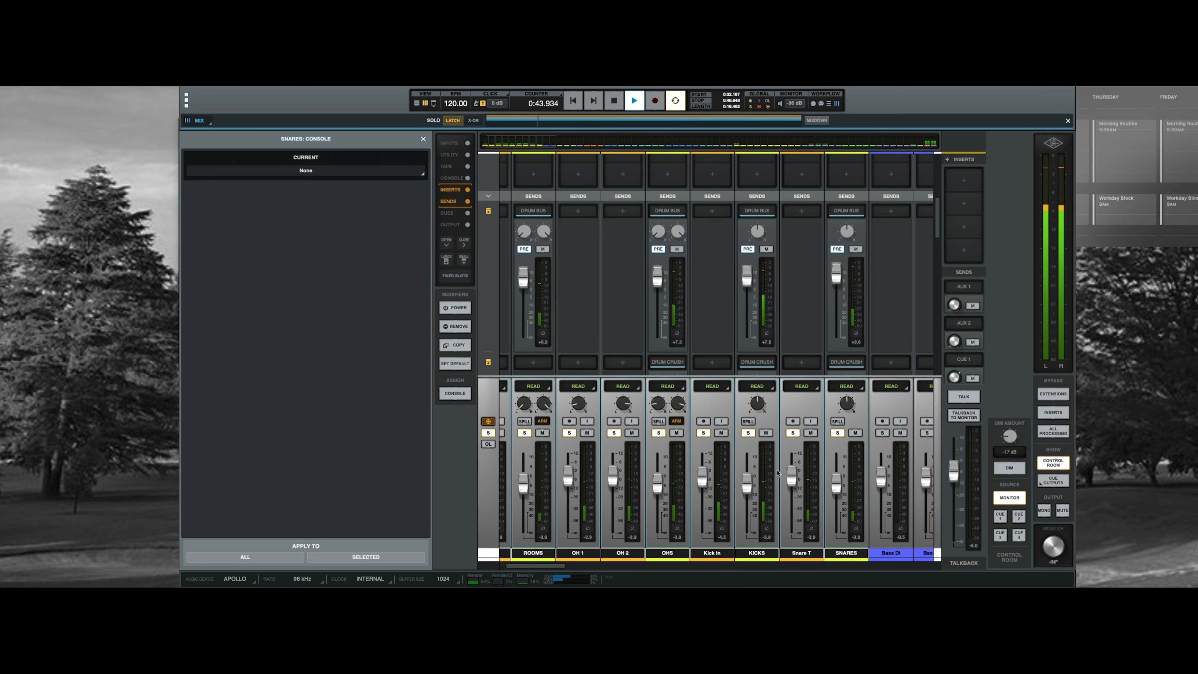
Return to the DRUMS bus and show its API Vision console strip to check it during playback.
scroll(659, 488, right, 10)
scroll(773, 473, right, 8)
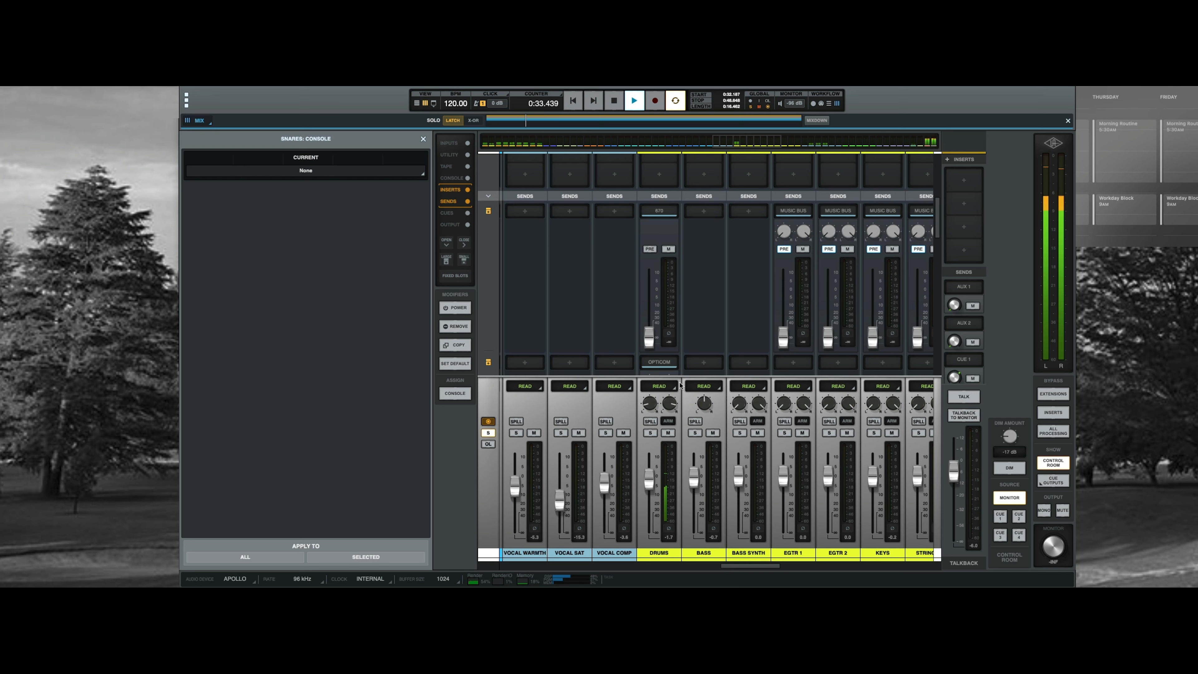
scroll(666, 315, up, 6)
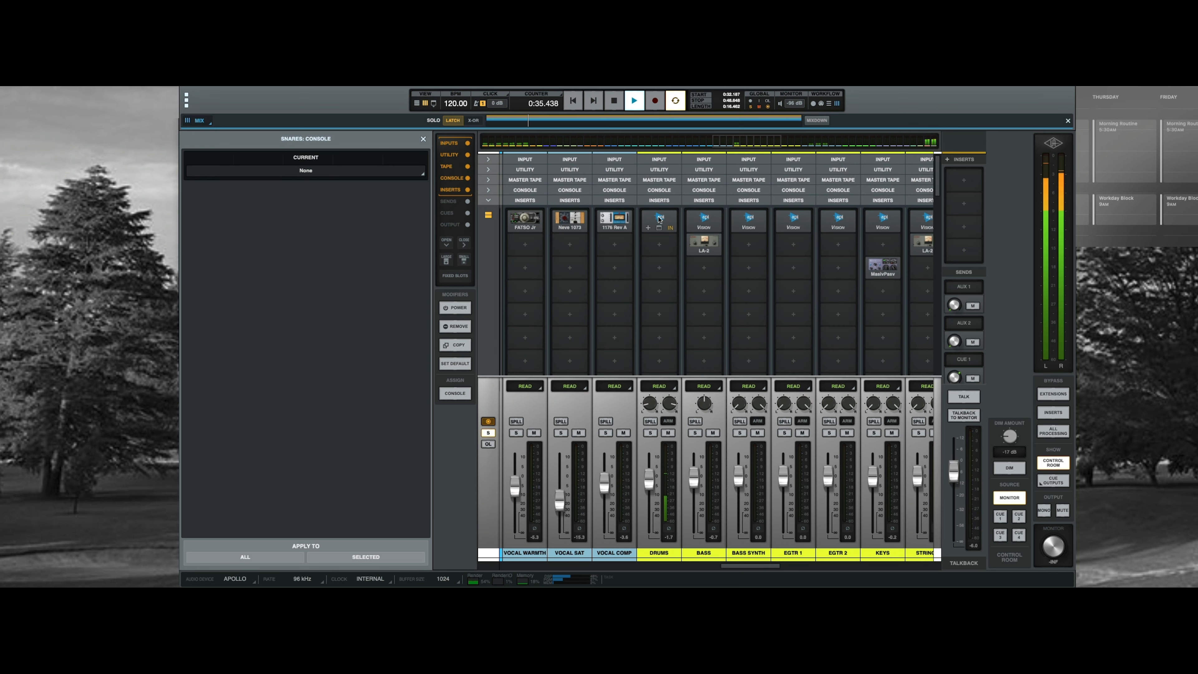
click(659, 218)
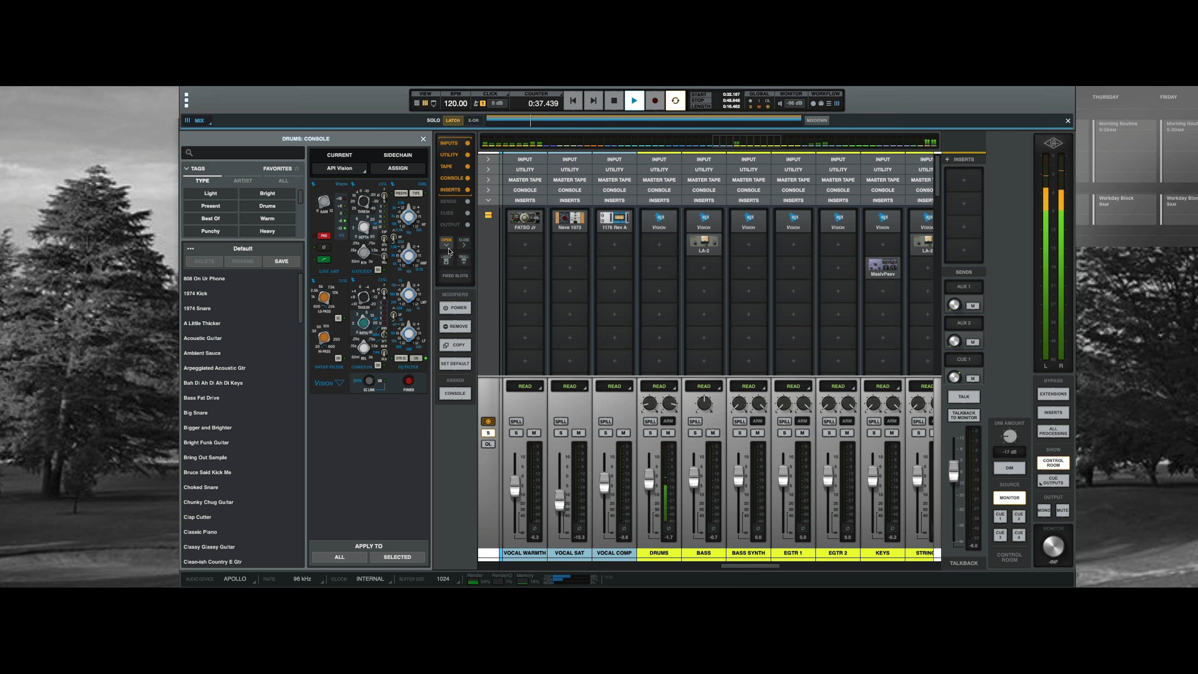
Open the SNARES bus's API Vision insert, adjust its mid EQ bands and output level during playback, and close it.
scroll(644, 276, left, 10)
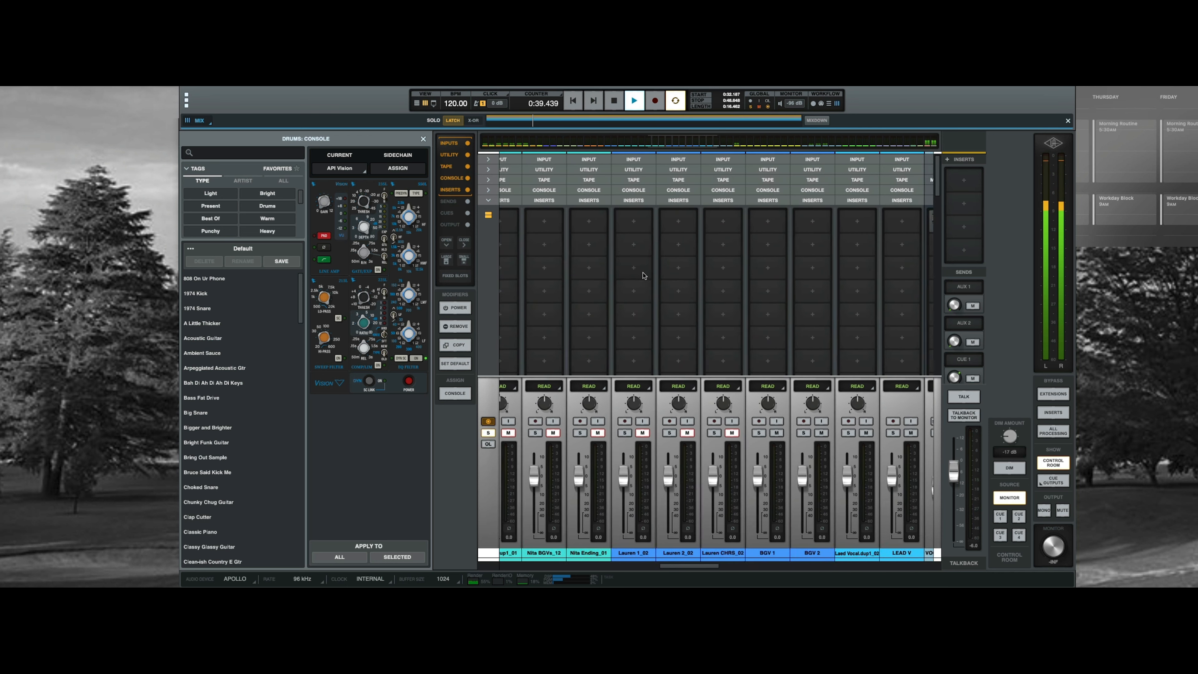
scroll(644, 276, left, 10)
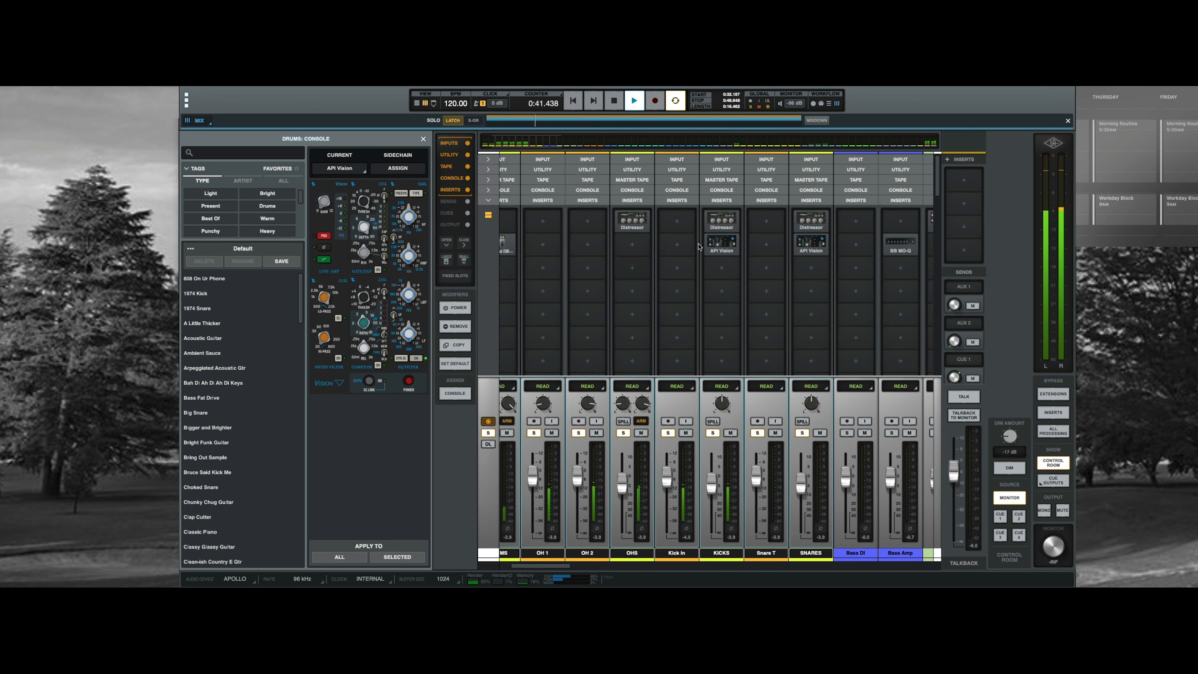
click(811, 243)
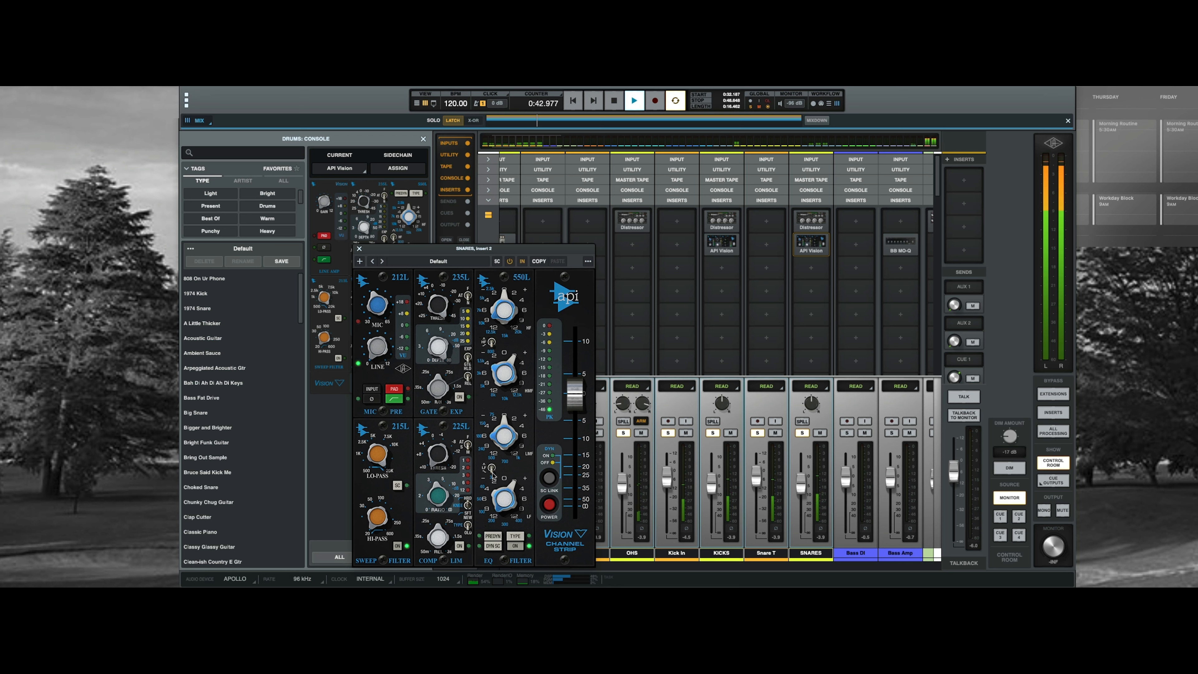
key(space)
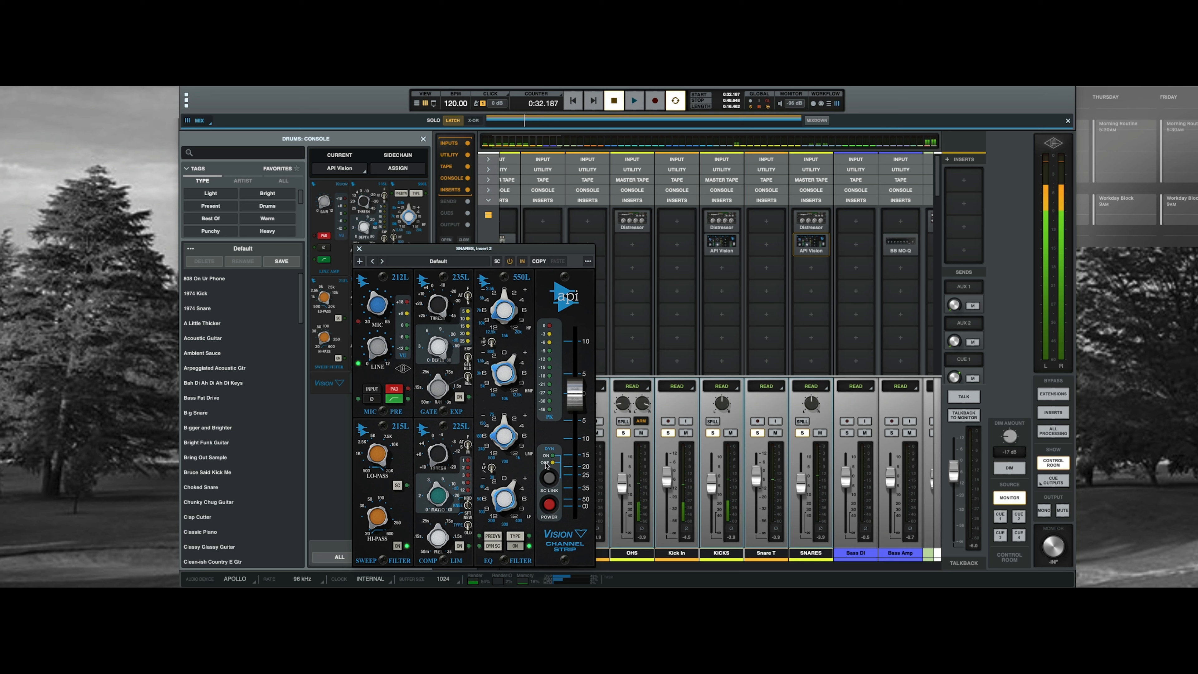
key(space)
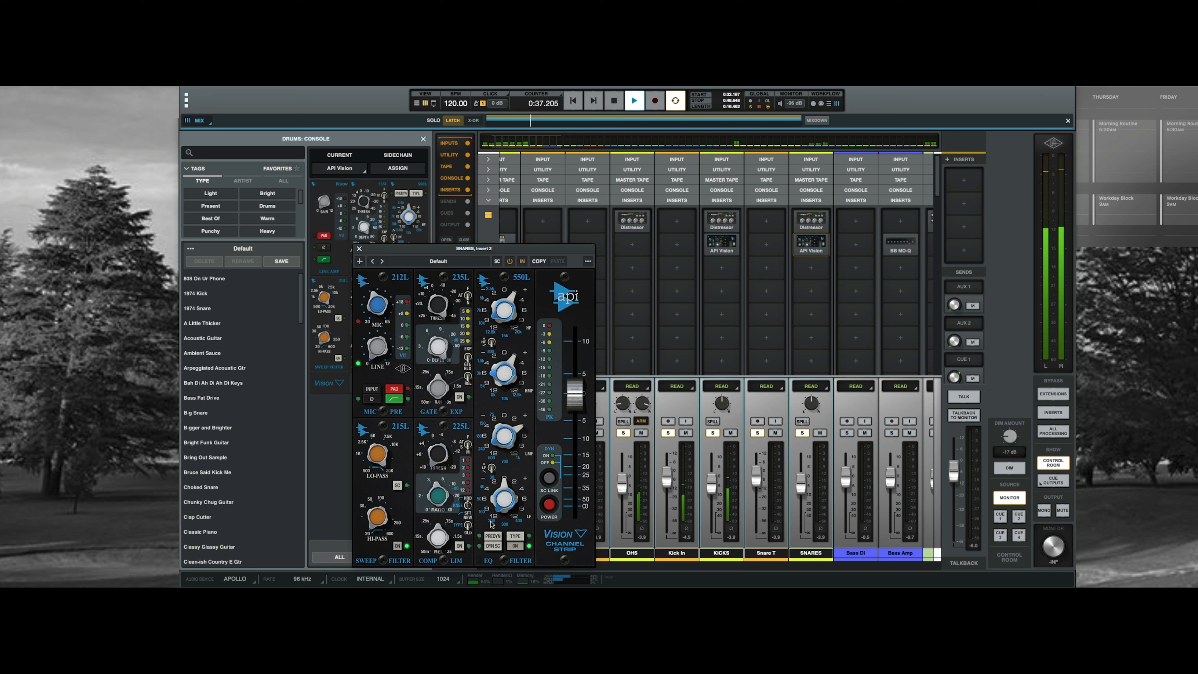
click(485, 415)
click(485, 415)
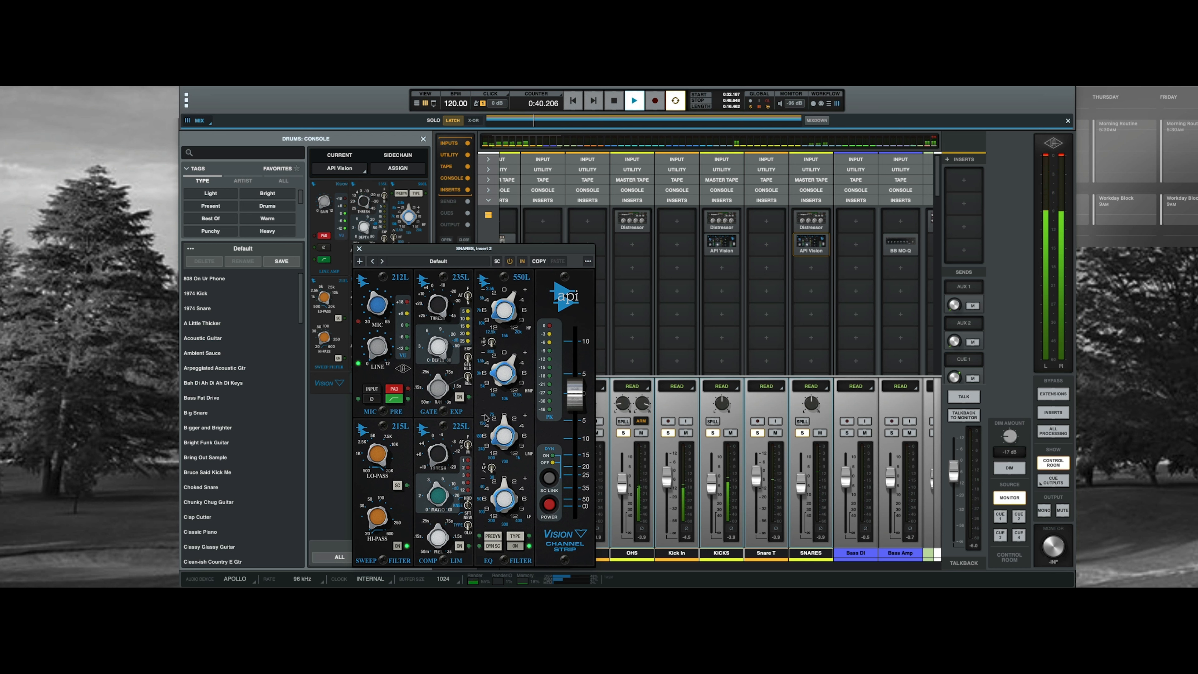
click(525, 478)
click(525, 478)
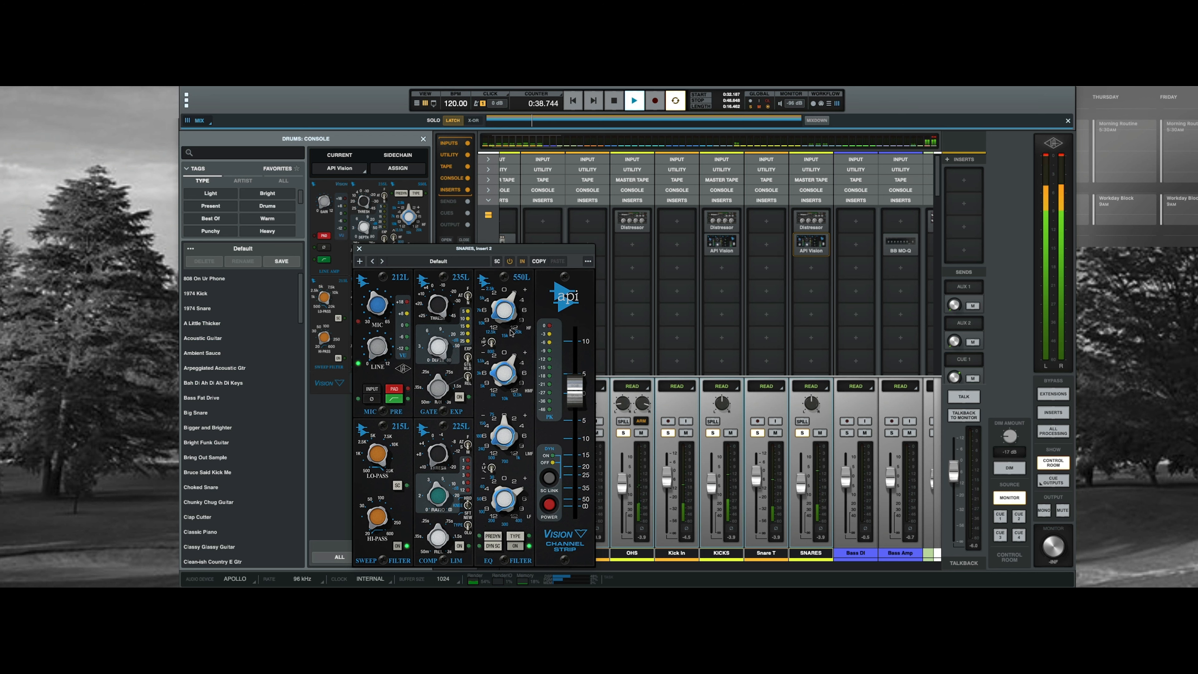
click(359, 249)
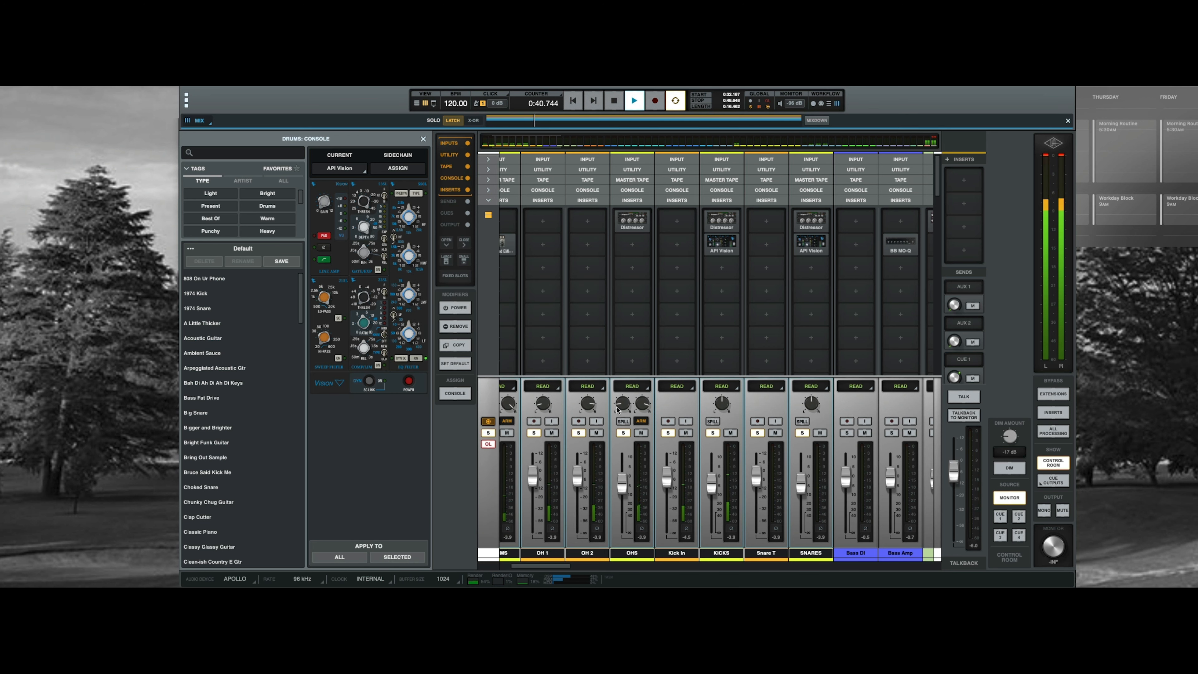
Audition the drum mix from the Room 1 to SNARES channels and stop playback.
scroll(632, 439, left, 3)
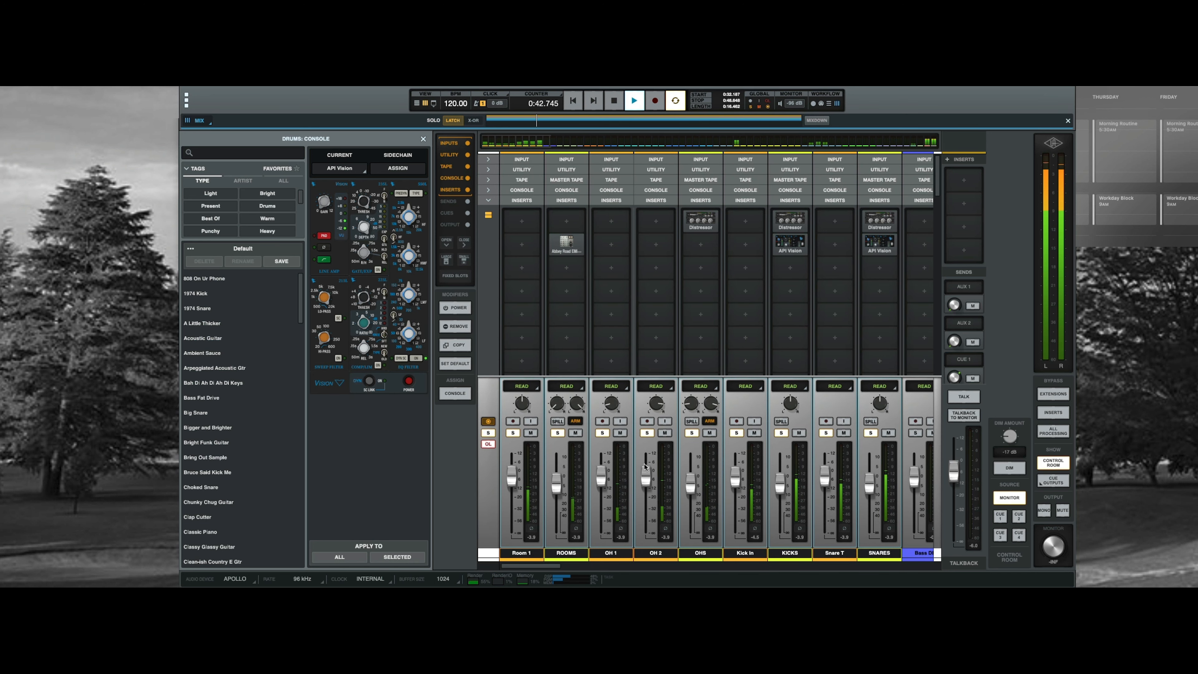
key(space)
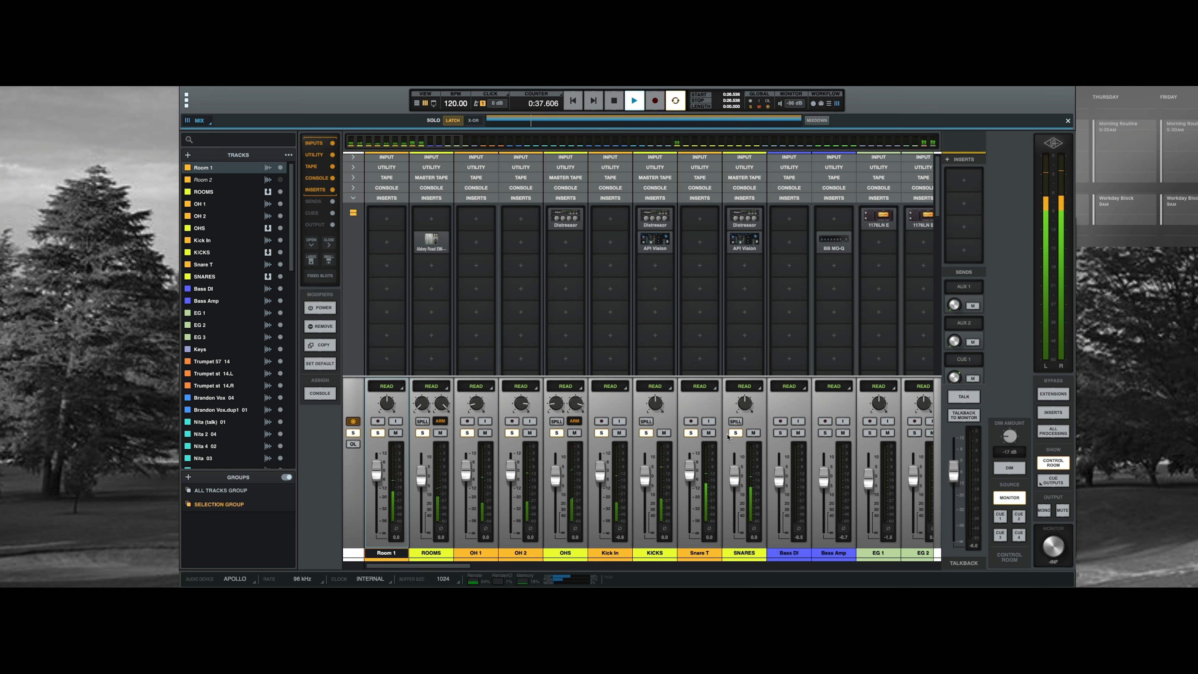
key(space)
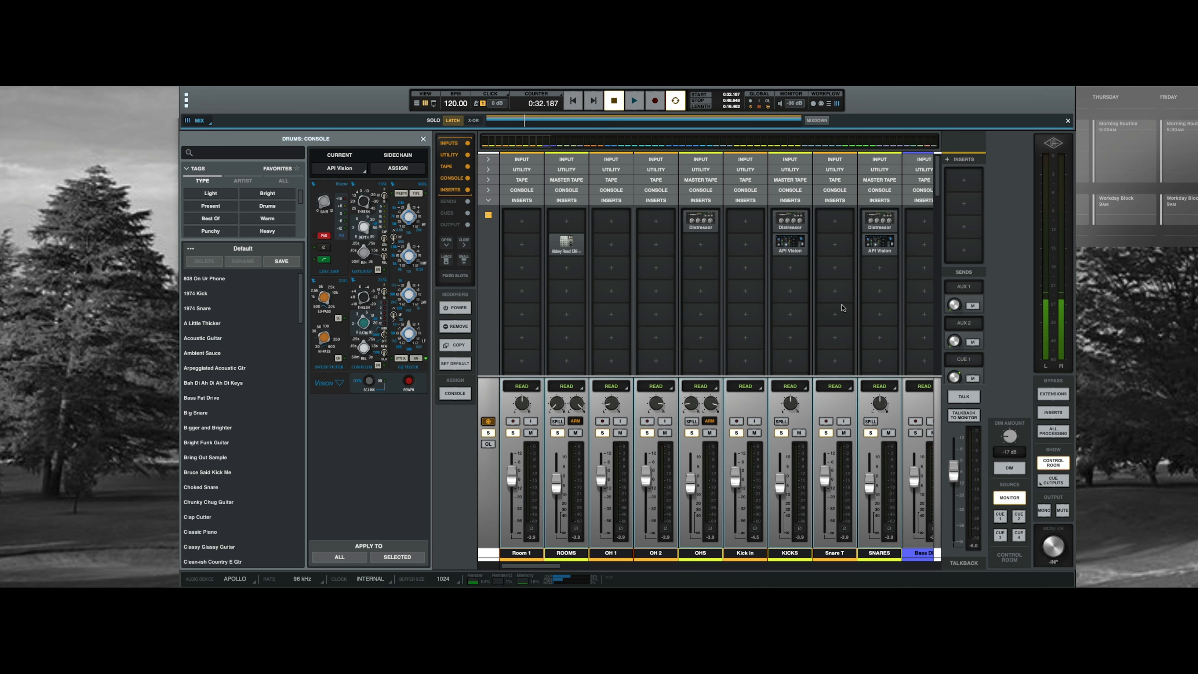
key(space)
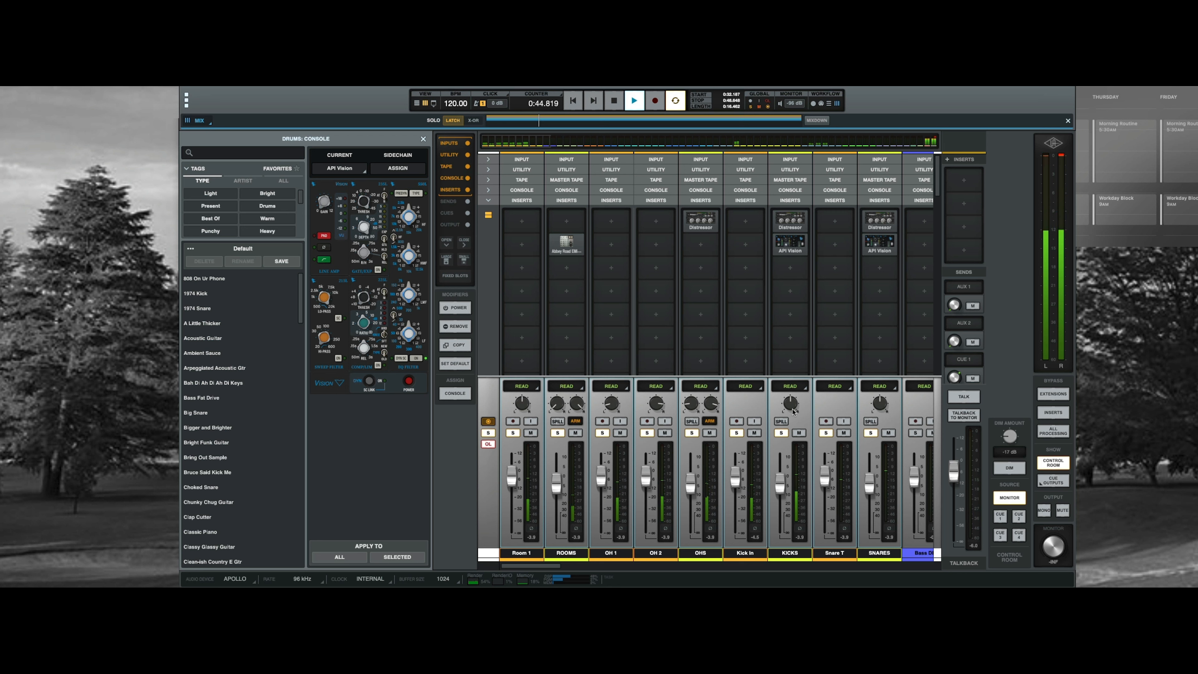
key(space)
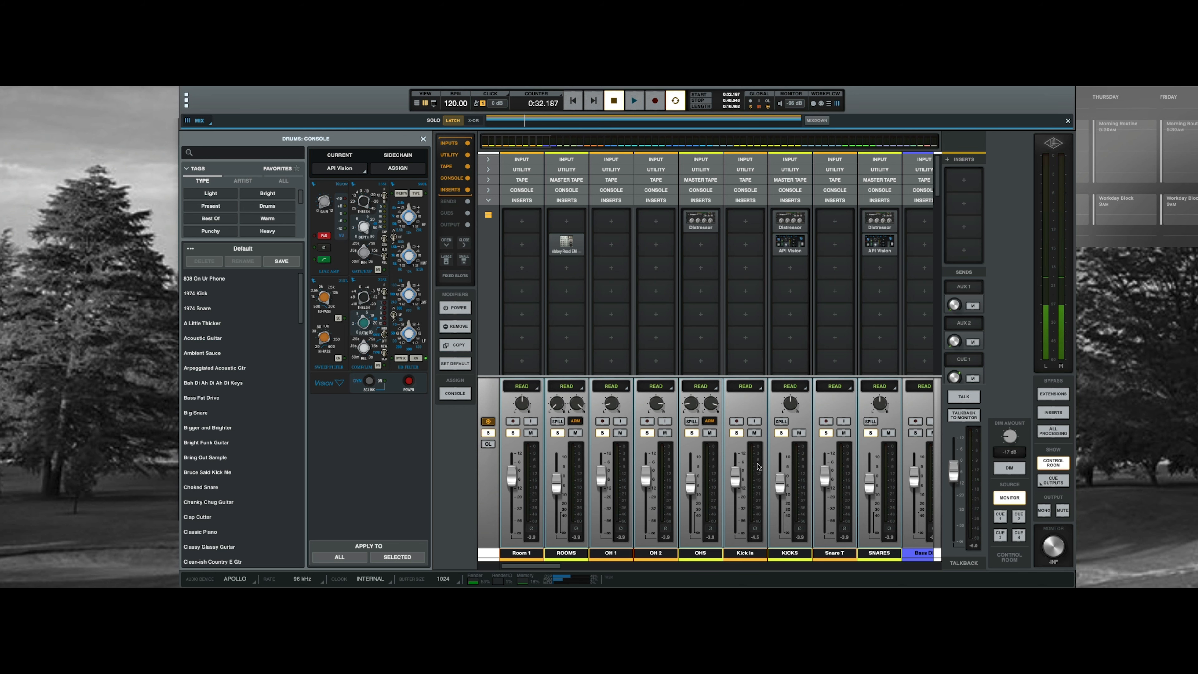
Inspect the ValhallaVintageVerb settings on the DRUM VERB bus, moving its window clear of the inserts and closing it.
scroll(758, 466, right, 10)
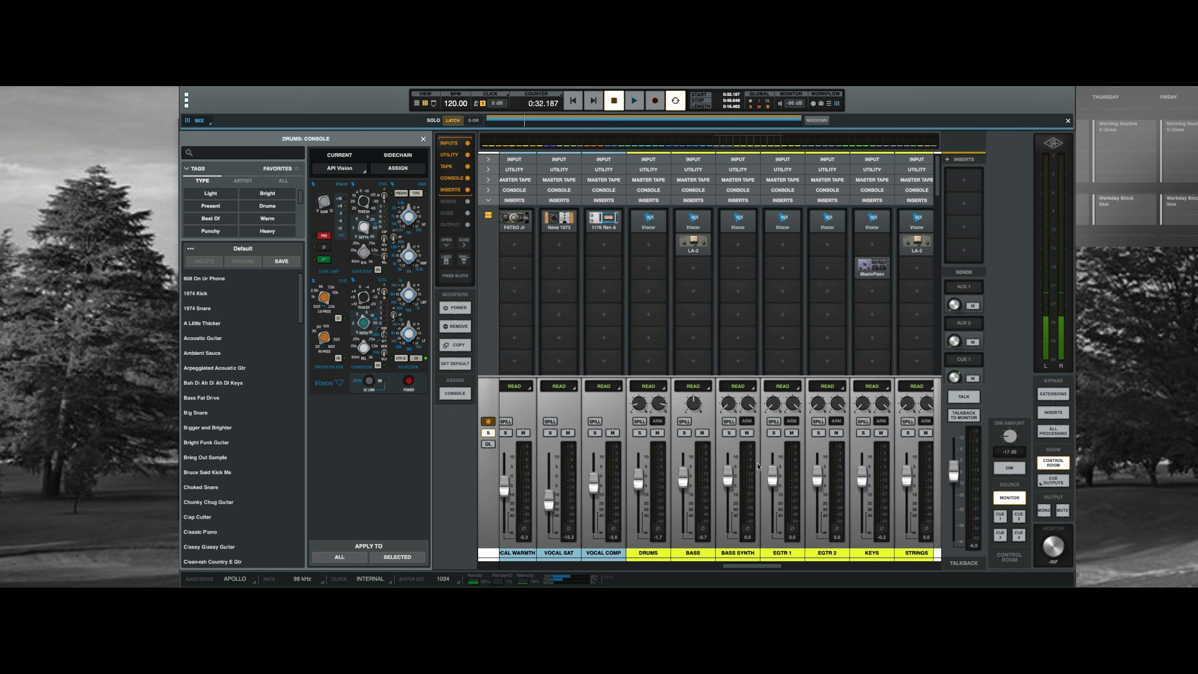
scroll(758, 466, right, 10)
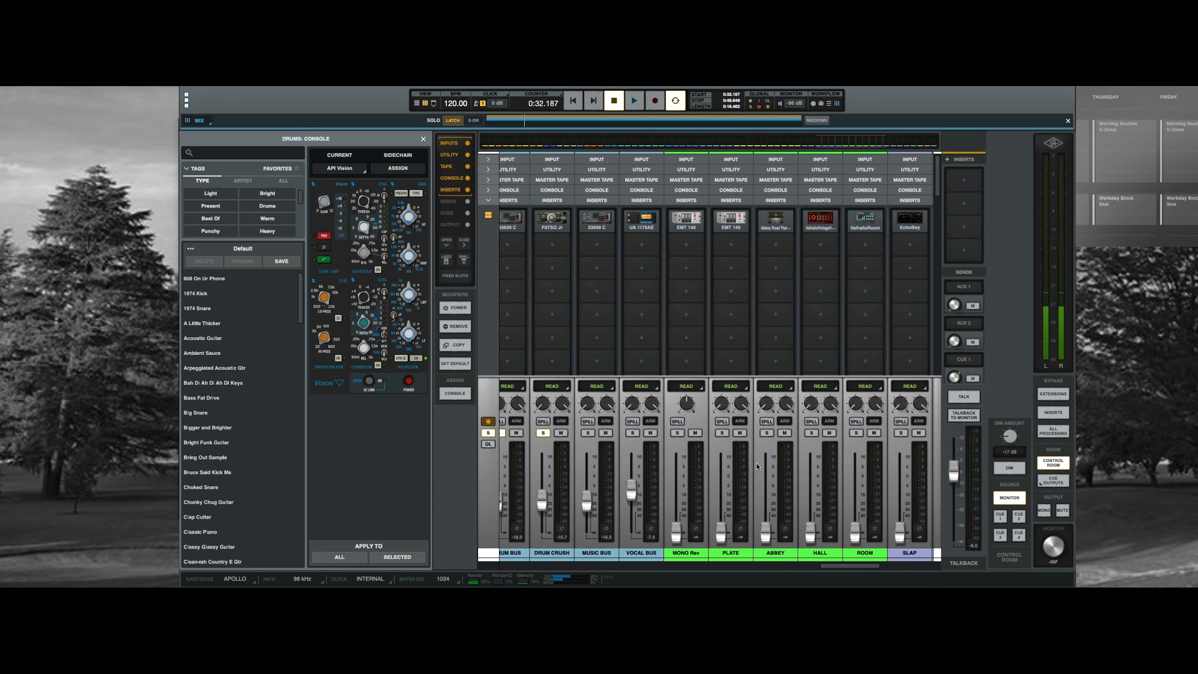
scroll(757, 465, right, 10)
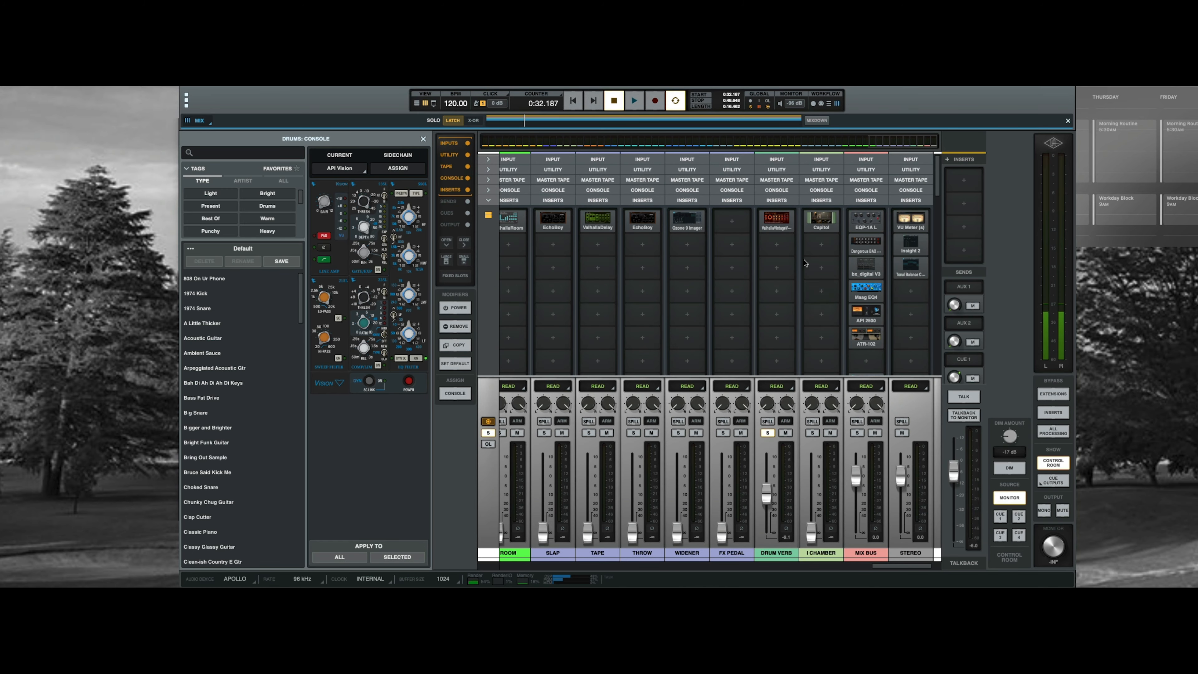
click(772, 218)
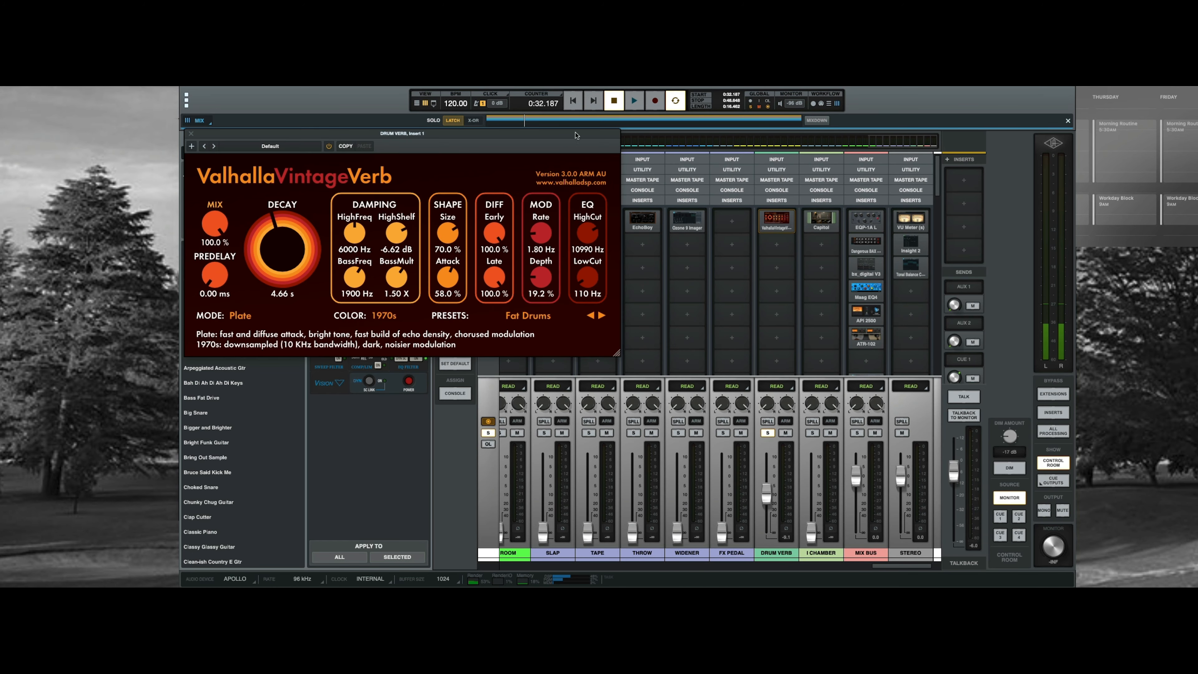
drag(575, 135, 749, 239)
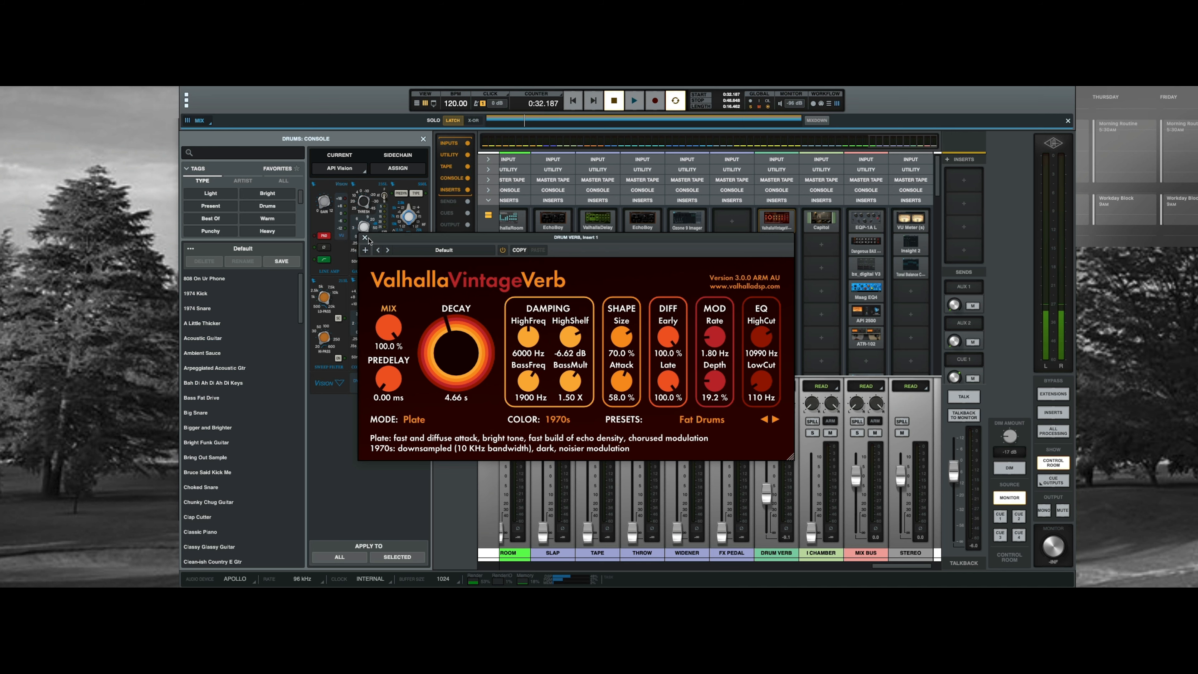
click(365, 238)
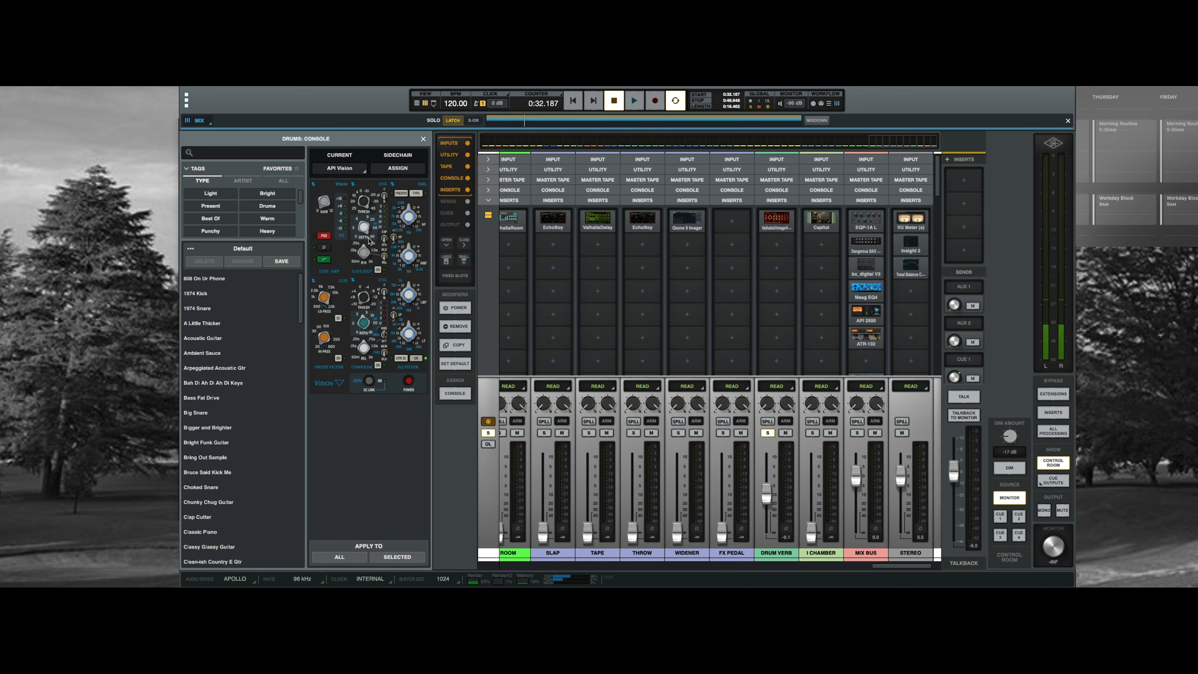
Examine the sends on the drum buses, the DRUMS bus and the effect returns.
scroll(692, 385, left, 20)
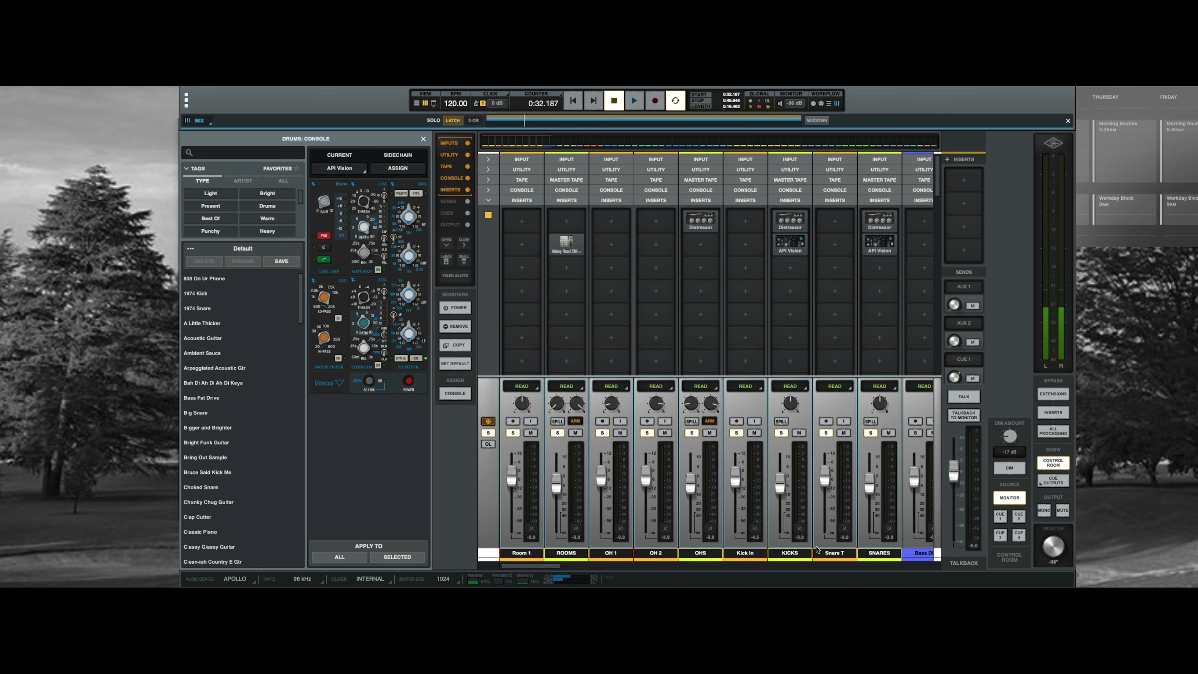
scroll(817, 548, right, 2)
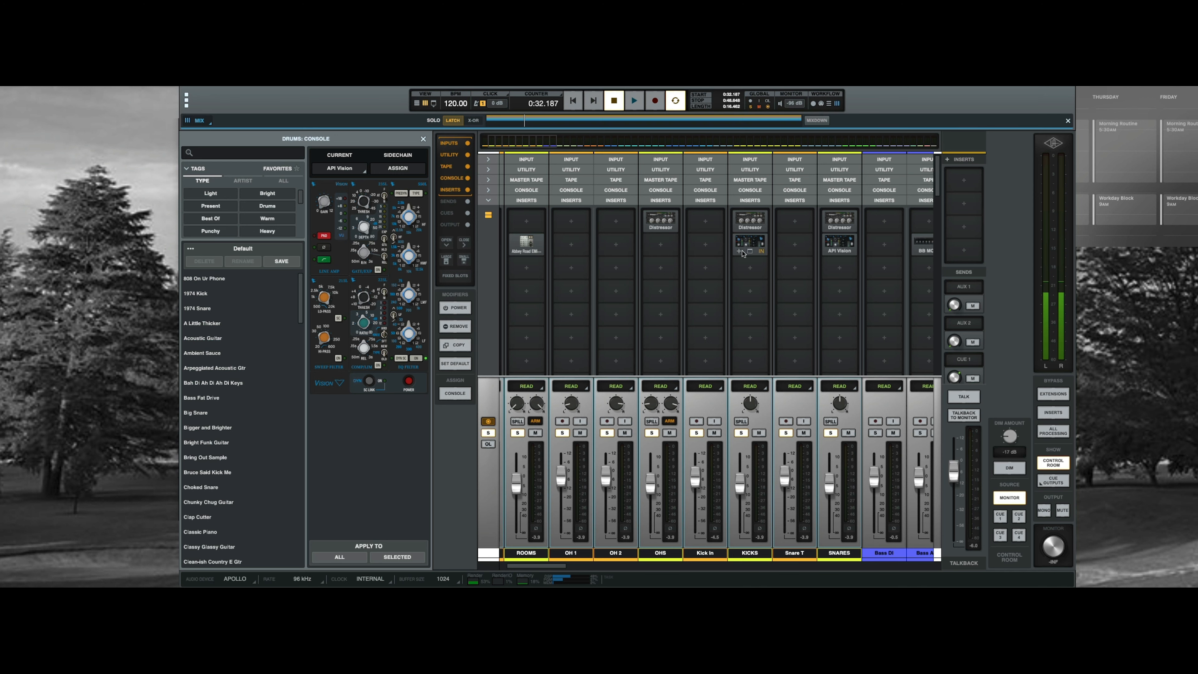
scroll(691, 315, down, 2)
scroll(691, 315, down, 6)
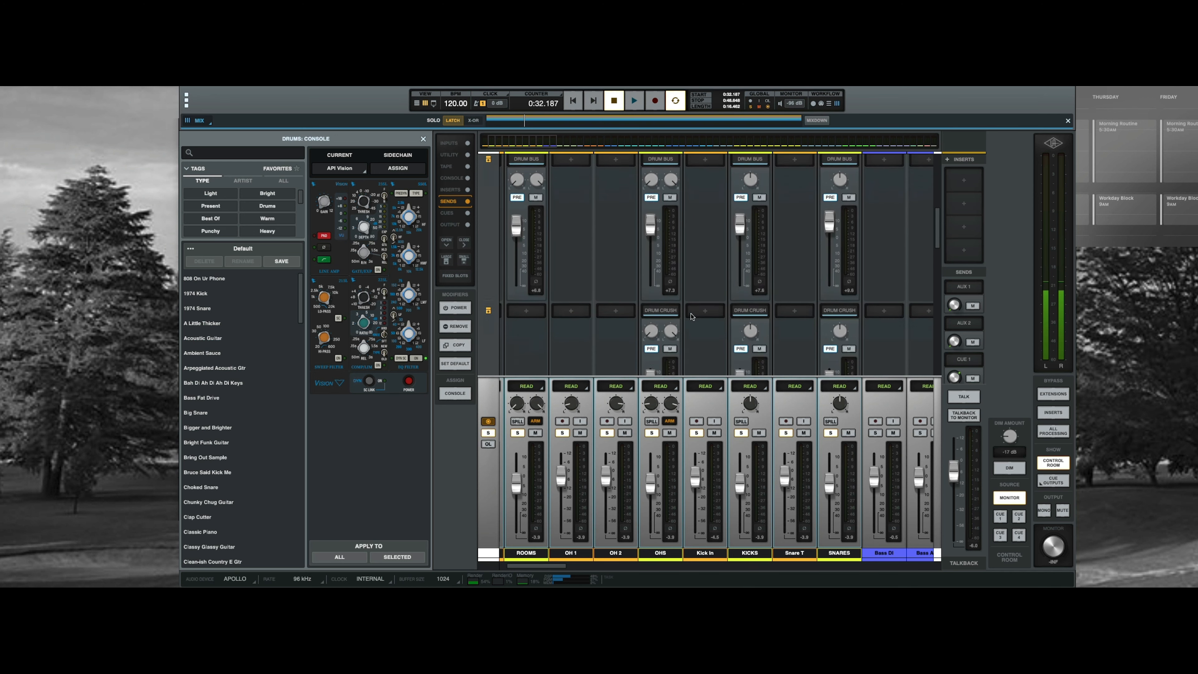
scroll(885, 493, right, 10)
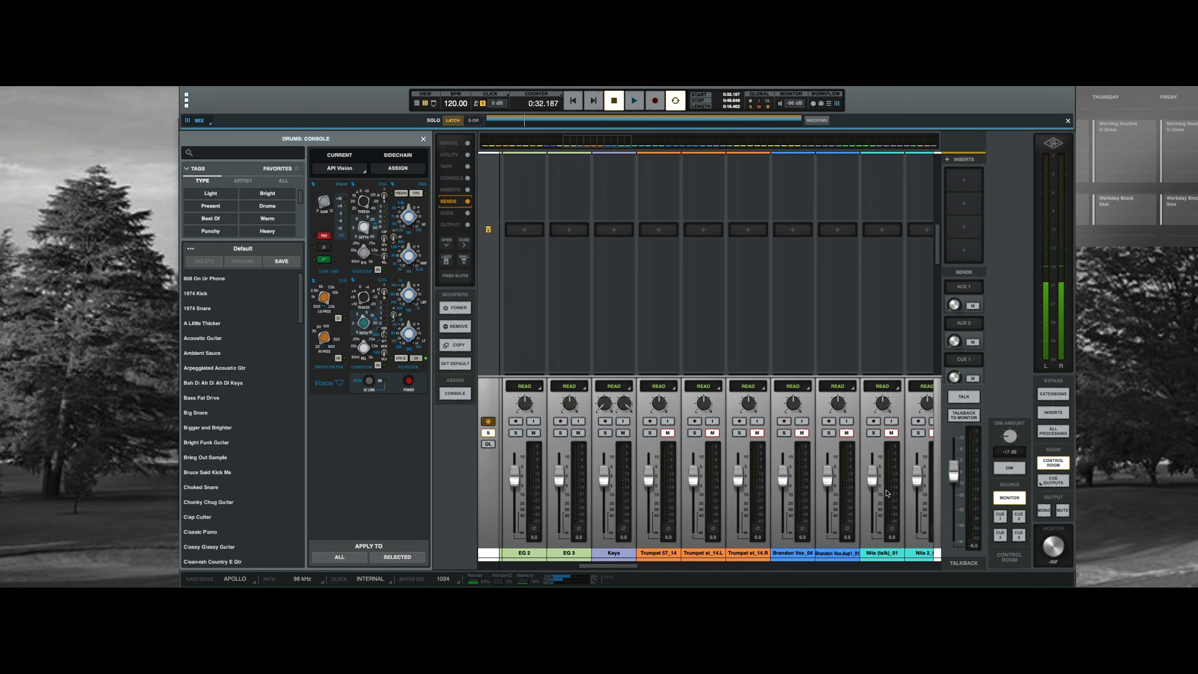
scroll(885, 493, right, 10)
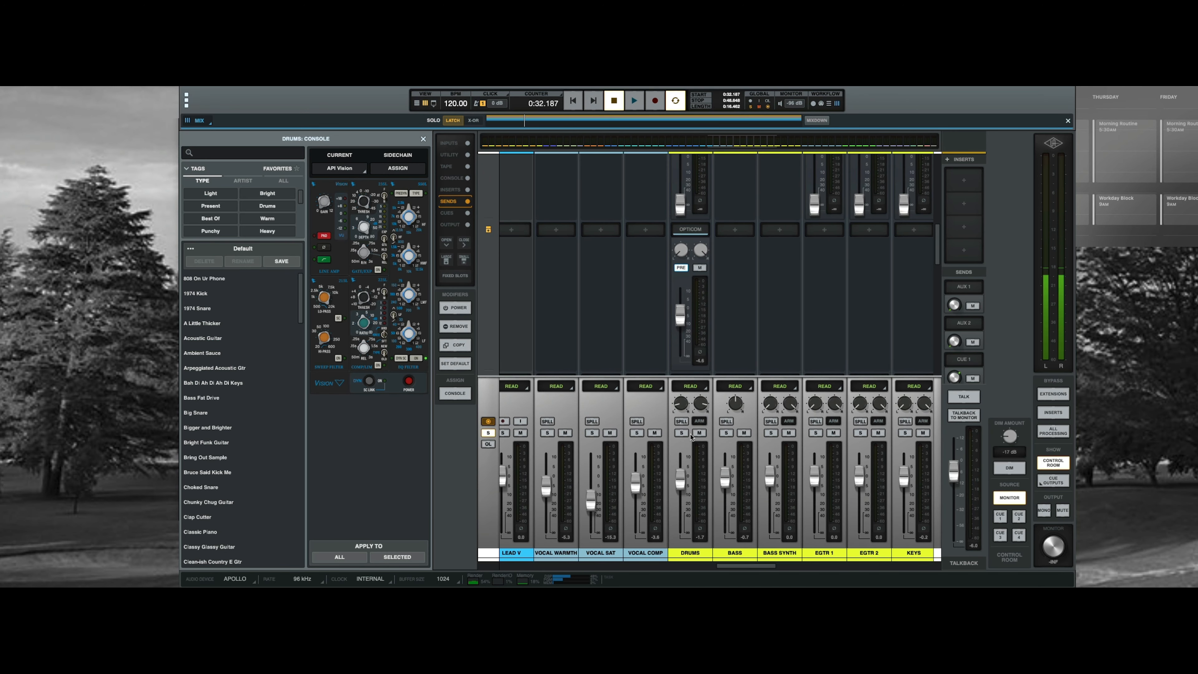
scroll(692, 437, right, 15)
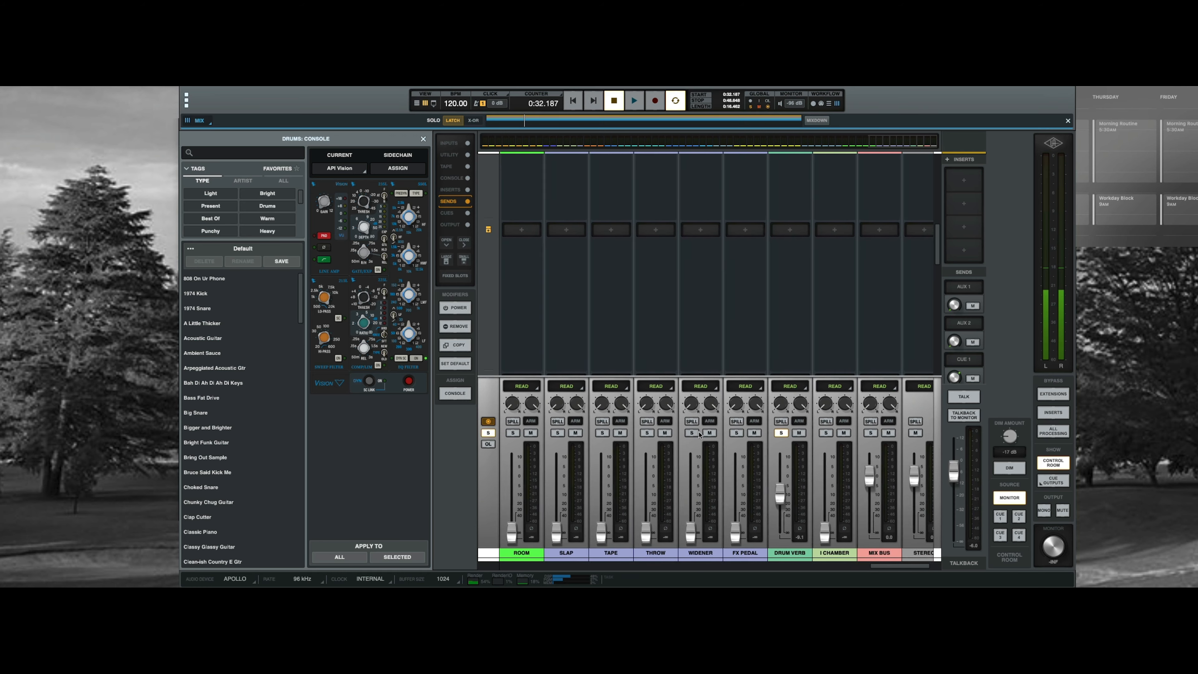
Examine the output routing from the effect returns and MIX BUS back to the drum channels.
scroll(773, 368, down, 5)
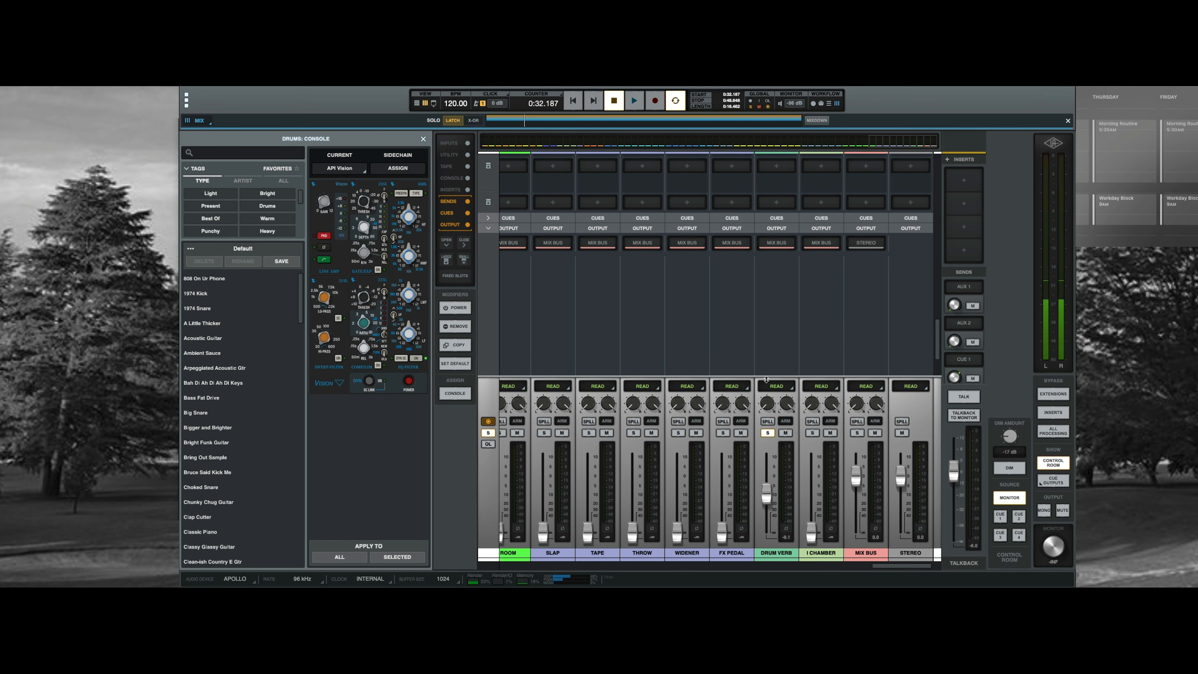
scroll(767, 379, left, 15)
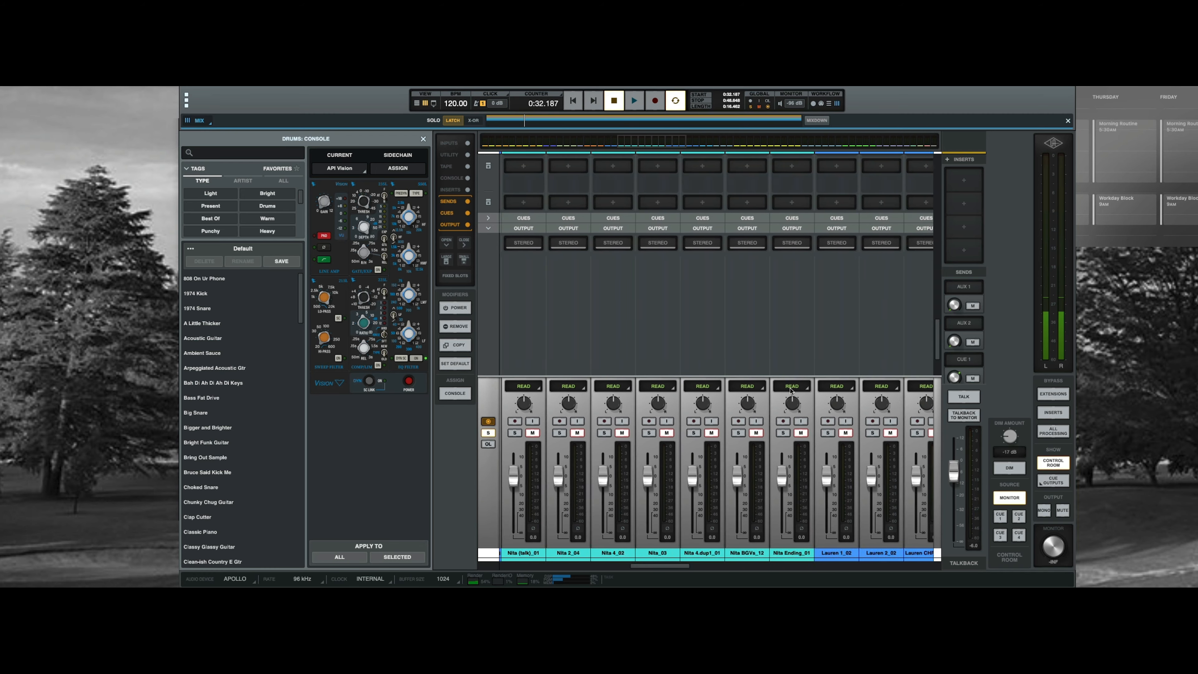
scroll(790, 389, left, 5)
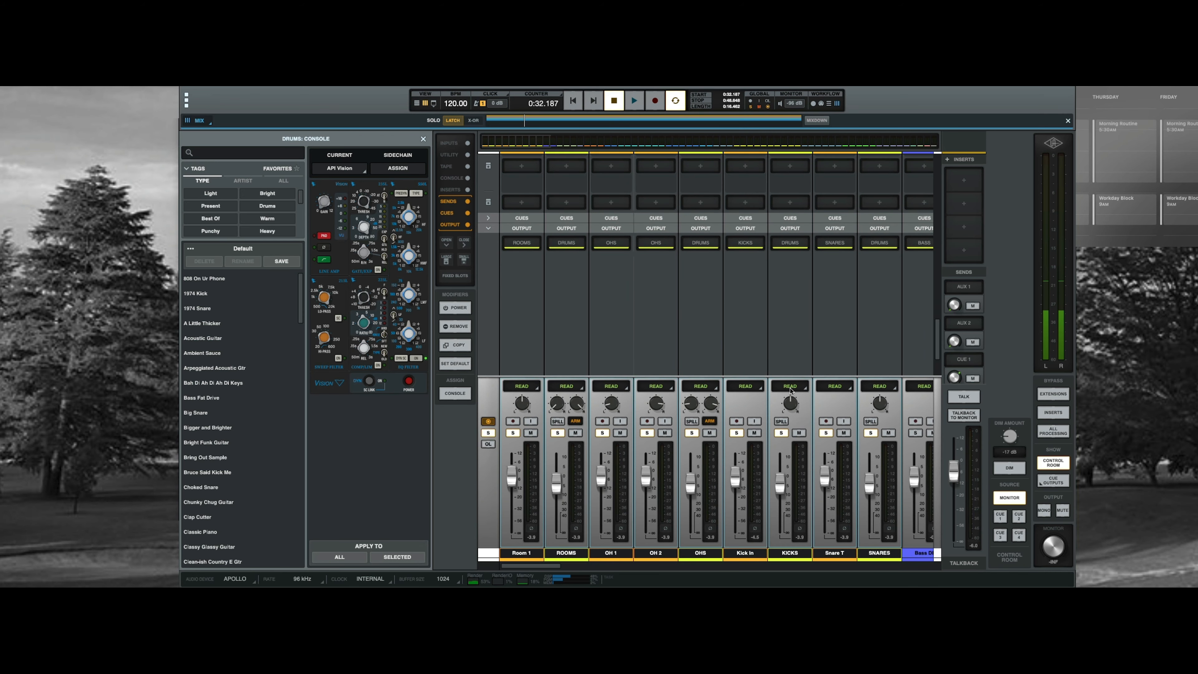